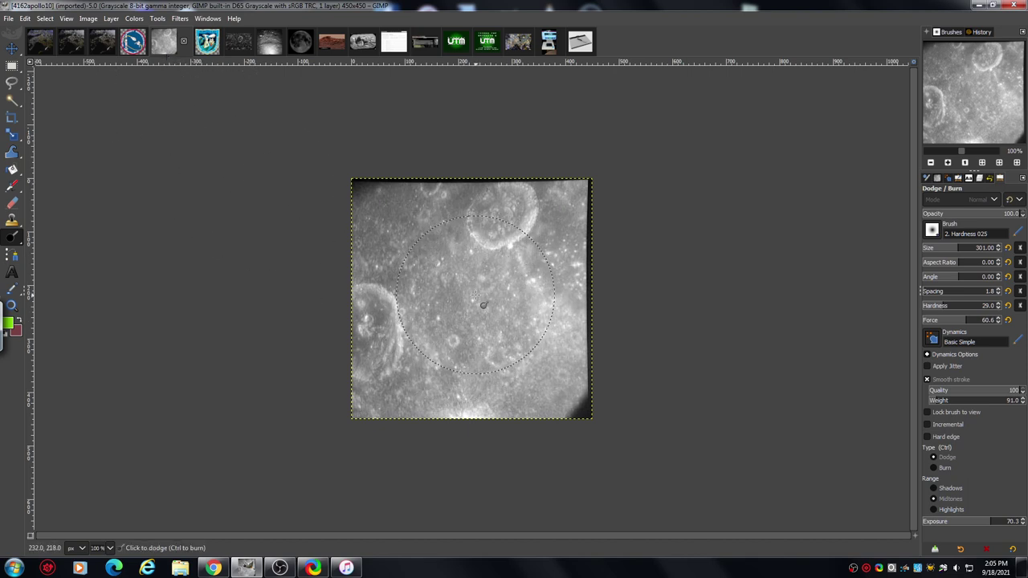
# Step: Dodge the highlights across the Apollo 9 mission patch's blue background with a size 96 brush, and revert it to the base image
pyautogui.click(484, 306)
pyautogui.click(134, 47)
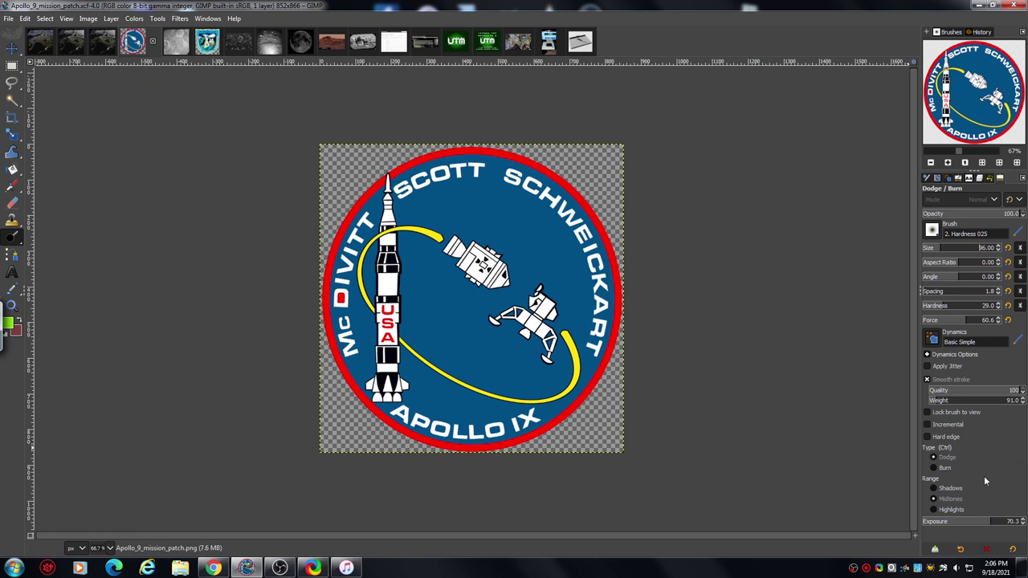
pyautogui.click(934, 510)
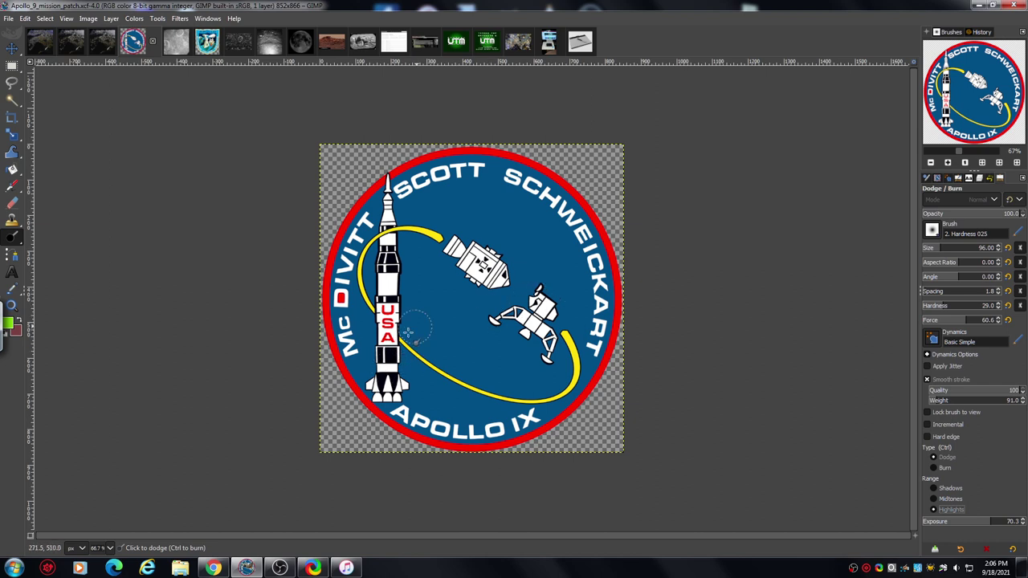
pyautogui.moveTo(374, 382); pyautogui.dragTo(586, 200)
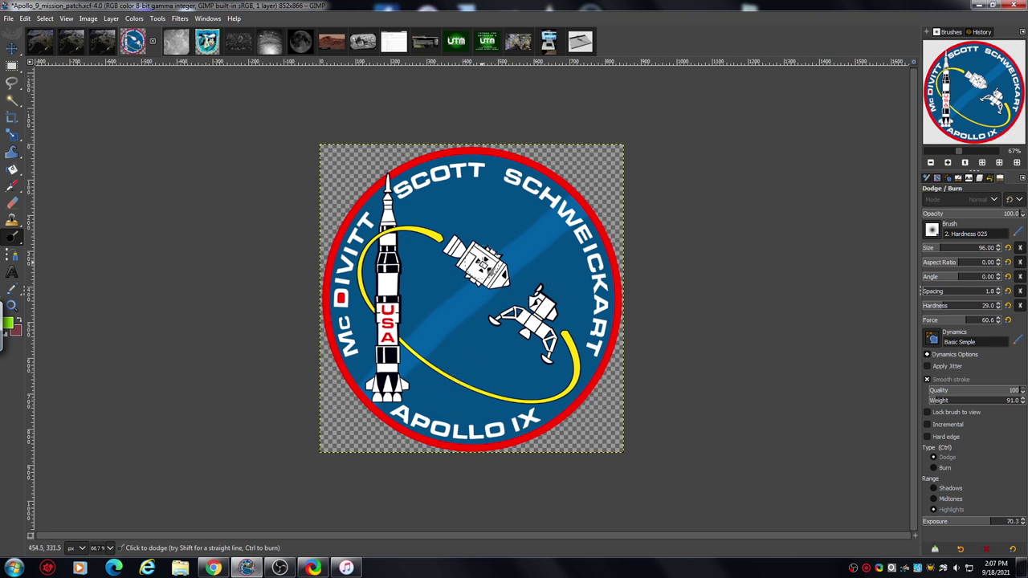
pyautogui.moveTo(359, 373)
pyautogui.mouseDown()
pyautogui.moveTo(582, 170)
pyautogui.moveTo(606, 223)
pyautogui.moveTo(585, 215)
pyautogui.moveTo(359, 426)
pyautogui.mouseUp()
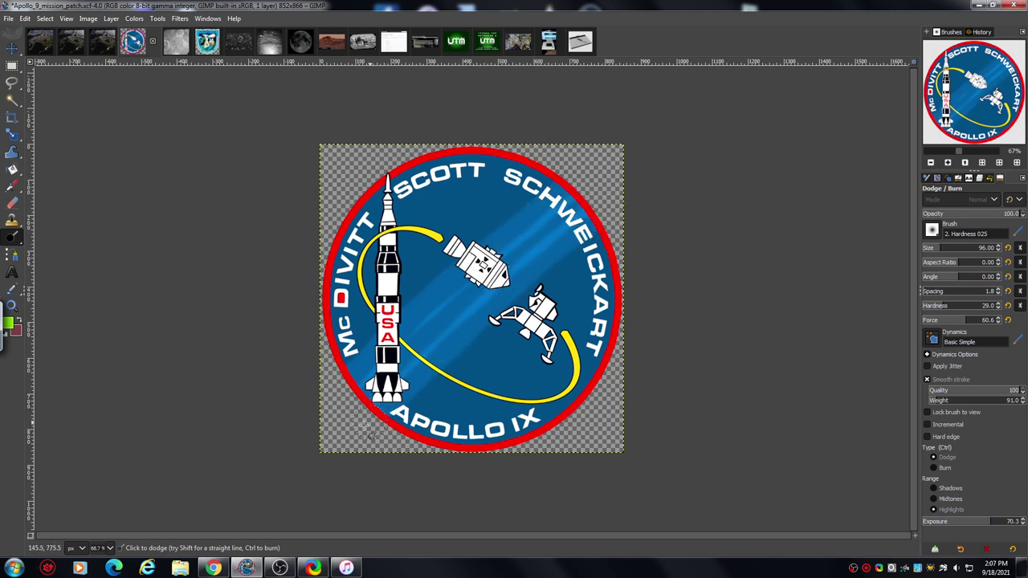
pyautogui.moveTo(599, 247)
pyautogui.mouseDown()
pyautogui.moveTo(590, 287)
pyautogui.moveTo(546, 321)
pyautogui.moveTo(606, 258)
pyautogui.mouseUp()
pyautogui.moveTo(309, 374)
pyautogui.mouseDown()
pyautogui.moveTo(374, 354)
pyautogui.moveTo(447, 384)
pyautogui.moveTo(457, 335)
pyautogui.moveTo(434, 279)
pyautogui.moveTo(470, 273)
pyautogui.moveTo(524, 301)
pyautogui.moveTo(546, 269)
pyautogui.moveTo(515, 221)
pyautogui.moveTo(526, 195)
pyautogui.moveTo(557, 218)
pyautogui.moveTo(600, 210)
pyautogui.moveTo(597, 183)
pyautogui.moveTo(613, 168)
pyautogui.moveTo(643, 188)
pyautogui.mouseUp()
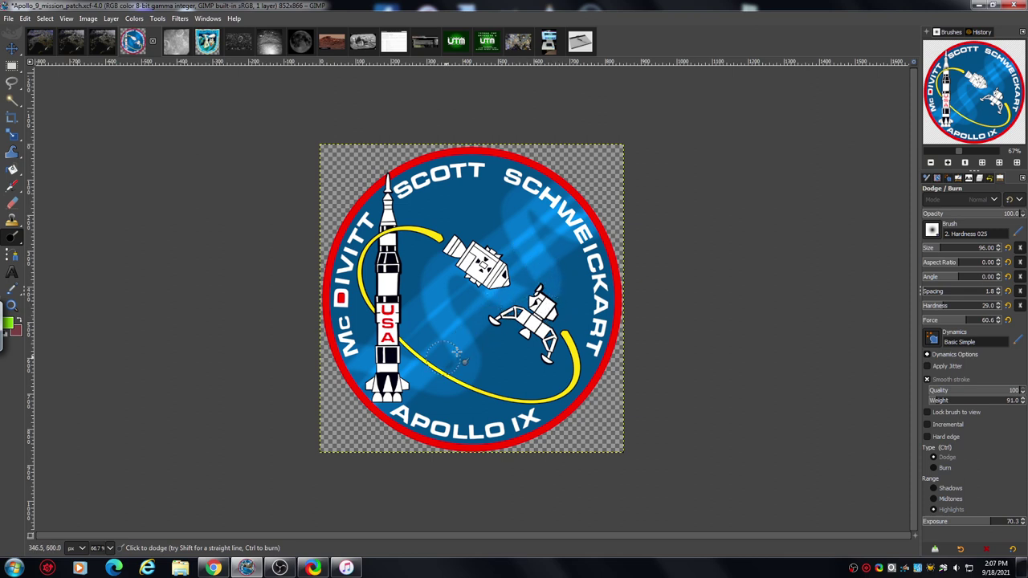
pyautogui.moveTo(408, 332)
pyautogui.mouseDown()
pyautogui.moveTo(494, 309)
pyautogui.moveTo(443, 283)
pyautogui.moveTo(460, 356)
pyautogui.moveTo(527, 341)
pyautogui.moveTo(503, 226)
pyautogui.moveTo(560, 229)
pyautogui.moveTo(564, 305)
pyautogui.moveTo(535, 362)
pyautogui.mouseUp()
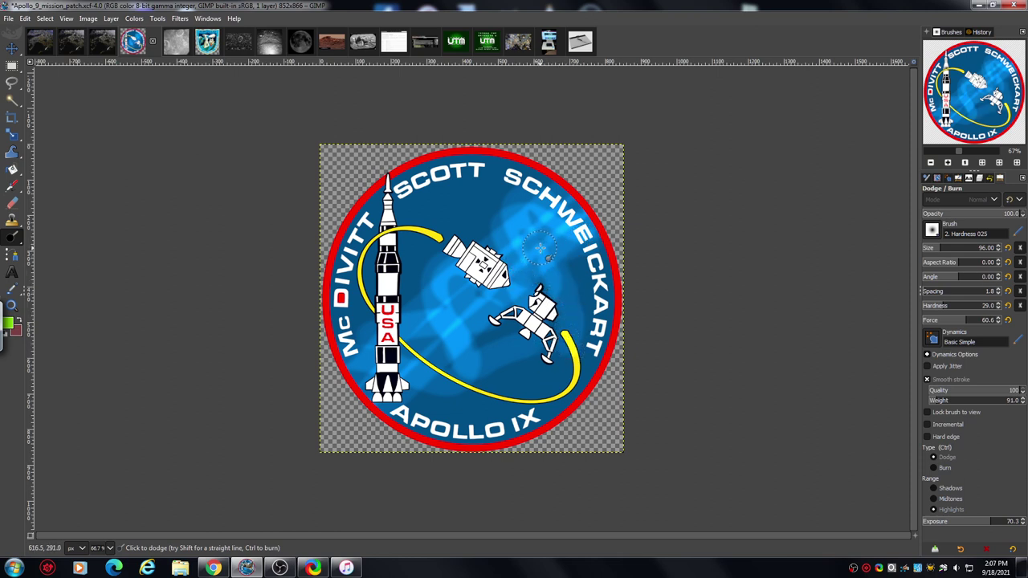
pyautogui.moveTo(531, 252)
pyautogui.mouseDown()
pyautogui.moveTo(500, 273)
pyautogui.moveTo(494, 293)
pyautogui.moveTo(476, 277)
pyautogui.moveTo(471, 317)
pyautogui.mouseUp()
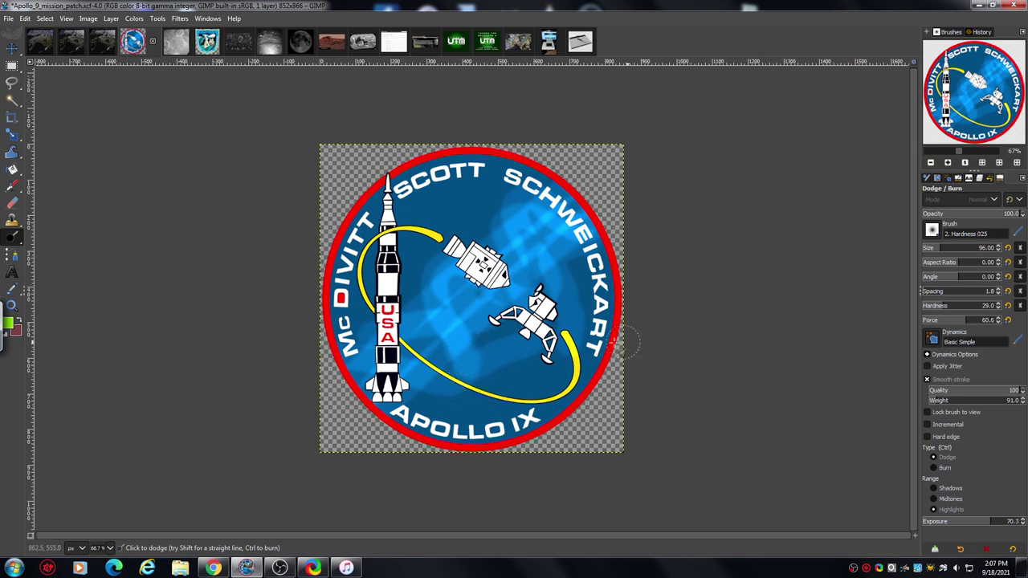
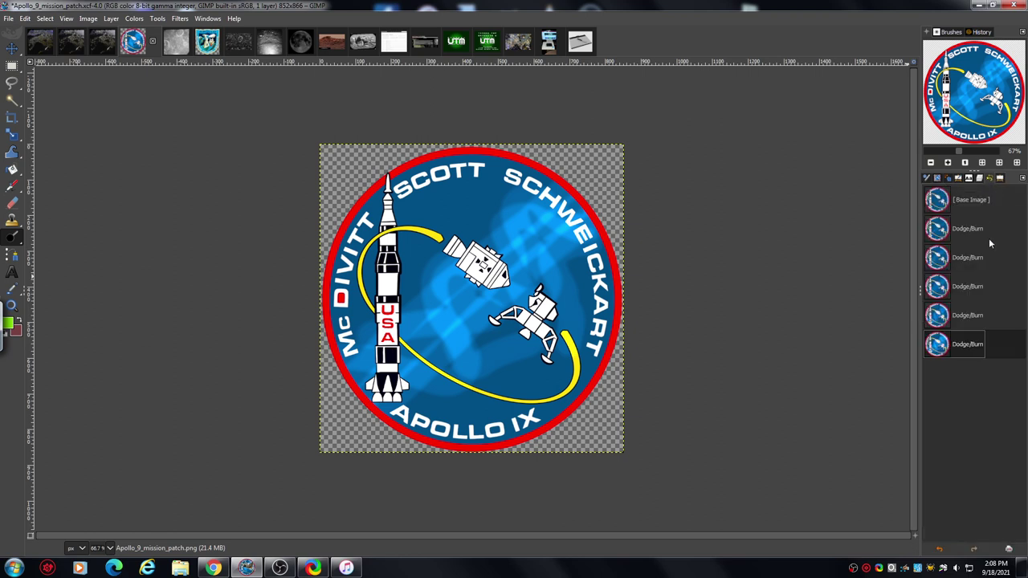
pyautogui.click(937, 198)
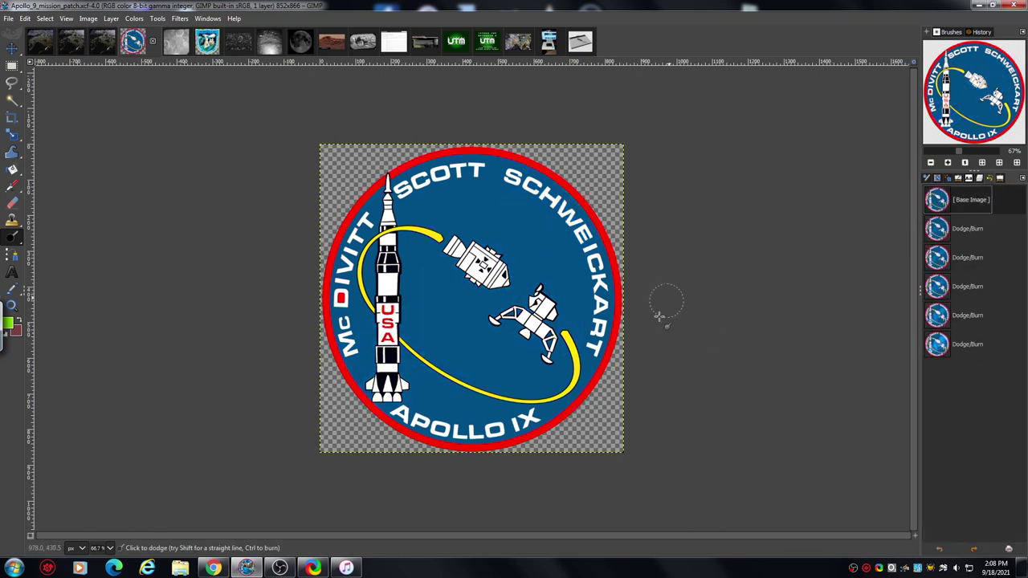
# Step: Dodge the midtones diagonally across the patch's blue background, and revert it to the base image
pyautogui.click(1000, 179)
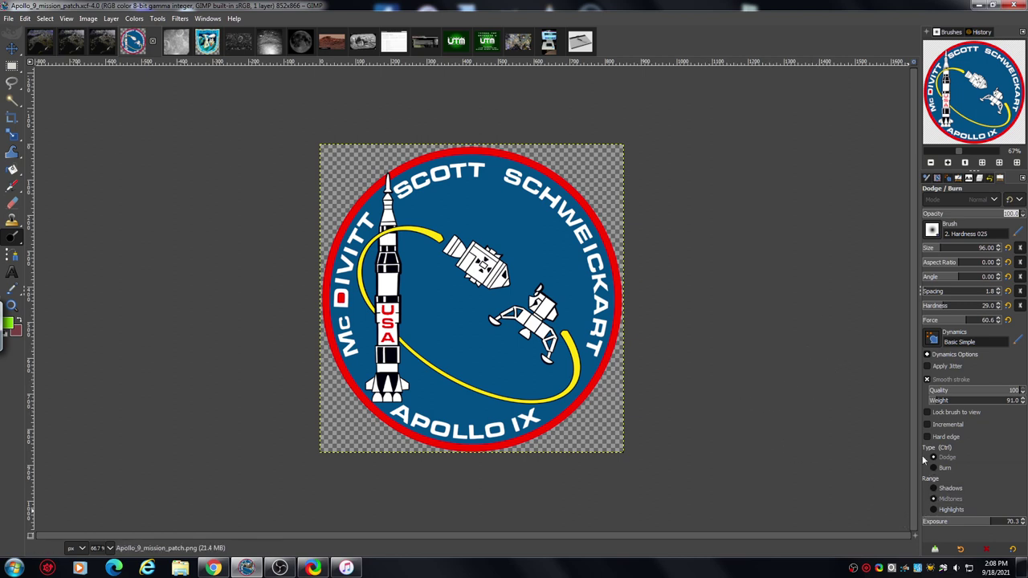
pyautogui.moveTo(390, 433)
pyautogui.mouseDown()
pyautogui.moveTo(536, 286)
pyautogui.moveTo(600, 251)
pyautogui.moveTo(609, 221)
pyautogui.moveTo(464, 330)
pyautogui.moveTo(409, 395)
pyautogui.moveTo(359, 419)
pyautogui.moveTo(419, 351)
pyautogui.moveTo(599, 197)
pyautogui.moveTo(352, 383)
pyautogui.moveTo(368, 337)
pyautogui.moveTo(422, 278)
pyautogui.moveTo(479, 236)
pyautogui.moveTo(606, 185)
pyautogui.moveTo(572, 283)
pyautogui.moveTo(448, 384)
pyautogui.moveTo(406, 433)
pyautogui.mouseUp()
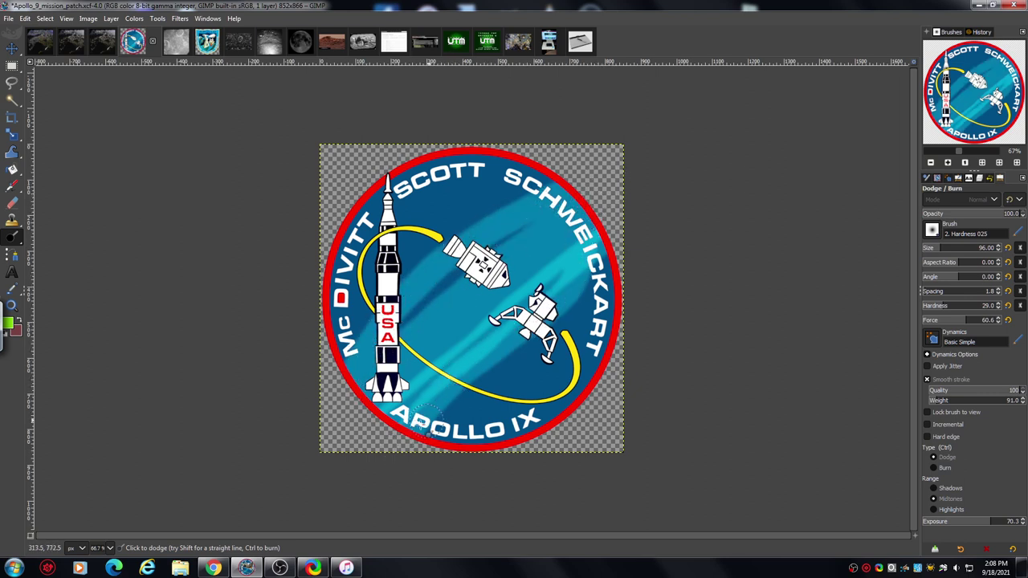
pyautogui.click(989, 178)
pyautogui.click(944, 202)
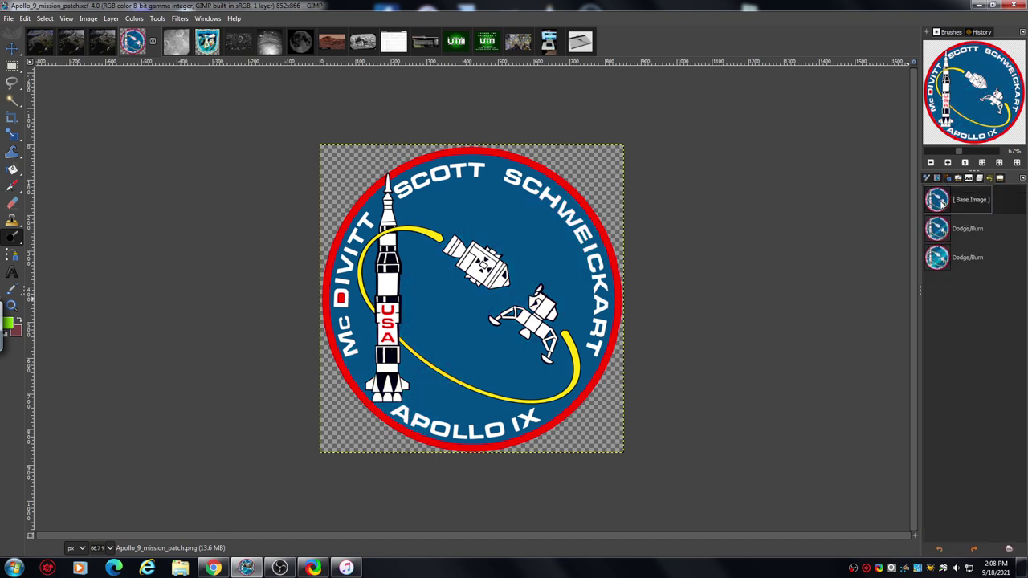
# Step: Dodge the shadows over the patch's rocket, blue background and lower red rim
pyautogui.click(999, 178)
pyautogui.moveTo(1000, 179)
pyautogui.mouseDown()
pyautogui.moveTo(931, 152)
pyautogui.moveTo(920, 177)
pyautogui.moveTo(746, 299)
pyautogui.moveTo(751, 321)
pyautogui.moveTo(947, 289)
pyautogui.moveTo(1003, 181)
pyautogui.mouseUp()
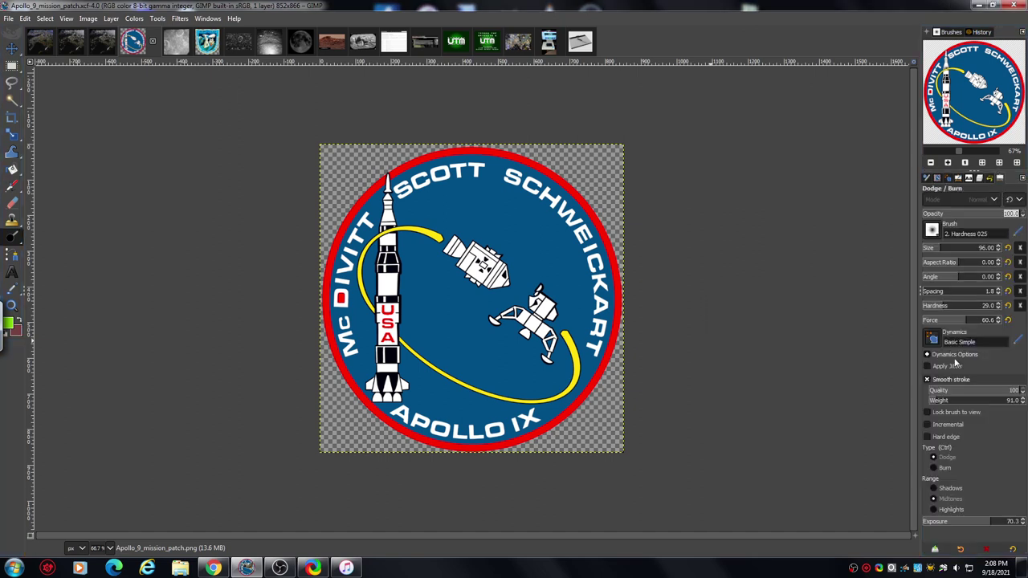
pyautogui.click(932, 488)
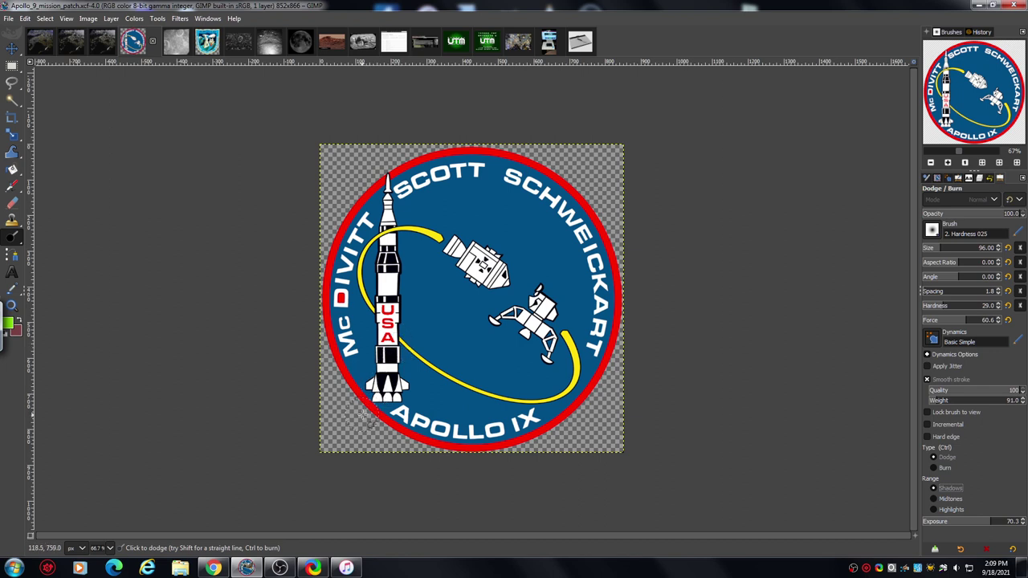
pyautogui.moveTo(383, 398)
pyautogui.mouseDown()
pyautogui.moveTo(390, 316)
pyautogui.moveTo(375, 413)
pyautogui.moveTo(404, 248)
pyautogui.moveTo(427, 204)
pyautogui.moveTo(402, 292)
pyautogui.moveTo(416, 352)
pyautogui.moveTo(459, 293)
pyautogui.moveTo(448, 352)
pyautogui.moveTo(576, 413)
pyautogui.moveTo(615, 388)
pyautogui.moveTo(549, 355)
pyautogui.moveTo(498, 297)
pyautogui.moveTo(580, 286)
pyautogui.moveTo(520, 252)
pyautogui.moveTo(471, 245)
pyautogui.moveTo(448, 256)
pyautogui.moveTo(506, 277)
pyautogui.moveTo(444, 258)
pyautogui.moveTo(392, 276)
pyautogui.moveTo(385, 256)
pyautogui.moveTo(382, 357)
pyautogui.moveTo(391, 252)
pyautogui.moveTo(392, 305)
pyautogui.moveTo(394, 284)
pyautogui.moveTo(405, 334)
pyautogui.moveTo(437, 362)
pyautogui.moveTo(447, 390)
pyautogui.moveTo(438, 412)
pyautogui.moveTo(543, 434)
pyautogui.mouseUp()
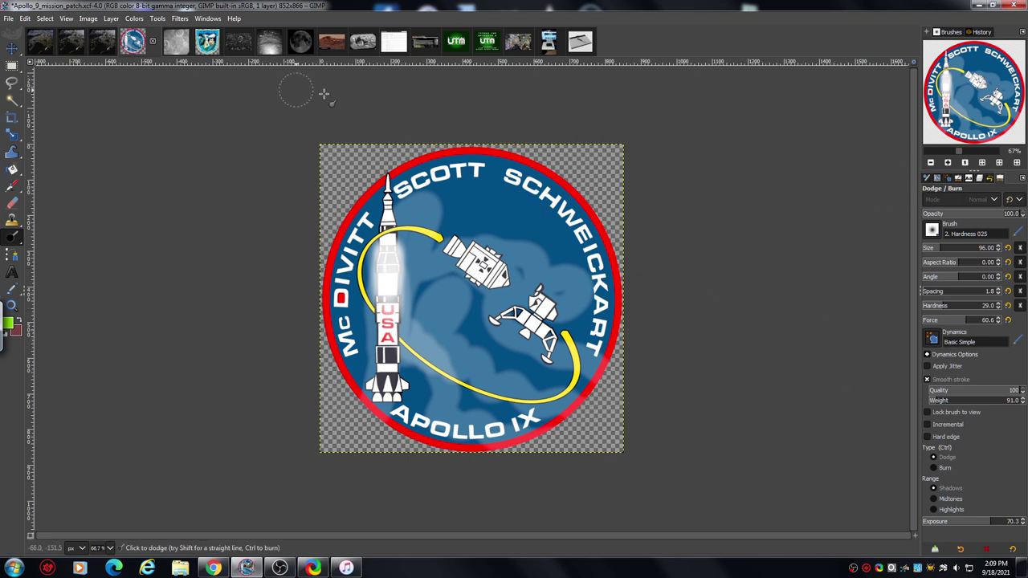
# Step: Look over the Apollo Program Galleries and Lunar Orbiter Photo Gallery images, and return to the 4162apollo10 moon photo
pyautogui.click(176, 45)
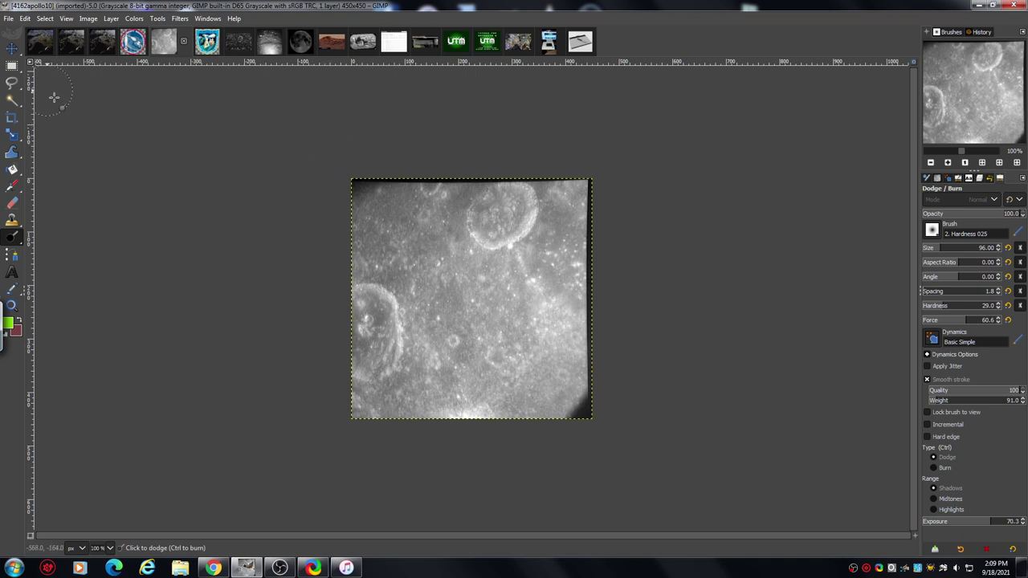
pyautogui.moveTo(23, 6); pyautogui.dragTo(24, 10)
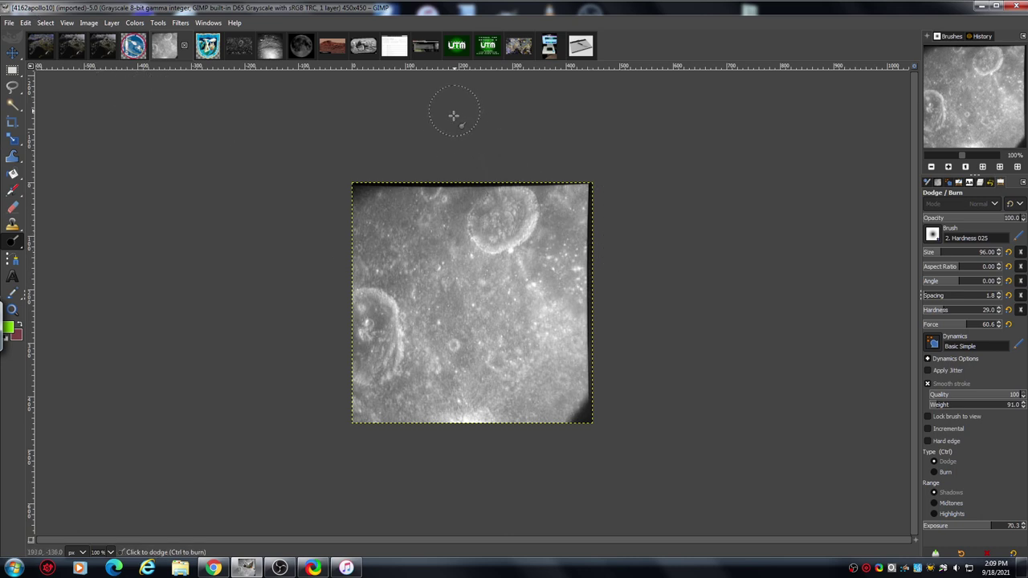
pyautogui.click(394, 46)
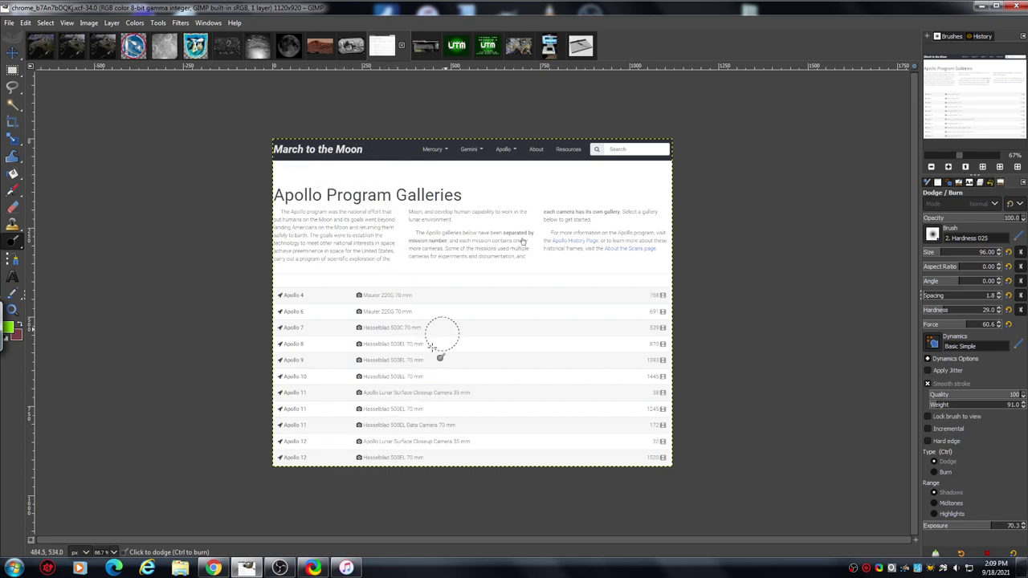
pyautogui.click(424, 50)
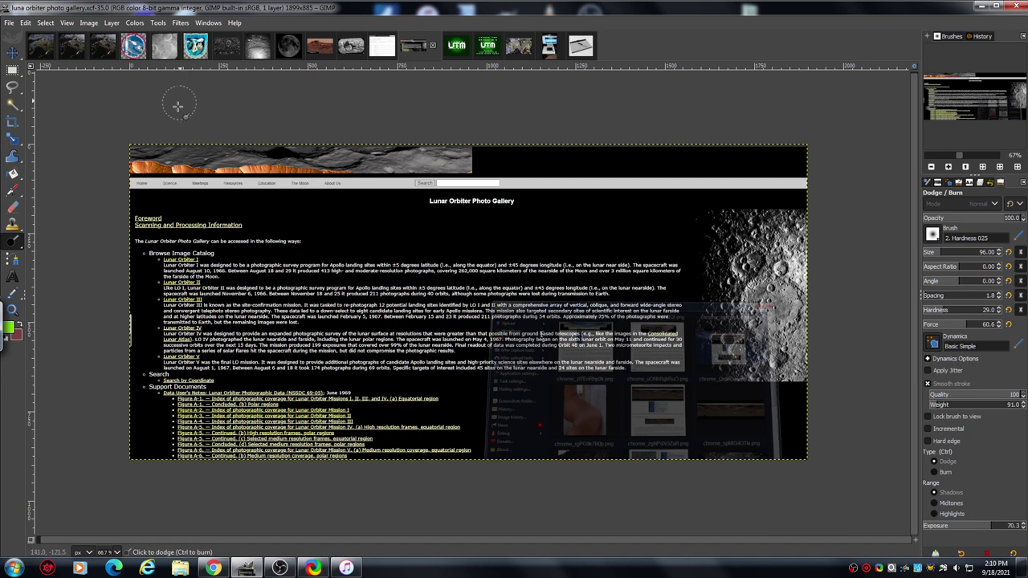
pyautogui.click(163, 46)
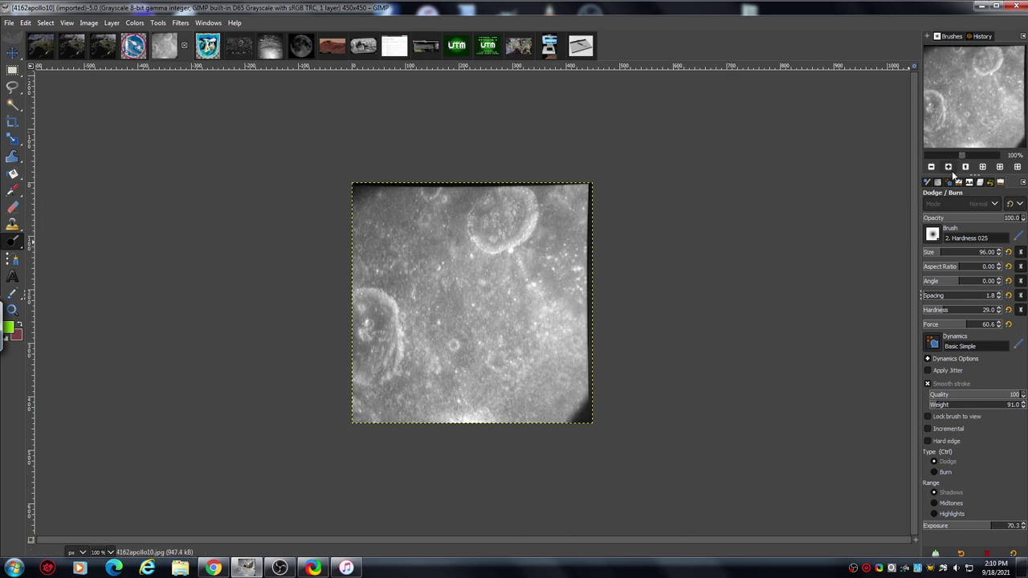
# Step: Try a Brightness-Contrast adjustment of brightness -63 and contrast 65 on the moon photo, and discard it
pyautogui.click(948, 166)
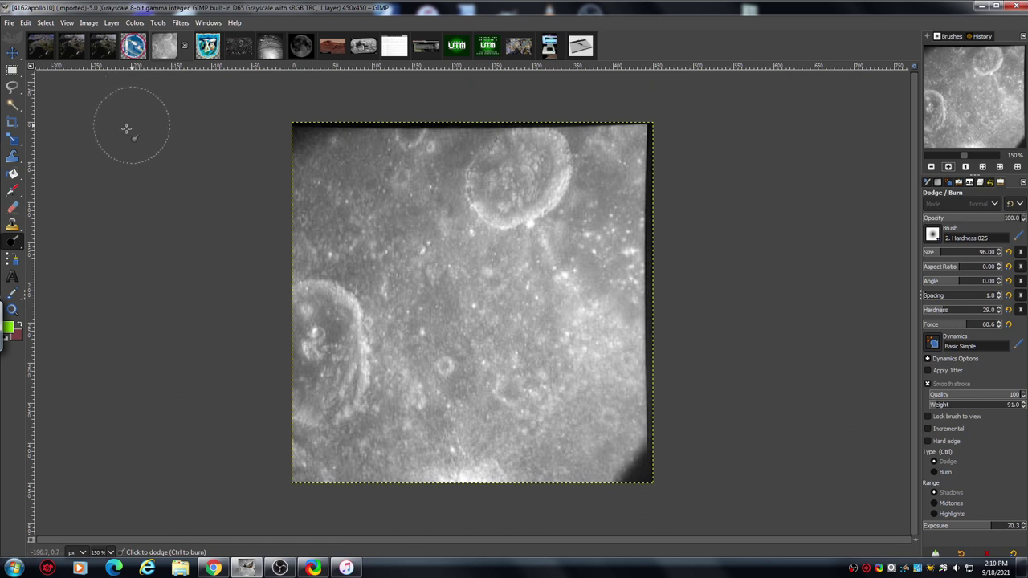
pyautogui.click(135, 25)
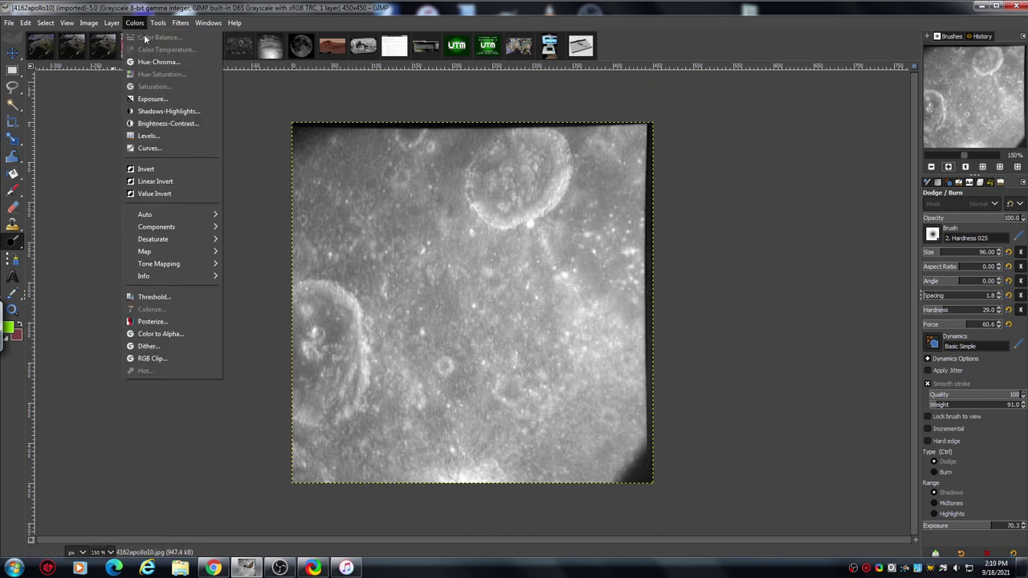
pyautogui.click(186, 125)
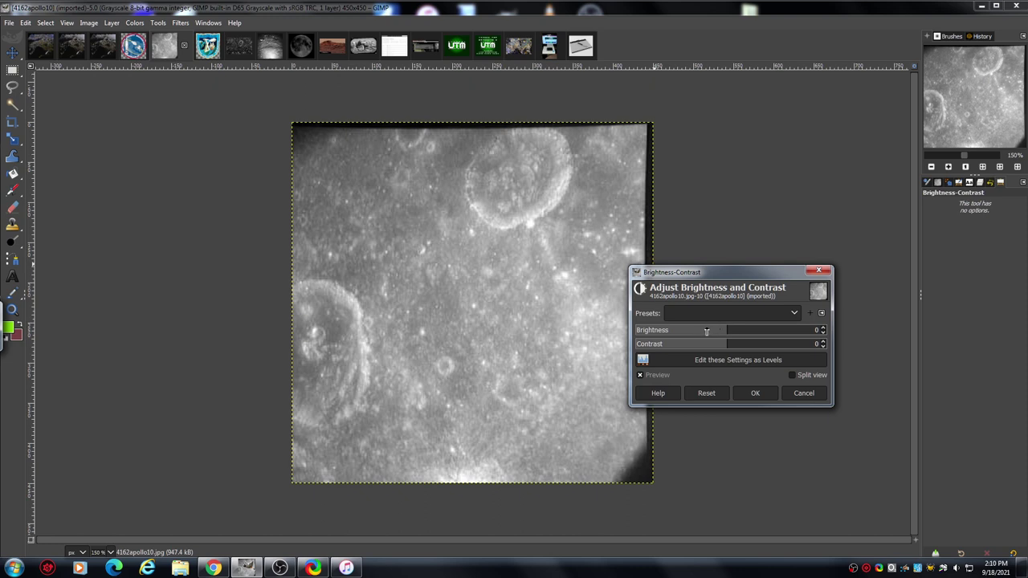
pyautogui.moveTo(711, 332); pyautogui.dragTo(708, 333)
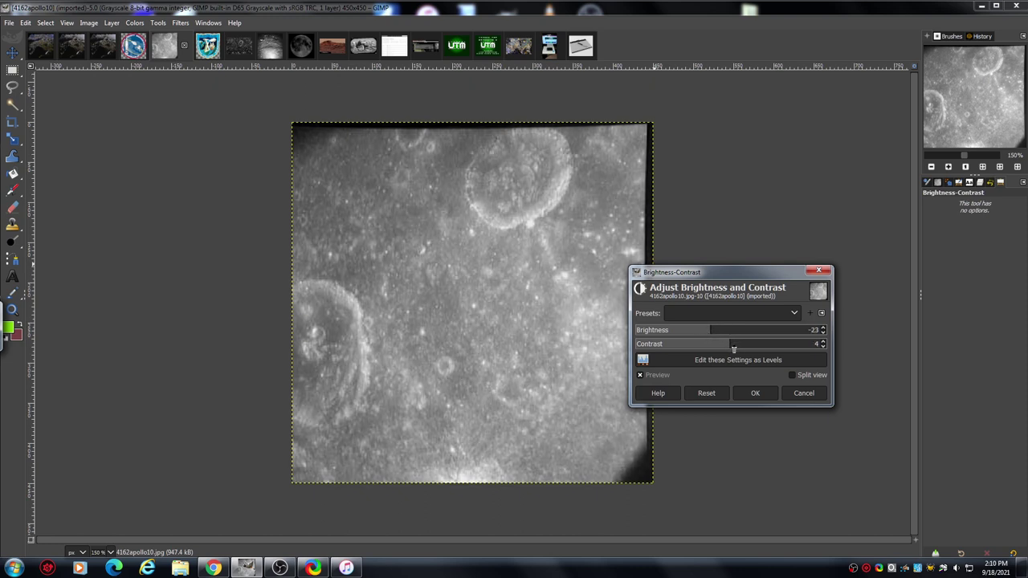
pyautogui.moveTo(710, 332); pyautogui.dragTo(745, 346)
pyautogui.click(735, 346)
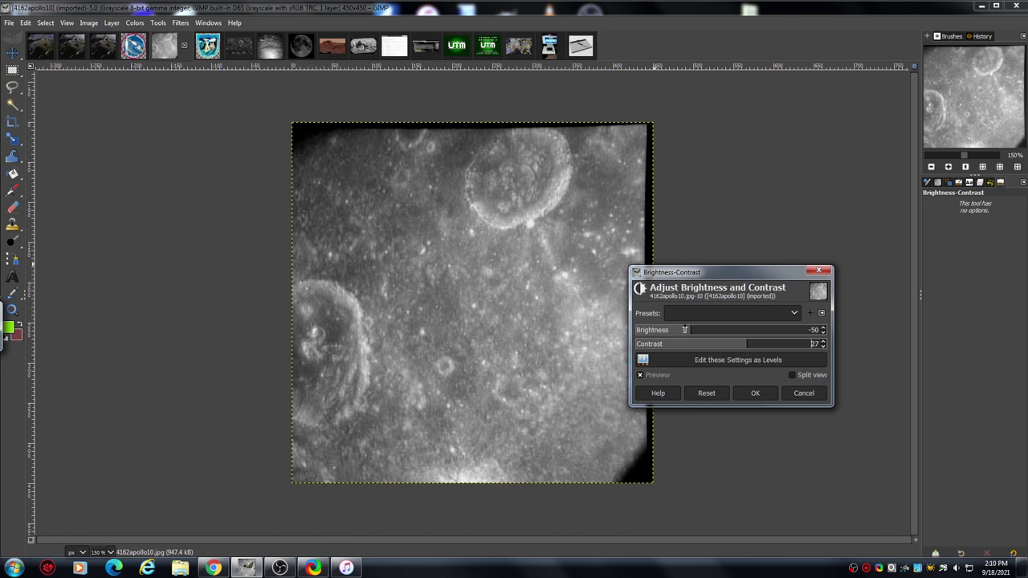
pyautogui.moveTo(683, 331); pyautogui.dragTo(680, 331)
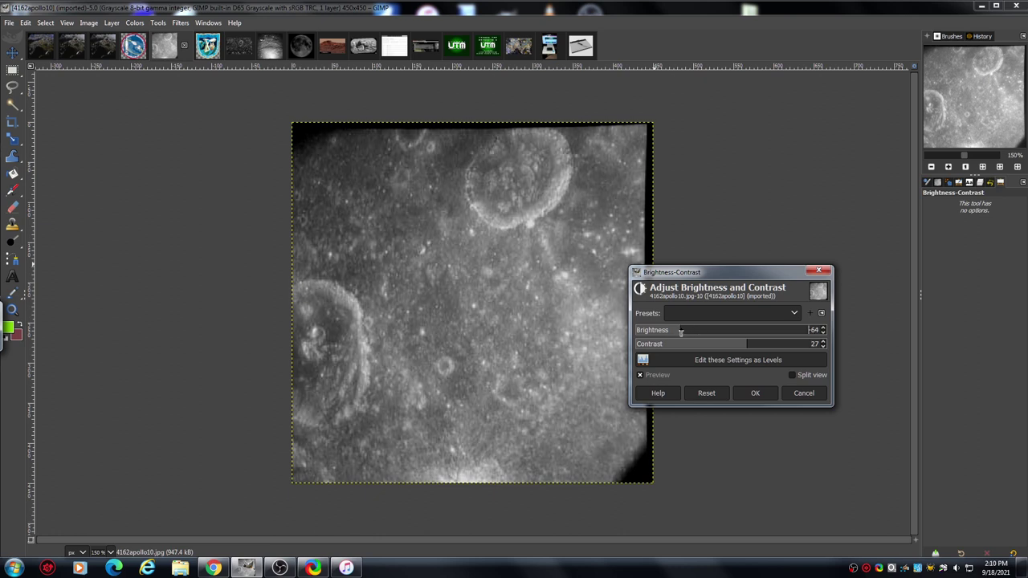
pyautogui.click(754, 346)
pyautogui.moveTo(760, 347); pyautogui.dragTo(768, 345)
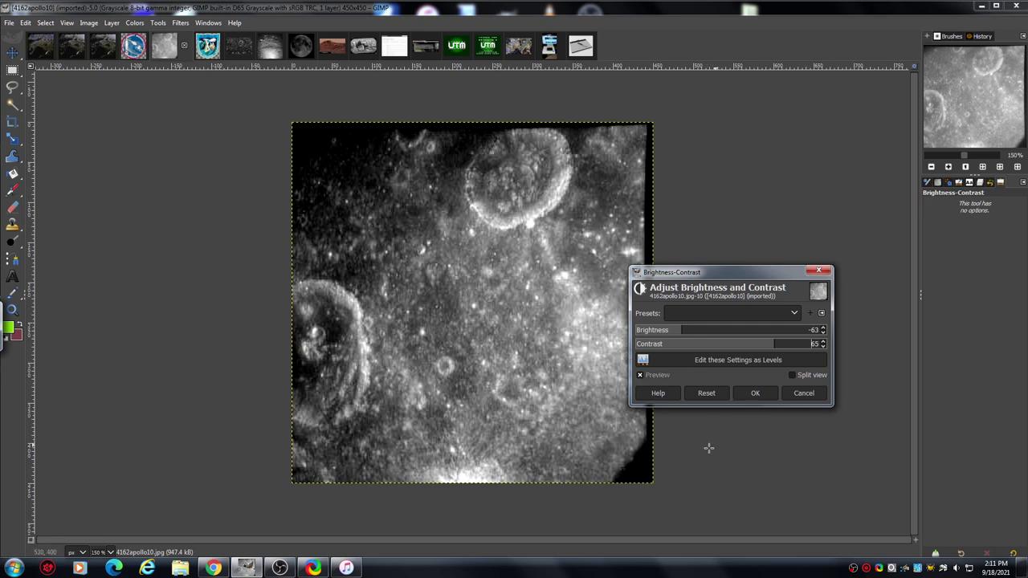
pyautogui.click(707, 393)
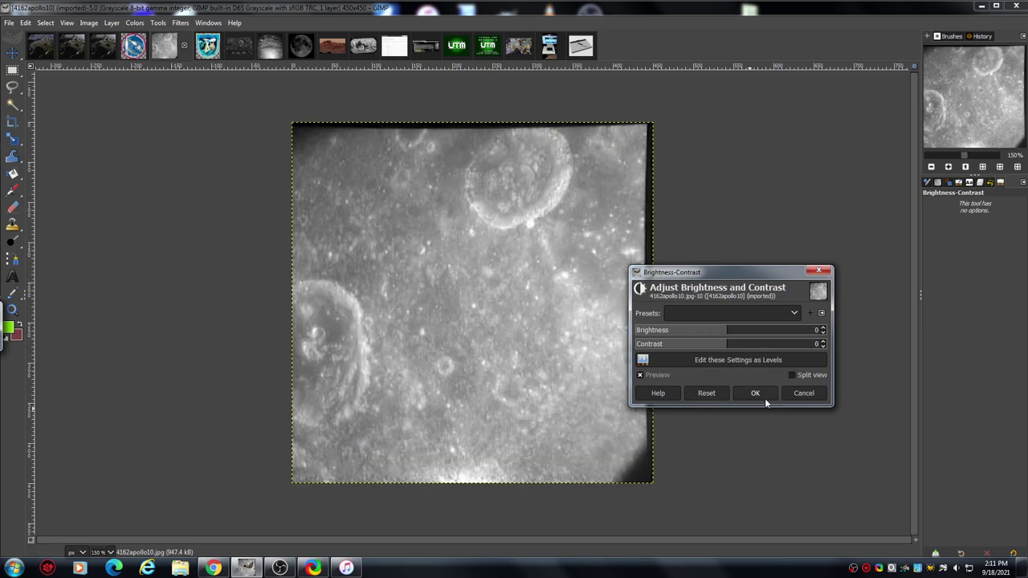
pyautogui.click(804, 393)
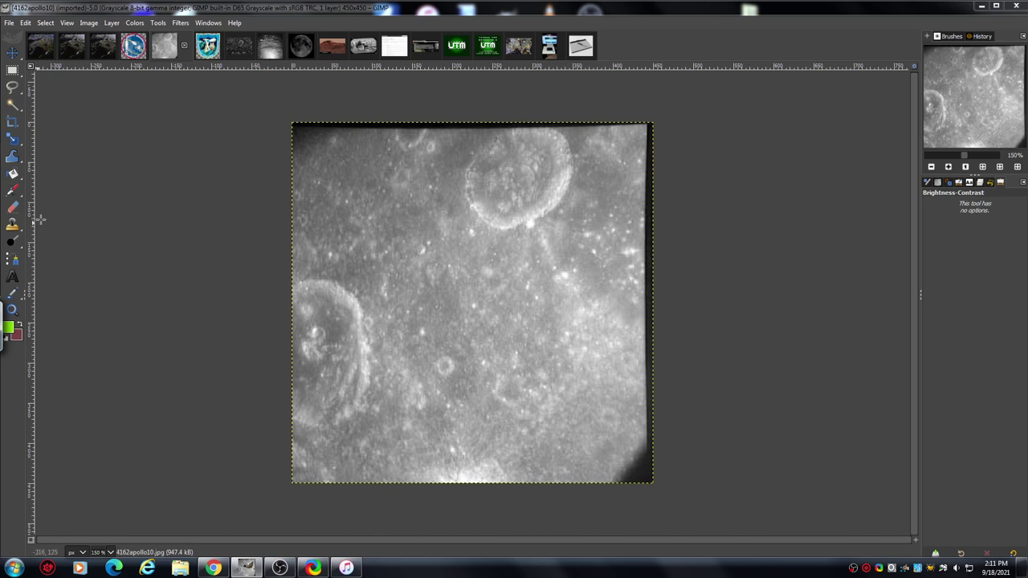
# Step: Activate the Dodge/Burn tool and check the moon photo's dimensions in the Scale Image dialog without scaling it
pyautogui.click(12, 242)
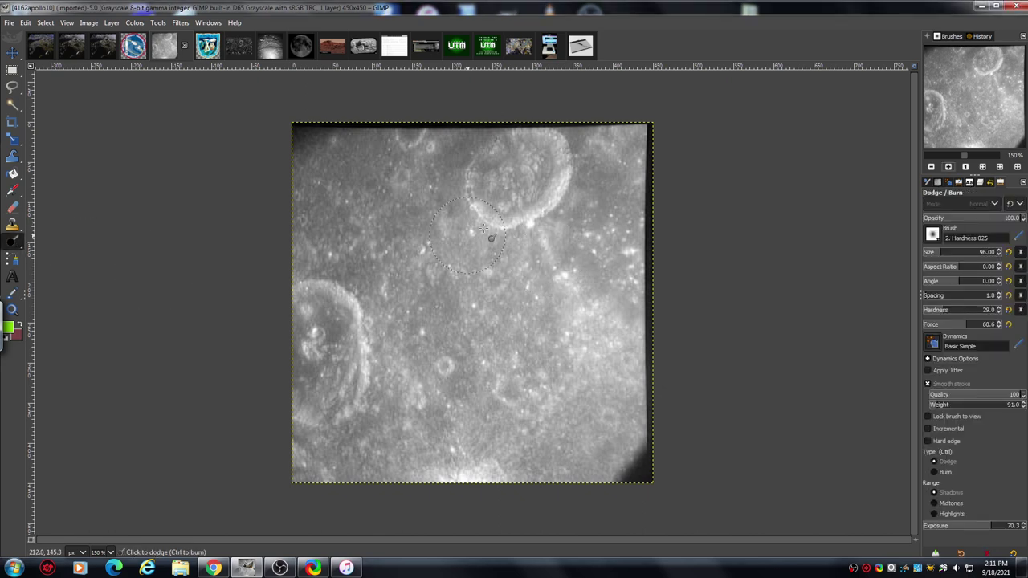
pyautogui.click(89, 23)
pyautogui.click(147, 163)
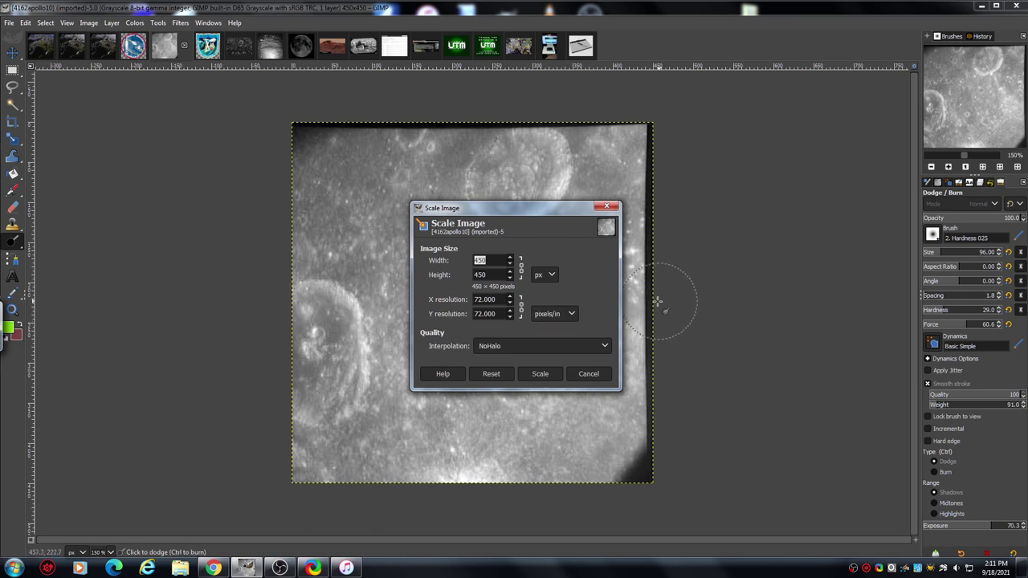
pyautogui.click(589, 374)
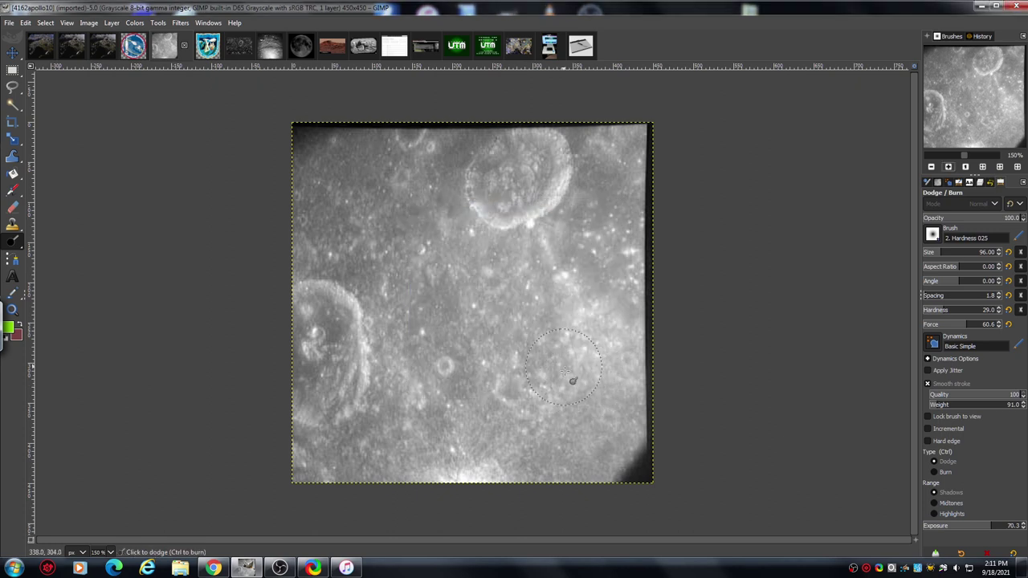
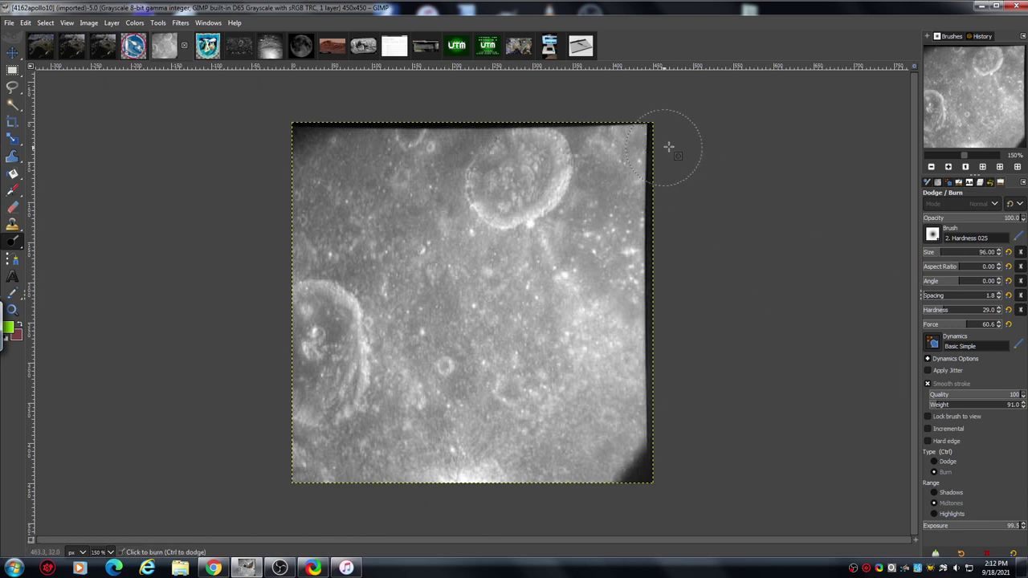
# Step: Burn the midtones across the whole moon photo with a size 96 brush at exposure 99.5
pyautogui.moveTo(607, 148)
pyautogui.mouseDown()
pyautogui.moveTo(327, 147)
pyautogui.moveTo(307, 157)
pyautogui.moveTo(316, 185)
pyautogui.moveTo(627, 195)
pyautogui.moveTo(650, 212)
pyautogui.moveTo(606, 231)
pyautogui.moveTo(369, 227)
pyautogui.moveTo(323, 233)
pyautogui.moveTo(298, 250)
pyautogui.moveTo(362, 269)
pyautogui.moveTo(438, 257)
pyautogui.moveTo(585, 263)
pyautogui.moveTo(648, 279)
pyautogui.moveTo(627, 301)
pyautogui.moveTo(380, 285)
pyautogui.moveTo(324, 292)
pyautogui.moveTo(301, 309)
pyautogui.moveTo(640, 323)
pyautogui.moveTo(653, 352)
pyautogui.moveTo(306, 358)
pyautogui.moveTo(360, 388)
pyautogui.moveTo(634, 389)
pyautogui.moveTo(624, 416)
pyautogui.moveTo(335, 408)
pyautogui.moveTo(310, 432)
pyautogui.moveTo(595, 426)
pyautogui.moveTo(646, 435)
pyautogui.moveTo(613, 464)
pyautogui.moveTo(291, 474)
pyautogui.mouseUp()
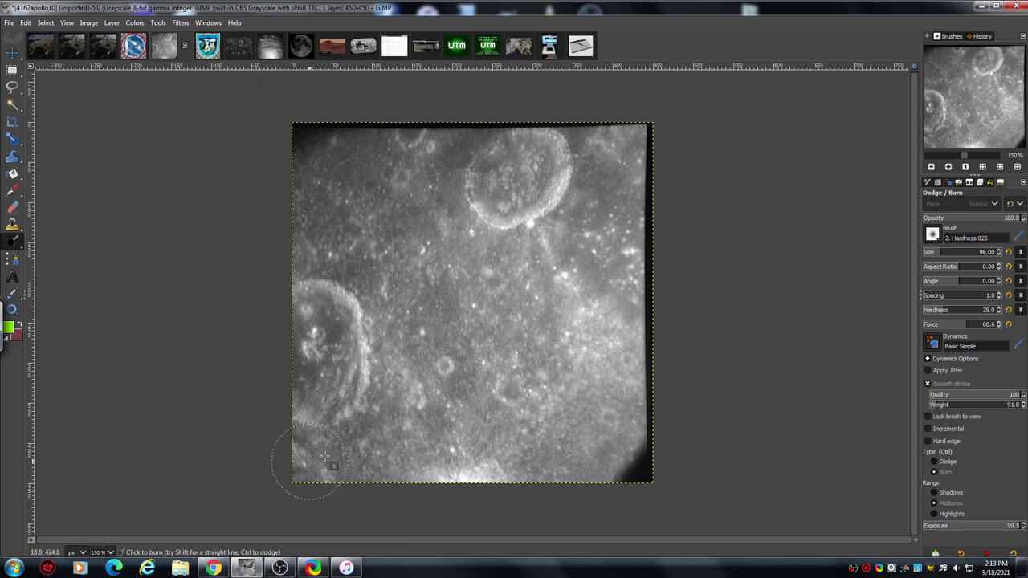
pyautogui.moveTo(278, 472)
pyautogui.mouseDown()
pyautogui.moveTo(585, 466)
pyautogui.moveTo(641, 453)
pyautogui.moveTo(610, 429)
pyautogui.moveTo(451, 438)
pyautogui.moveTo(346, 433)
pyautogui.moveTo(298, 417)
pyautogui.moveTo(614, 374)
pyautogui.moveTo(659, 354)
pyautogui.moveTo(411, 374)
pyautogui.moveTo(297, 368)
pyautogui.moveTo(297, 347)
pyautogui.moveTo(420, 348)
pyautogui.moveTo(646, 310)
pyautogui.moveTo(611, 300)
pyautogui.moveTo(421, 331)
pyautogui.moveTo(328, 322)
pyautogui.moveTo(318, 297)
pyautogui.moveTo(551, 277)
pyautogui.moveTo(654, 254)
pyautogui.moveTo(573, 247)
pyautogui.moveTo(313, 260)
pyautogui.moveTo(317, 234)
pyautogui.moveTo(580, 224)
pyautogui.moveTo(650, 199)
pyautogui.moveTo(296, 210)
pyautogui.moveTo(374, 181)
pyautogui.moveTo(345, 177)
pyautogui.moveTo(316, 190)
pyautogui.moveTo(423, 159)
pyautogui.moveTo(653, 155)
pyautogui.moveTo(351, 160)
pyautogui.moveTo(306, 179)
pyautogui.moveTo(393, 149)
pyautogui.moveTo(568, 161)
pyautogui.mouseUp()
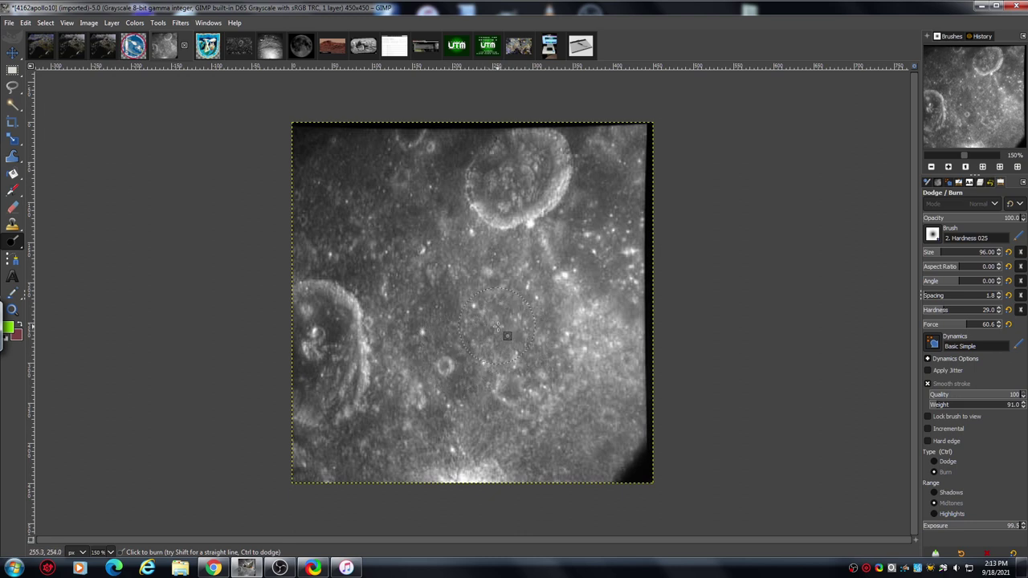
# Step: Burn the midtones further across the moon photo with a size 96 brush, and along the photo's right side with a size 43 brush
pyautogui.moveTo(334, 293)
pyautogui.mouseDown()
pyautogui.moveTo(297, 367)
pyautogui.moveTo(319, 405)
pyautogui.moveTo(347, 357)
pyautogui.moveTo(324, 298)
pyautogui.moveTo(281, 348)
pyautogui.moveTo(312, 408)
pyautogui.moveTo(364, 372)
pyautogui.moveTo(331, 281)
pyautogui.moveTo(303, 242)
pyautogui.moveTo(387, 291)
pyautogui.moveTo(403, 369)
pyautogui.moveTo(348, 430)
pyautogui.moveTo(304, 450)
pyautogui.moveTo(426, 475)
pyautogui.moveTo(642, 457)
pyautogui.moveTo(598, 443)
pyautogui.moveTo(474, 440)
pyautogui.moveTo(406, 415)
pyautogui.moveTo(659, 397)
pyautogui.moveTo(634, 376)
pyautogui.moveTo(469, 381)
pyautogui.moveTo(432, 353)
pyautogui.moveTo(659, 338)
pyautogui.moveTo(592, 318)
pyautogui.moveTo(447, 330)
pyautogui.moveTo(441, 291)
pyautogui.moveTo(576, 287)
pyautogui.moveTo(651, 260)
pyautogui.moveTo(408, 265)
pyautogui.moveTo(343, 205)
pyautogui.moveTo(316, 206)
pyautogui.moveTo(380, 151)
pyautogui.moveTo(424, 222)
pyautogui.moveTo(443, 166)
pyautogui.moveTo(486, 145)
pyautogui.moveTo(458, 216)
pyautogui.moveTo(525, 224)
pyautogui.moveTo(505, 165)
pyautogui.moveTo(543, 146)
pyautogui.moveTo(542, 221)
pyautogui.moveTo(583, 190)
pyautogui.moveTo(611, 145)
pyautogui.moveTo(611, 212)
pyautogui.mouseUp()
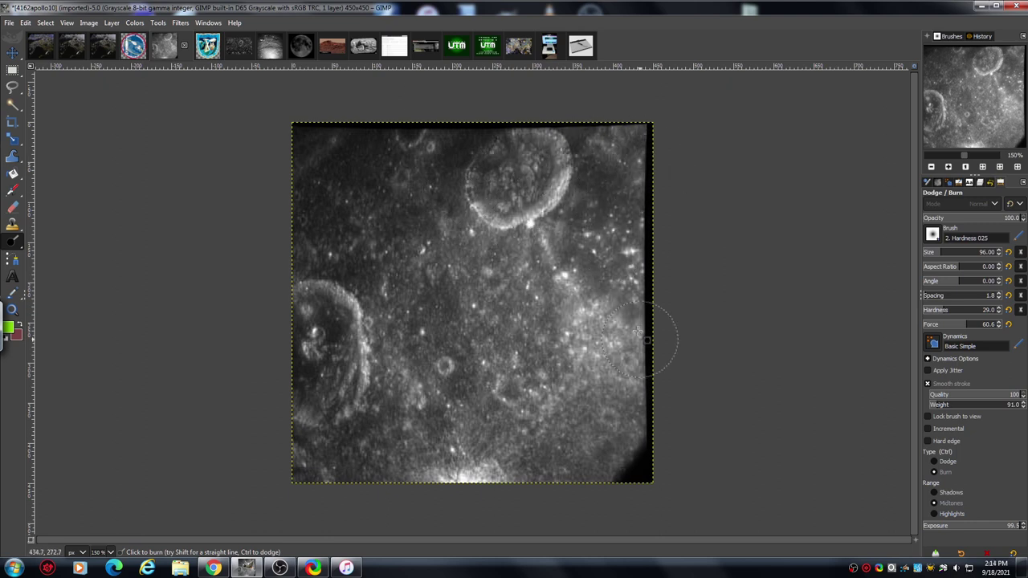
pyautogui.moveTo(636, 331)
pyautogui.mouseDown()
pyautogui.moveTo(700, 420)
pyautogui.moveTo(668, 335)
pyautogui.moveTo(671, 259)
pyautogui.moveTo(658, 215)
pyautogui.mouseUp()
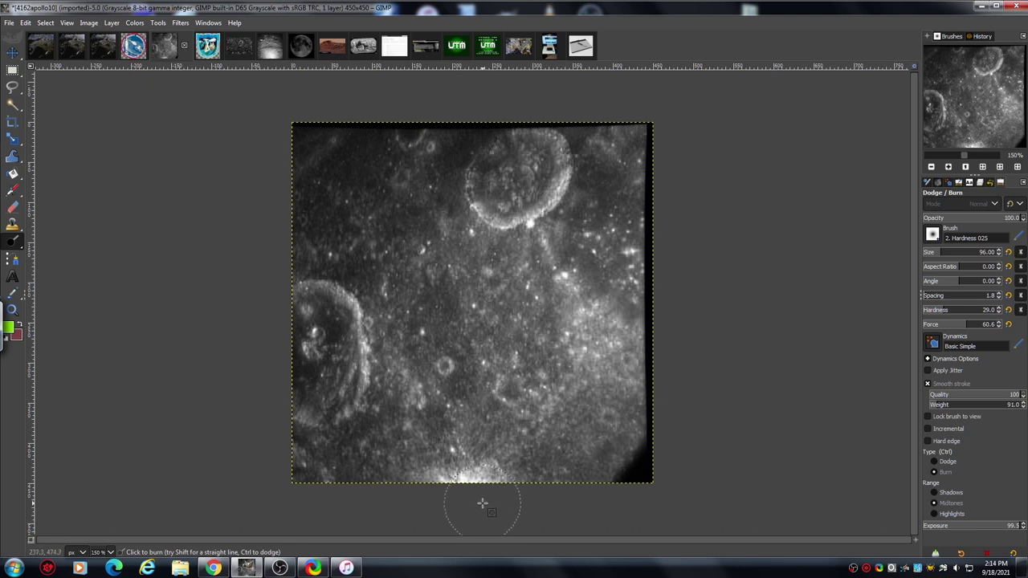
pyautogui.moveTo(485, 494)
pyautogui.mouseDown()
pyautogui.moveTo(602, 386)
pyautogui.moveTo(667, 302)
pyautogui.moveTo(492, 467)
pyautogui.moveTo(426, 513)
pyautogui.moveTo(420, 487)
pyautogui.moveTo(457, 484)
pyautogui.moveTo(448, 500)
pyautogui.moveTo(411, 489)
pyautogui.moveTo(688, 230)
pyautogui.mouseUp()
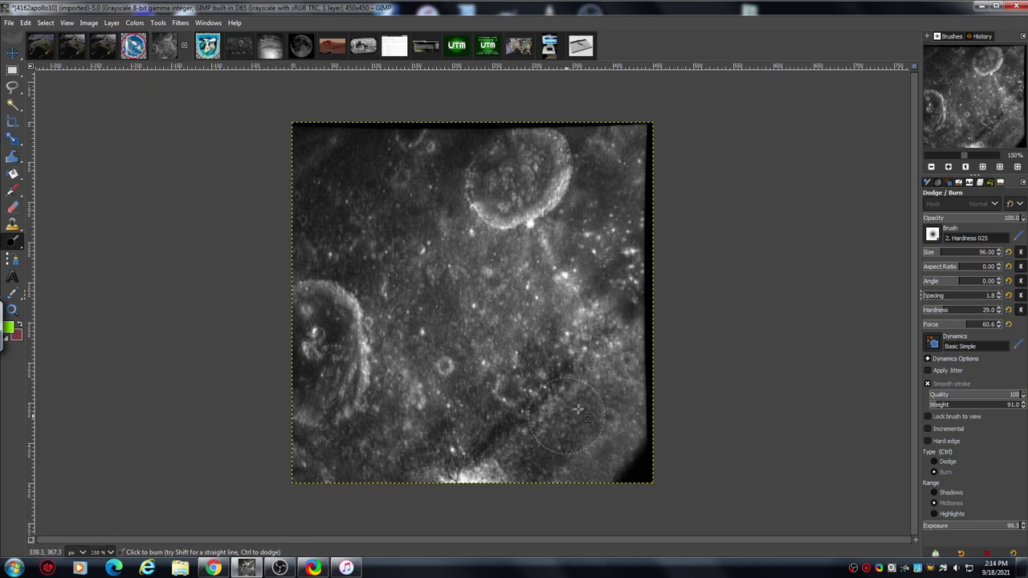
pyautogui.moveTo(436, 471)
pyautogui.mouseDown()
pyautogui.moveTo(472, 426)
pyautogui.moveTo(523, 390)
pyautogui.mouseUp()
pyautogui.moveTo(655, 213)
pyautogui.mouseDown()
pyautogui.moveTo(430, 428)
pyautogui.moveTo(321, 474)
pyautogui.moveTo(631, 172)
pyautogui.moveTo(586, 197)
pyautogui.moveTo(594, 171)
pyautogui.moveTo(378, 401)
pyautogui.moveTo(268, 450)
pyautogui.moveTo(297, 446)
pyautogui.mouseUp()
pyautogui.moveTo(326, 268)
pyautogui.mouseDown()
pyautogui.moveTo(358, 298)
pyautogui.moveTo(340, 322)
pyautogui.moveTo(307, 326)
pyautogui.moveTo(302, 343)
pyautogui.moveTo(310, 338)
pyautogui.moveTo(373, 377)
pyautogui.moveTo(460, 454)
pyautogui.moveTo(512, 453)
pyautogui.moveTo(467, 407)
pyautogui.moveTo(580, 456)
pyautogui.moveTo(683, 461)
pyautogui.moveTo(569, 360)
pyautogui.moveTo(310, 206)
pyautogui.moveTo(333, 191)
pyautogui.moveTo(549, 264)
pyautogui.moveTo(407, 164)
pyautogui.moveTo(371, 120)
pyautogui.moveTo(481, 166)
pyautogui.moveTo(493, 151)
pyautogui.moveTo(575, 134)
pyautogui.moveTo(595, 165)
pyautogui.moveTo(497, 211)
pyautogui.moveTo(505, 225)
pyautogui.moveTo(549, 207)
pyautogui.moveTo(619, 293)
pyautogui.moveTo(435, 340)
pyautogui.moveTo(340, 346)
pyautogui.moveTo(342, 324)
pyautogui.moveTo(447, 236)
pyautogui.moveTo(512, 157)
pyautogui.moveTo(529, 105)
pyautogui.mouseUp()
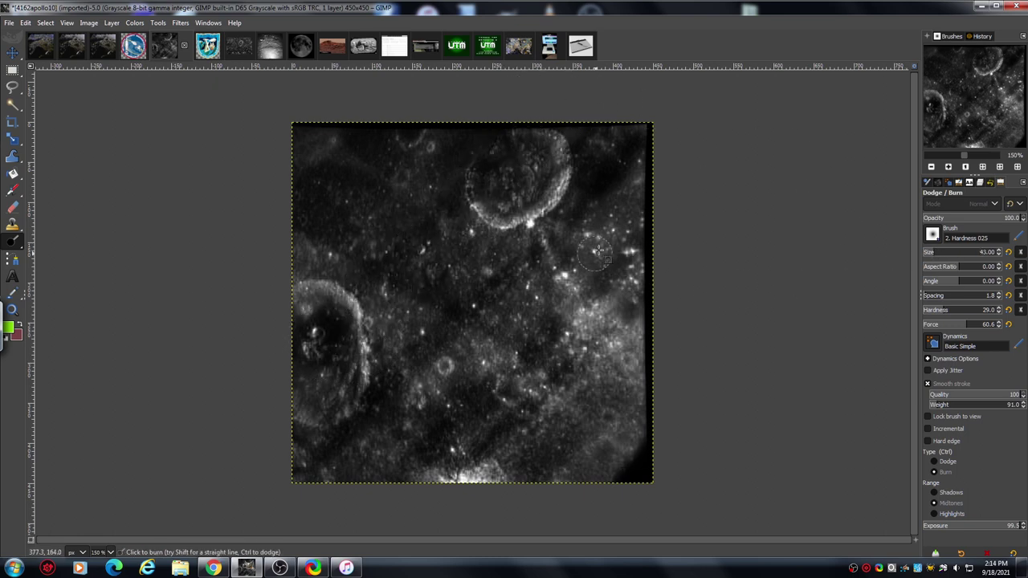
pyautogui.moveTo(672, 274)
pyautogui.mouseDown()
pyautogui.moveTo(425, 477)
pyautogui.moveTo(387, 475)
pyautogui.moveTo(597, 468)
pyautogui.moveTo(629, 453)
pyautogui.moveTo(534, 389)
pyautogui.moveTo(473, 367)
pyautogui.moveTo(556, 416)
pyautogui.moveTo(649, 443)
pyautogui.mouseUp()
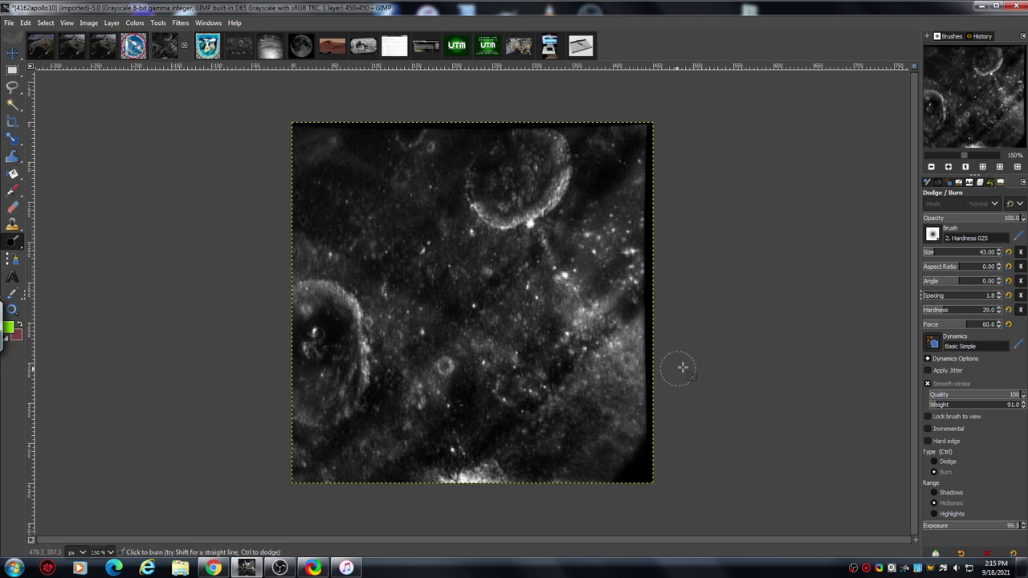
# Step: Revert the moon photo to its base image in the undo history and bring back the Dodge/Burn options
pyautogui.click(989, 184)
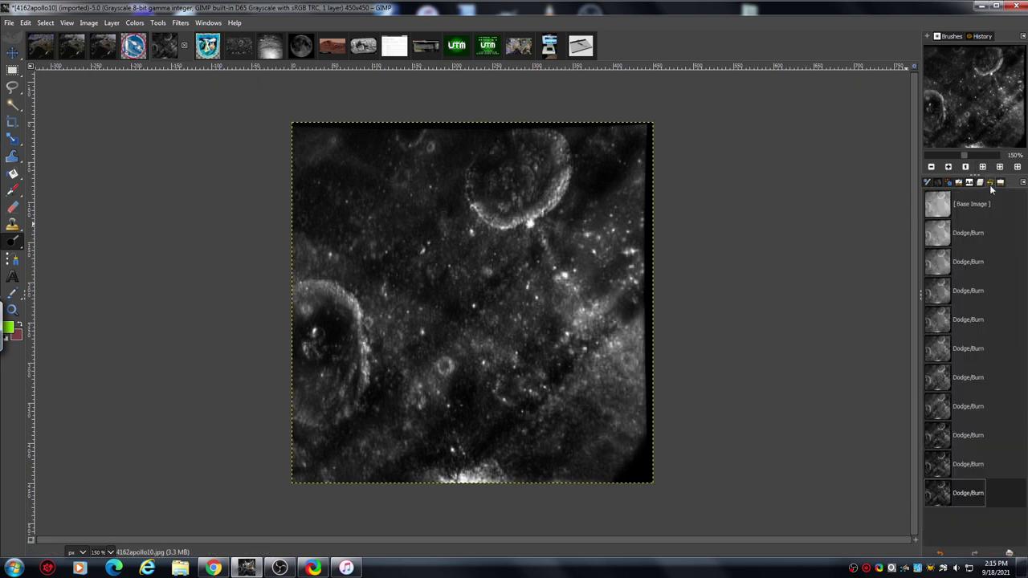
pyautogui.click(933, 212)
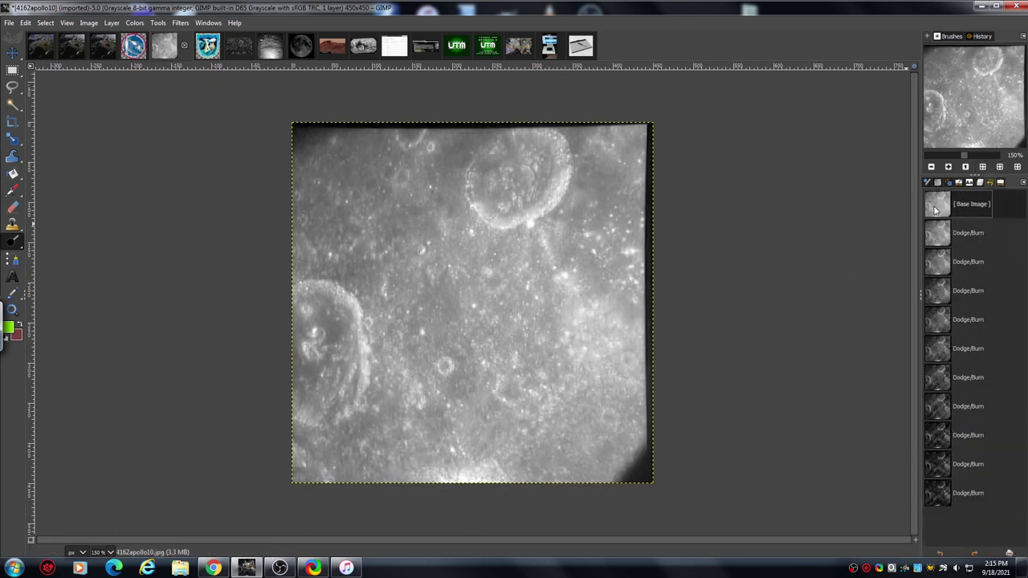
pyautogui.click(1001, 184)
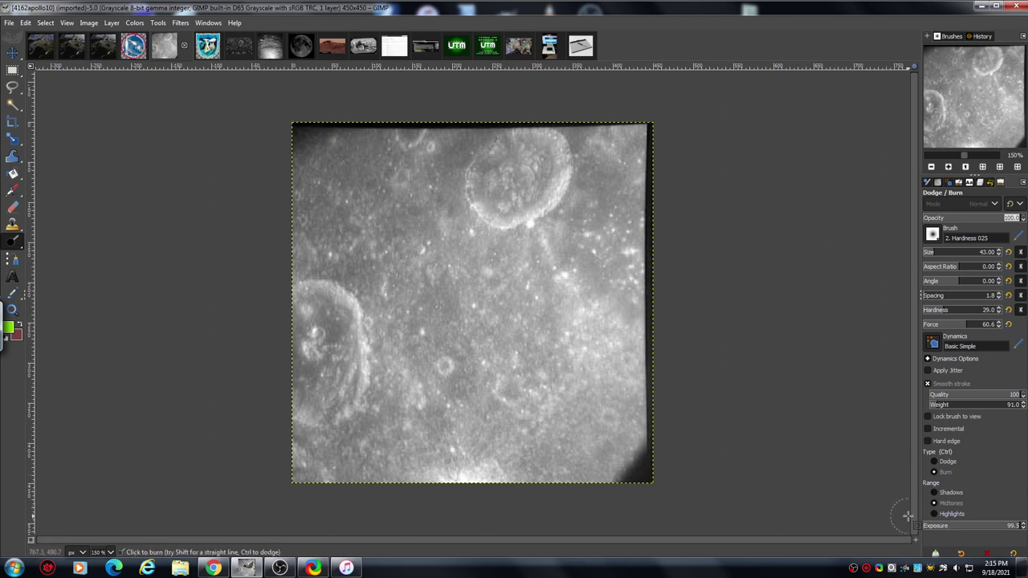
# Step: Burn the shadows across the whole moon photo with a size 91 brush at exposure 99.5
pyautogui.click(935, 492)
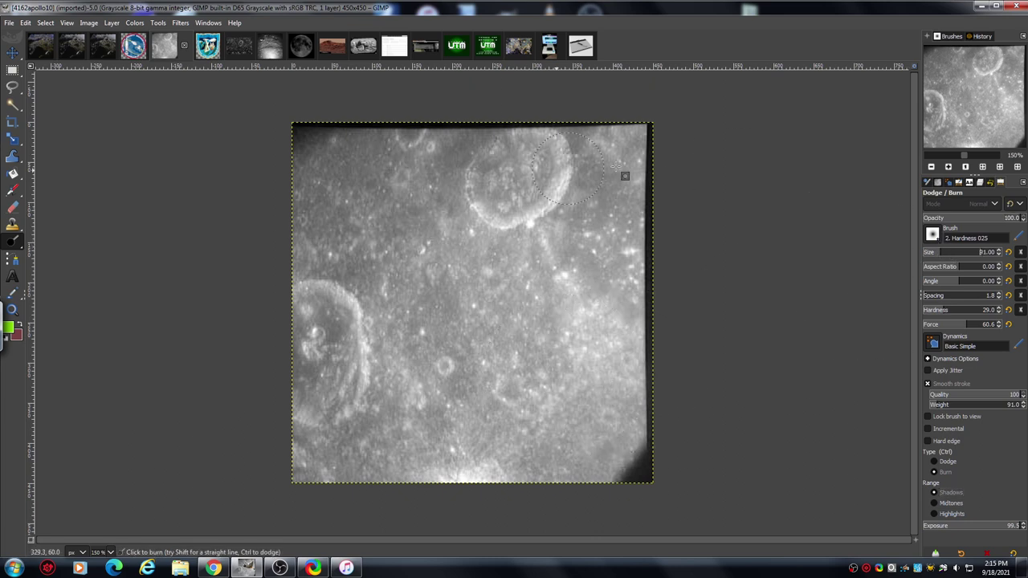
pyautogui.moveTo(292, 193)
pyautogui.mouseDown()
pyautogui.moveTo(371, 135)
pyautogui.moveTo(429, 119)
pyautogui.moveTo(406, 154)
pyautogui.moveTo(327, 199)
pyautogui.moveTo(281, 240)
pyautogui.moveTo(351, 216)
pyautogui.moveTo(497, 131)
pyautogui.moveTo(504, 154)
pyautogui.moveTo(338, 249)
pyautogui.moveTo(303, 295)
pyautogui.moveTo(529, 165)
pyautogui.moveTo(600, 137)
pyautogui.moveTo(635, 150)
pyautogui.moveTo(464, 231)
pyautogui.moveTo(334, 309)
pyautogui.moveTo(290, 353)
pyautogui.moveTo(366, 326)
pyautogui.moveTo(530, 221)
pyautogui.moveTo(647, 166)
pyautogui.moveTo(641, 203)
pyautogui.moveTo(340, 374)
pyautogui.moveTo(308, 430)
pyautogui.moveTo(556, 272)
pyautogui.moveTo(672, 228)
pyautogui.moveTo(310, 455)
pyautogui.moveTo(273, 501)
pyautogui.moveTo(633, 297)
pyautogui.moveTo(647, 312)
pyautogui.moveTo(490, 404)
pyautogui.moveTo(413, 486)
pyautogui.moveTo(657, 326)
pyautogui.moveTo(516, 443)
pyautogui.moveTo(485, 489)
pyautogui.moveTo(672, 349)
pyautogui.moveTo(585, 425)
pyautogui.moveTo(550, 480)
pyautogui.moveTo(670, 373)
pyautogui.moveTo(615, 428)
pyautogui.moveTo(583, 491)
pyautogui.moveTo(631, 439)
pyautogui.mouseUp()
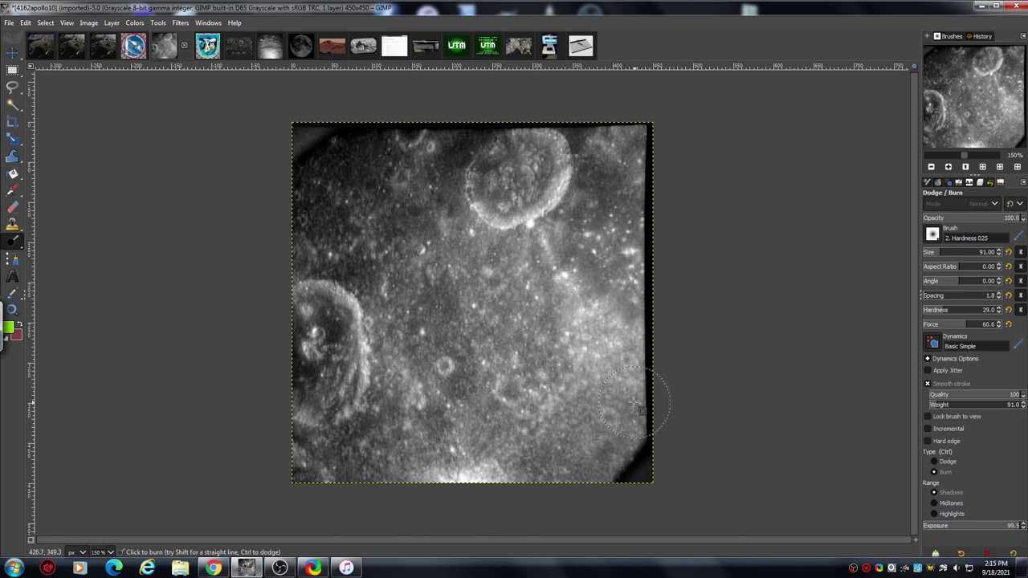
pyautogui.moveTo(647, 374)
pyautogui.mouseDown()
pyautogui.moveTo(568, 484)
pyautogui.moveTo(543, 473)
pyautogui.moveTo(634, 358)
pyautogui.moveTo(627, 330)
pyautogui.moveTo(506, 464)
pyautogui.mouseUp()
pyautogui.moveTo(471, 472)
pyautogui.mouseDown()
pyautogui.moveTo(619, 305)
pyautogui.moveTo(661, 239)
pyautogui.moveTo(415, 478)
pyautogui.moveTo(375, 502)
pyautogui.moveTo(409, 443)
pyautogui.moveTo(606, 245)
pyautogui.moveTo(659, 177)
pyautogui.moveTo(628, 193)
pyautogui.moveTo(383, 435)
pyautogui.moveTo(319, 477)
pyautogui.moveTo(303, 464)
pyautogui.moveTo(641, 128)
pyautogui.moveTo(627, 123)
pyautogui.moveTo(288, 420)
pyautogui.moveTo(299, 382)
pyautogui.moveTo(550, 124)
pyautogui.moveTo(301, 307)
pyautogui.moveTo(344, 232)
pyautogui.moveTo(464, 116)
pyautogui.moveTo(337, 220)
pyautogui.moveTo(292, 242)
pyautogui.moveTo(383, 139)
pyautogui.moveTo(298, 198)
pyautogui.moveTo(236, 373)
pyautogui.moveTo(402, 298)
pyautogui.moveTo(392, 147)
pyautogui.moveTo(340, 214)
pyautogui.moveTo(374, 240)
pyautogui.moveTo(326, 205)
pyautogui.moveTo(570, 131)
pyautogui.moveTo(668, 254)
pyautogui.moveTo(601, 367)
pyautogui.moveTo(619, 363)
pyautogui.moveTo(597, 462)
pyautogui.moveTo(580, 468)
pyautogui.moveTo(555, 431)
pyautogui.moveTo(481, 426)
pyautogui.moveTo(516, 363)
pyautogui.moveTo(534, 289)
pyautogui.moveTo(530, 359)
pyautogui.moveTo(592, 365)
pyautogui.moveTo(607, 338)
pyautogui.moveTo(551, 333)
pyautogui.moveTo(537, 345)
pyautogui.moveTo(572, 337)
pyautogui.mouseUp()
# Step: Step back through the undo history to the first shadows burn, and revert the moon photo to its base image
pyautogui.click(990, 183)
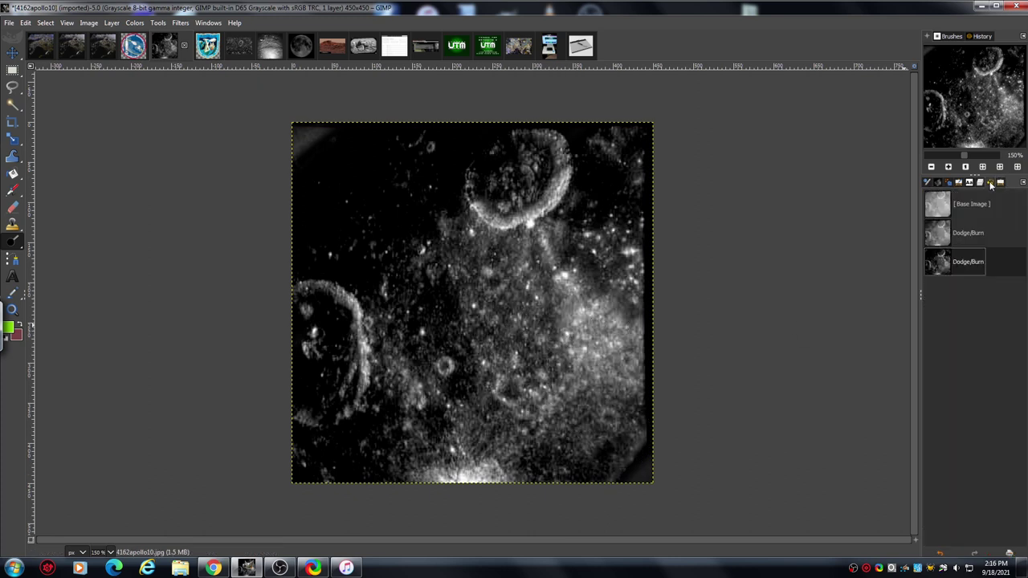
pyautogui.click(938, 234)
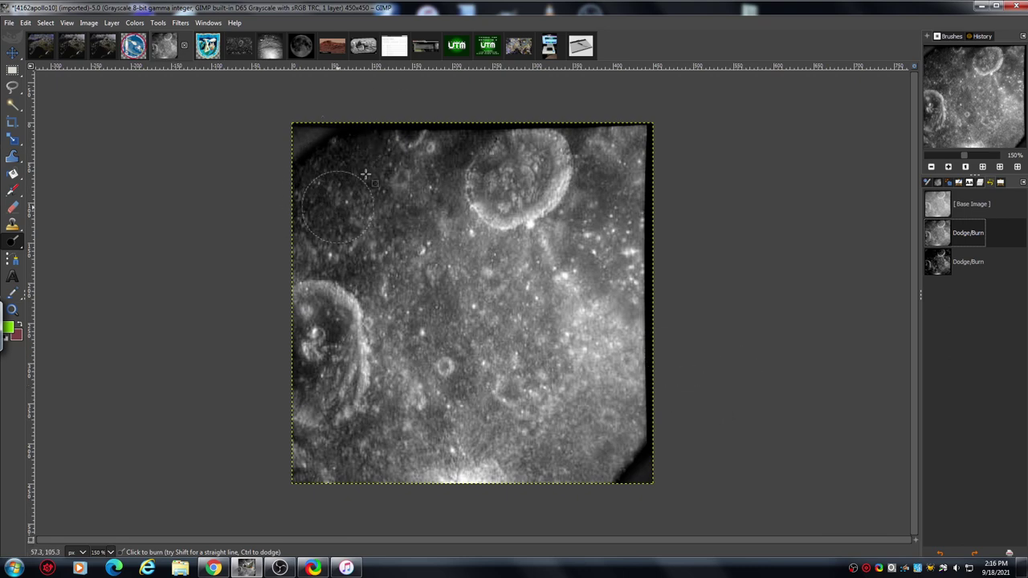
pyautogui.click(937, 207)
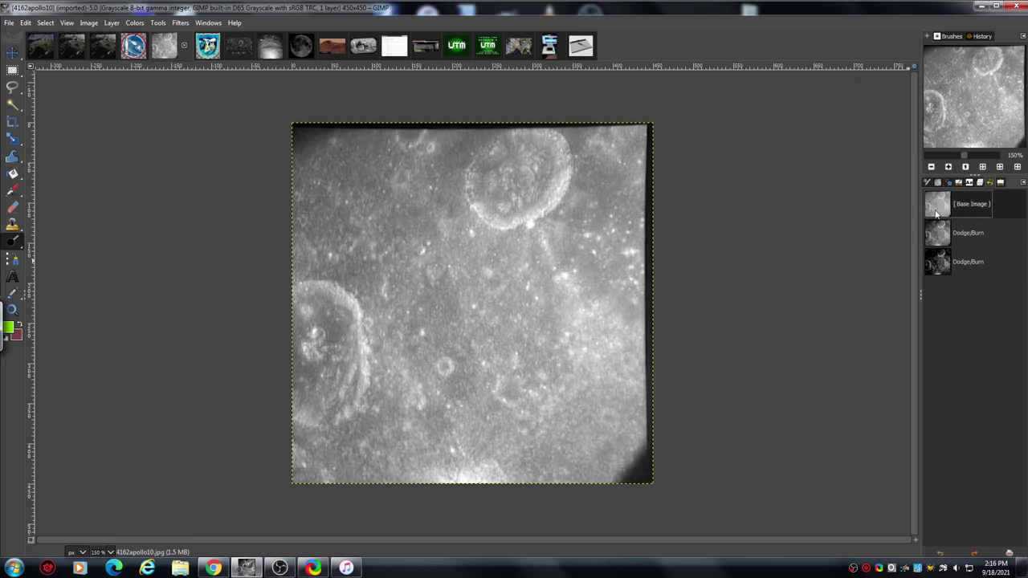
# Step: Burn the midtones of a large circular area around the moon photo's centre with a size 91 brush, and go over it again
pyautogui.click(1000, 183)
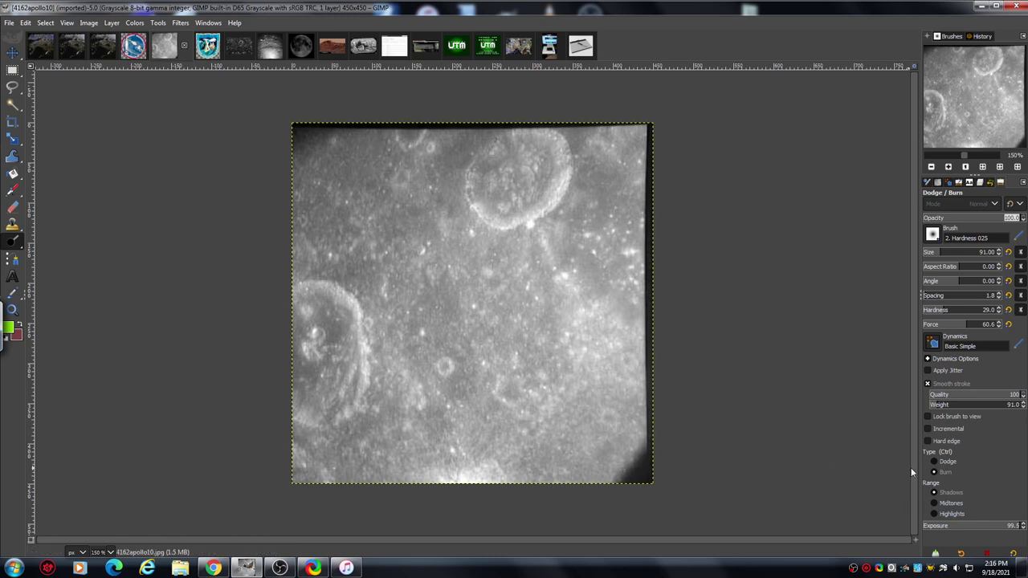
pyautogui.click(947, 503)
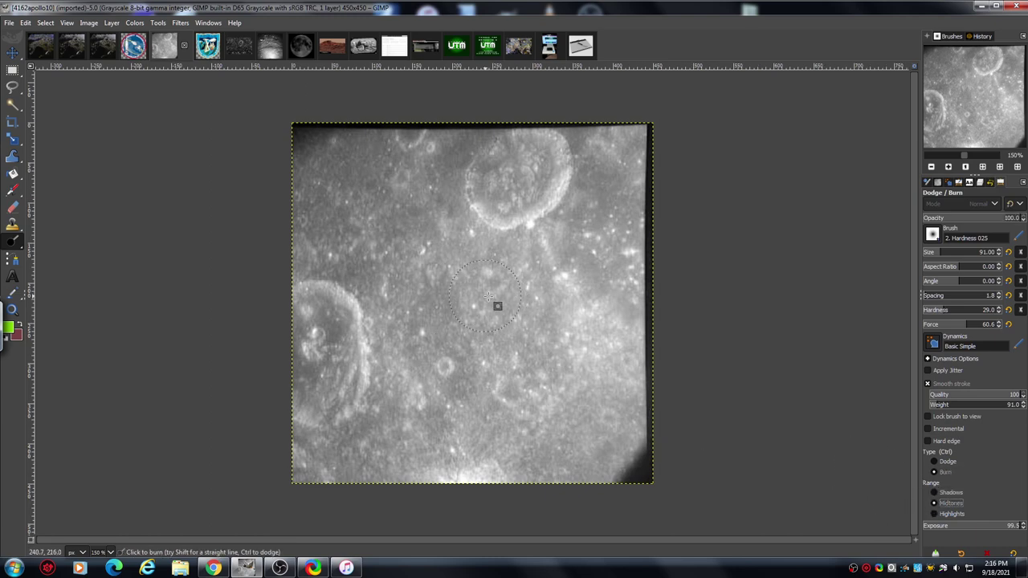
pyautogui.moveTo(488, 297)
pyautogui.mouseDown()
pyautogui.moveTo(431, 315)
pyautogui.moveTo(477, 379)
pyautogui.moveTo(482, 279)
pyautogui.moveTo(422, 369)
pyautogui.moveTo(528, 372)
pyautogui.moveTo(430, 287)
pyautogui.moveTo(492, 359)
pyautogui.moveTo(452, 347)
pyautogui.moveTo(471, 318)
pyautogui.moveTo(474, 327)
pyautogui.moveTo(471, 311)
pyautogui.moveTo(446, 343)
pyautogui.moveTo(493, 318)
pyautogui.moveTo(441, 352)
pyautogui.moveTo(501, 291)
pyautogui.moveTo(420, 318)
pyautogui.moveTo(503, 387)
pyautogui.moveTo(502, 282)
pyautogui.moveTo(397, 343)
pyautogui.moveTo(476, 405)
pyautogui.moveTo(509, 315)
pyautogui.moveTo(482, 306)
pyautogui.moveTo(459, 314)
pyautogui.moveTo(449, 364)
pyautogui.moveTo(472, 301)
pyautogui.moveTo(448, 397)
pyautogui.moveTo(496, 287)
pyautogui.moveTo(411, 347)
pyautogui.moveTo(543, 358)
pyautogui.moveTo(487, 321)
pyautogui.moveTo(459, 326)
pyautogui.moveTo(487, 359)
pyautogui.moveTo(439, 322)
pyautogui.moveTo(511, 354)
pyautogui.moveTo(411, 320)
pyautogui.moveTo(459, 406)
pyautogui.moveTo(516, 298)
pyautogui.moveTo(410, 325)
pyautogui.moveTo(467, 408)
pyautogui.moveTo(530, 326)
pyautogui.moveTo(514, 297)
pyautogui.moveTo(515, 306)
pyautogui.moveTo(491, 287)
pyautogui.moveTo(546, 259)
pyautogui.moveTo(525, 325)
pyautogui.moveTo(499, 311)
pyautogui.mouseUp()
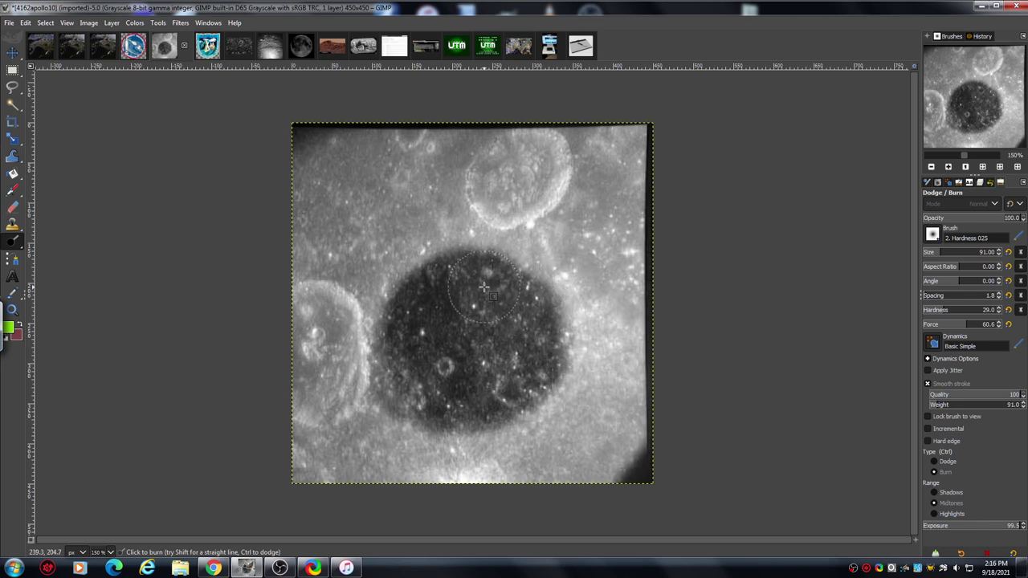
pyautogui.moveTo(519, 386)
pyautogui.mouseDown()
pyautogui.moveTo(496, 406)
pyautogui.moveTo(508, 313)
pyautogui.moveTo(518, 386)
pyautogui.moveTo(452, 298)
pyautogui.moveTo(464, 266)
pyautogui.moveTo(482, 298)
pyautogui.moveTo(502, 416)
pyautogui.moveTo(474, 363)
pyautogui.moveTo(464, 249)
pyautogui.moveTo(466, 353)
pyautogui.moveTo(480, 416)
pyautogui.moveTo(501, 429)
pyautogui.mouseUp()
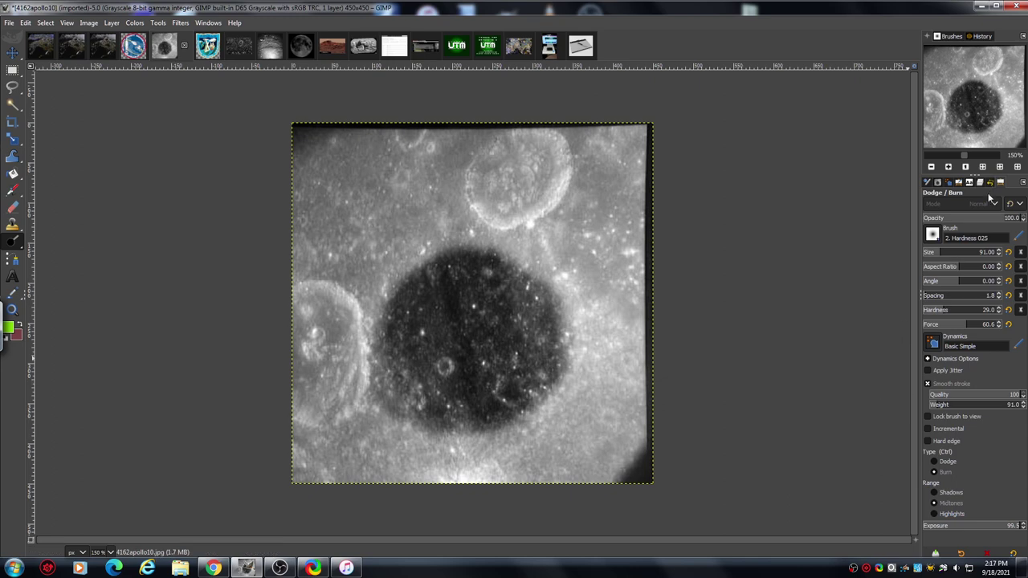
# Step: Undo the last burn stroke, and burn the dark circle's midtones again at exposure 59.3
pyautogui.click(25, 22)
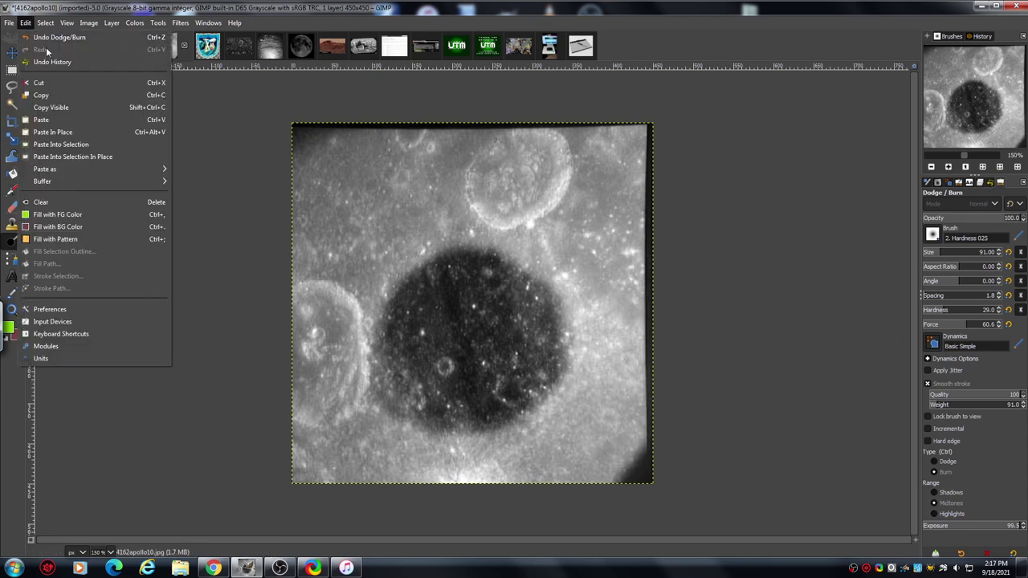
pyautogui.click(46, 37)
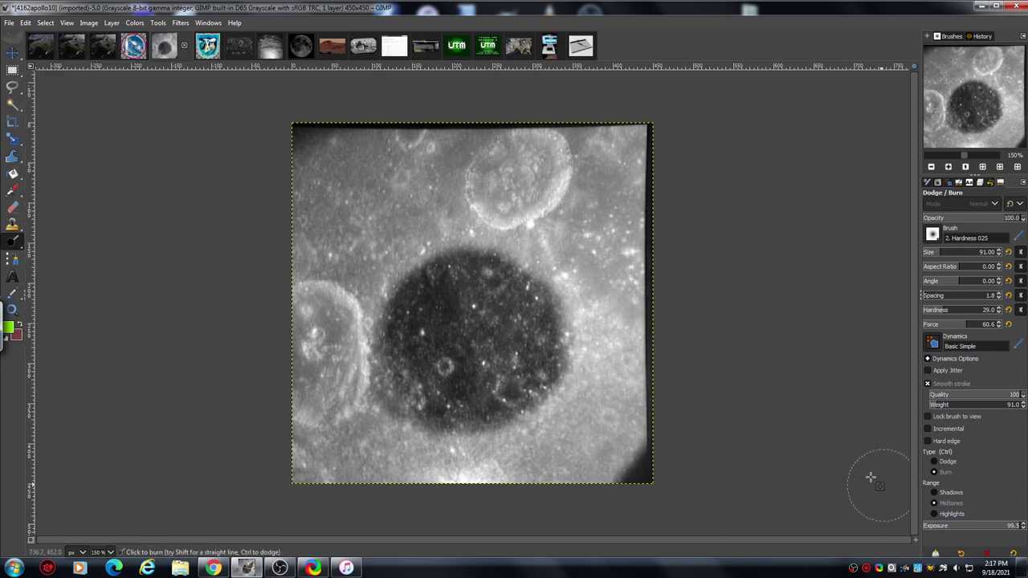
pyautogui.click(979, 530)
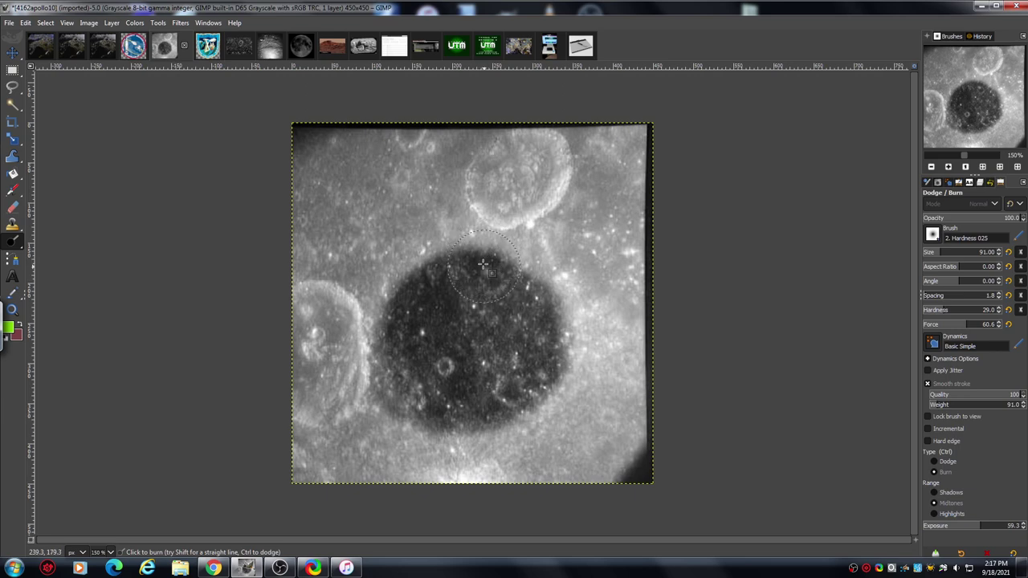
pyautogui.moveTo(483, 264)
pyautogui.mouseDown()
pyautogui.moveTo(507, 404)
pyautogui.moveTo(532, 395)
pyautogui.moveTo(531, 335)
pyautogui.moveTo(524, 301)
pyautogui.moveTo(505, 287)
pyautogui.moveTo(512, 336)
pyautogui.moveTo(496, 293)
pyautogui.moveTo(546, 270)
pyautogui.moveTo(535, 275)
pyautogui.moveTo(554, 337)
pyautogui.moveTo(546, 373)
pyautogui.moveTo(655, 354)
pyautogui.moveTo(548, 369)
pyautogui.moveTo(500, 395)
pyautogui.moveTo(563, 356)
pyautogui.moveTo(602, 350)
pyautogui.moveTo(467, 289)
pyautogui.moveTo(497, 367)
pyautogui.moveTo(482, 293)
pyautogui.moveTo(516, 386)
pyautogui.moveTo(496, 376)
pyautogui.moveTo(523, 301)
pyautogui.moveTo(449, 395)
pyautogui.moveTo(886, 388)
pyautogui.mouseUp()
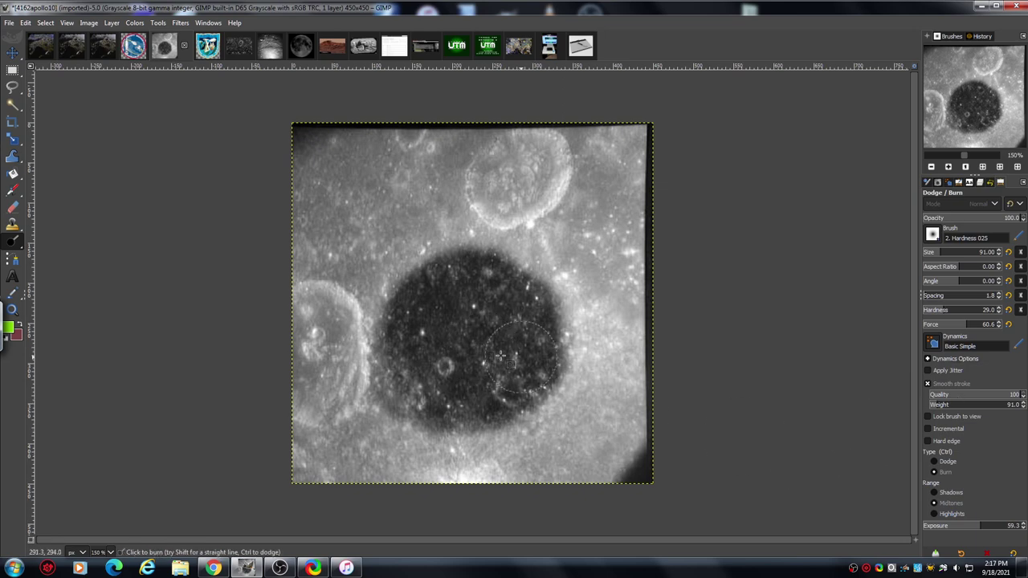
# Step: Dodge the highlights in the upper part of the dark circle with a size 17 brush at exposure 74.7
pyautogui.click(933, 462)
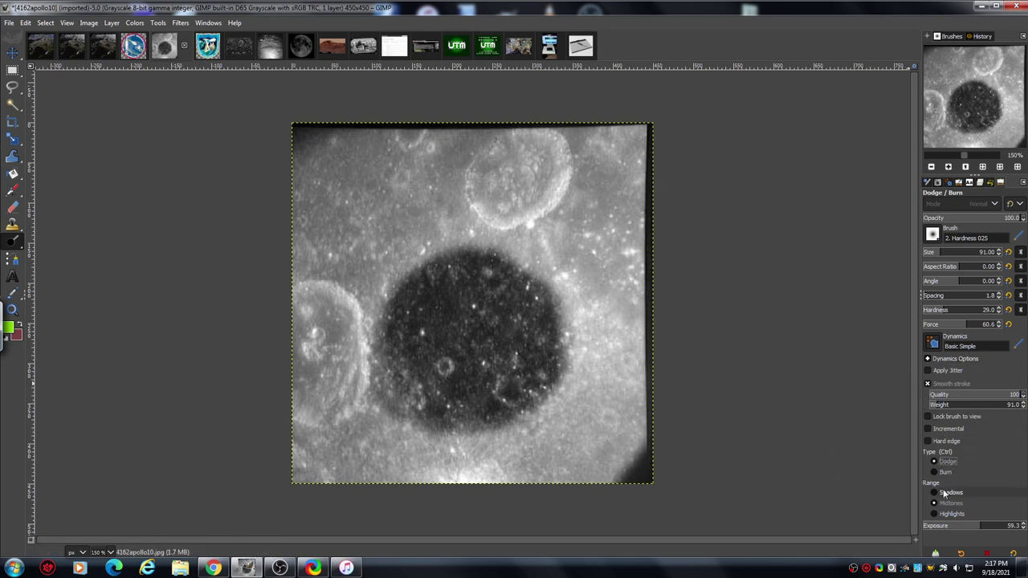
pyautogui.click(934, 513)
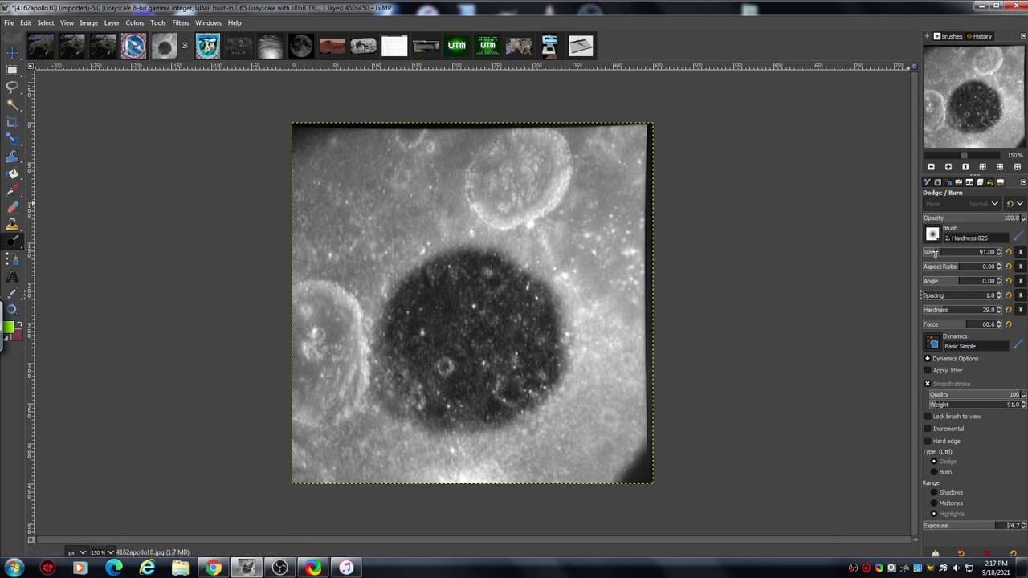
pyautogui.click(948, 167)
pyautogui.click(948, 167)
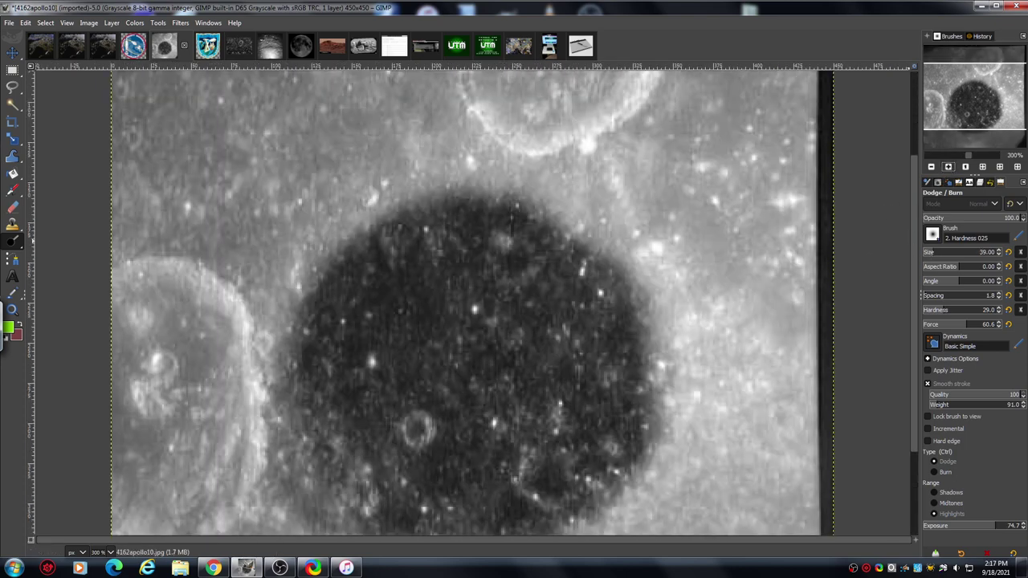
pyautogui.moveTo(912, 253); pyautogui.dragTo(909, 325)
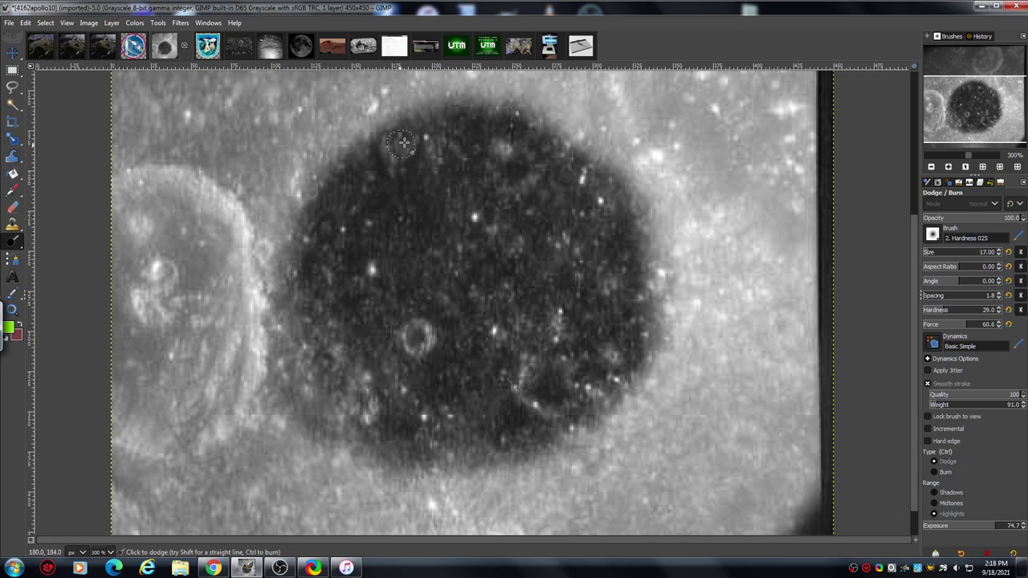
pyautogui.moveTo(403, 142)
pyautogui.mouseDown()
pyautogui.moveTo(409, 199)
pyautogui.moveTo(374, 212)
pyautogui.moveTo(424, 262)
pyautogui.moveTo(442, 239)
pyautogui.moveTo(418, 294)
pyautogui.moveTo(390, 277)
pyautogui.moveTo(538, 281)
pyautogui.moveTo(480, 173)
pyautogui.moveTo(499, 167)
pyautogui.moveTo(519, 180)
pyautogui.mouseUp()
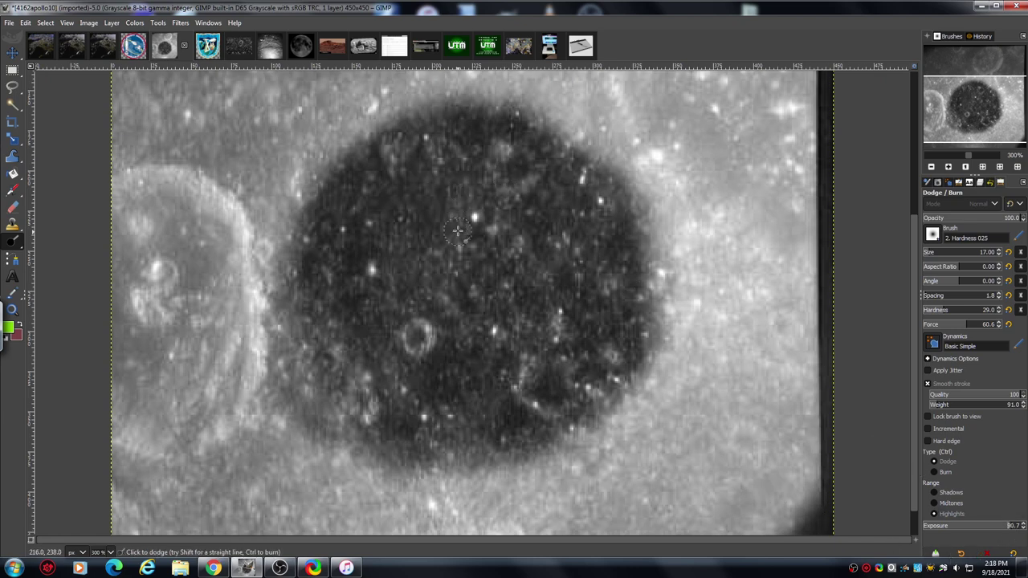
# Step: Dodge the highlights around the small crater and the middle of the dark circle with exposure 90.7
pyautogui.moveTo(457, 231)
pyautogui.mouseDown()
pyautogui.moveTo(435, 267)
pyautogui.moveTo(382, 229)
pyautogui.moveTo(420, 258)
pyautogui.moveTo(394, 298)
pyautogui.moveTo(450, 266)
pyautogui.moveTo(473, 344)
pyautogui.moveTo(471, 271)
pyautogui.moveTo(505, 273)
pyautogui.moveTo(519, 241)
pyautogui.moveTo(551, 228)
pyautogui.moveTo(537, 233)
pyautogui.moveTo(547, 189)
pyautogui.moveTo(527, 205)
pyautogui.moveTo(500, 172)
pyautogui.moveTo(440, 174)
pyautogui.moveTo(385, 183)
pyautogui.moveTo(430, 214)
pyautogui.moveTo(408, 221)
pyautogui.moveTo(386, 183)
pyautogui.moveTo(337, 204)
pyautogui.moveTo(349, 218)
pyautogui.moveTo(362, 177)
pyautogui.moveTo(359, 193)
pyautogui.moveTo(385, 238)
pyautogui.moveTo(350, 230)
pyautogui.moveTo(357, 277)
pyautogui.moveTo(367, 234)
pyautogui.moveTo(355, 249)
pyautogui.moveTo(406, 270)
pyautogui.moveTo(361, 305)
pyautogui.moveTo(388, 340)
pyautogui.moveTo(366, 346)
pyautogui.moveTo(429, 313)
pyautogui.moveTo(434, 374)
pyautogui.moveTo(383, 349)
pyautogui.moveTo(402, 365)
pyautogui.mouseUp()
pyautogui.moveTo(447, 329)
pyautogui.mouseDown()
pyautogui.moveTo(447, 360)
pyautogui.moveTo(435, 379)
pyautogui.moveTo(423, 300)
pyautogui.moveTo(404, 299)
pyautogui.moveTo(382, 340)
pyautogui.moveTo(436, 319)
pyautogui.moveTo(447, 340)
pyautogui.moveTo(416, 370)
pyautogui.moveTo(400, 354)
pyautogui.moveTo(448, 342)
pyautogui.moveTo(449, 369)
pyautogui.moveTo(468, 366)
pyautogui.moveTo(482, 383)
pyautogui.moveTo(475, 336)
pyautogui.moveTo(488, 365)
pyautogui.mouseUp()
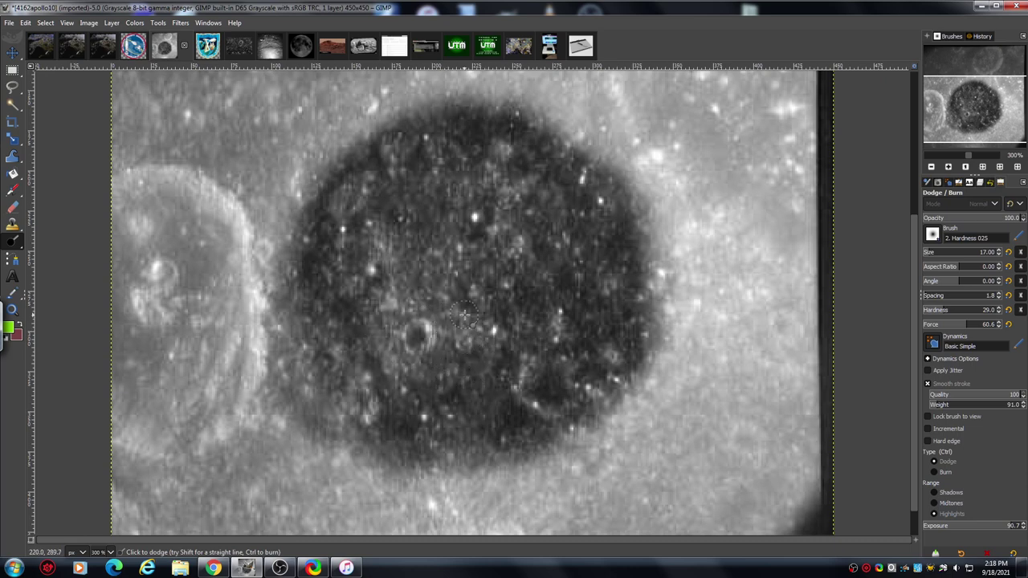
pyautogui.moveTo(464, 315)
pyautogui.mouseDown()
pyautogui.moveTo(497, 310)
pyautogui.moveTo(464, 303)
pyautogui.moveTo(459, 282)
pyautogui.moveTo(488, 268)
pyautogui.moveTo(466, 229)
pyautogui.moveTo(424, 240)
pyautogui.moveTo(441, 182)
pyautogui.mouseUp()
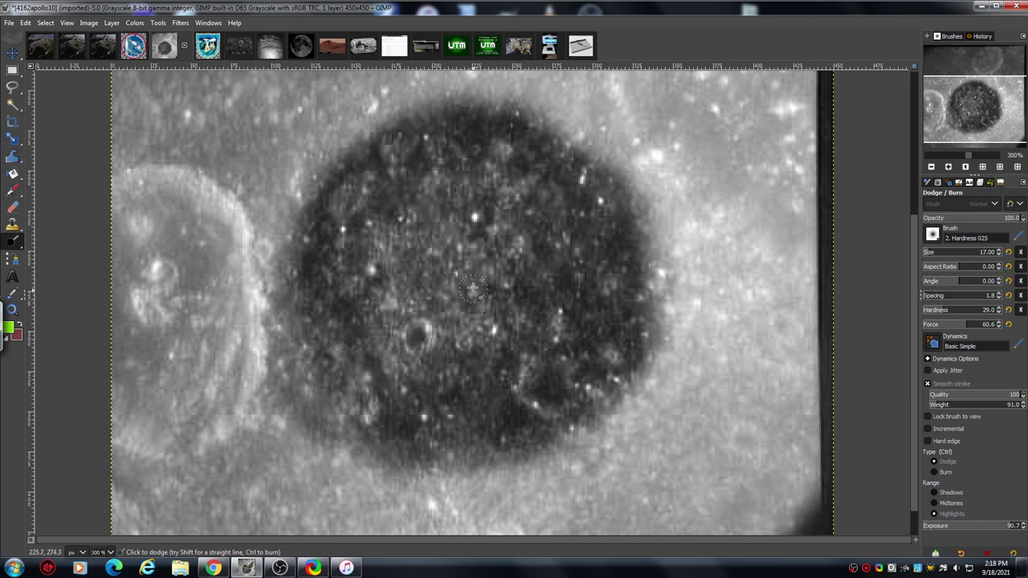
pyautogui.moveTo(492, 295)
pyautogui.mouseDown()
pyautogui.moveTo(503, 317)
pyautogui.moveTo(526, 271)
pyautogui.mouseUp()
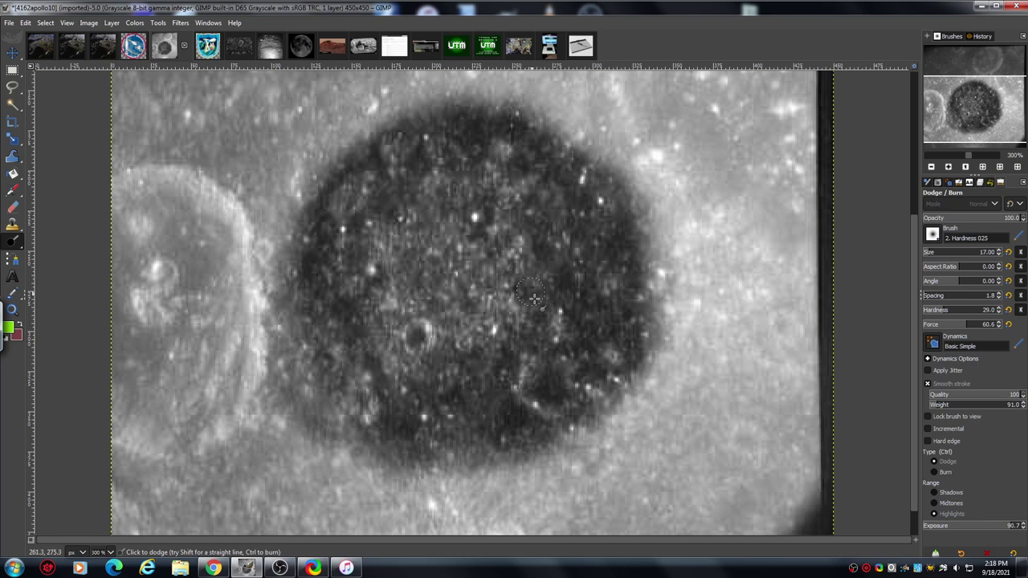
pyautogui.moveTo(500, 238)
pyautogui.mouseDown()
pyautogui.moveTo(477, 192)
pyautogui.moveTo(431, 208)
pyautogui.moveTo(409, 195)
pyautogui.moveTo(442, 225)
pyautogui.moveTo(426, 238)
pyautogui.moveTo(454, 280)
pyautogui.moveTo(428, 221)
pyautogui.moveTo(419, 253)
pyautogui.moveTo(444, 267)
pyautogui.moveTo(448, 305)
pyautogui.moveTo(488, 370)
pyautogui.mouseUp()
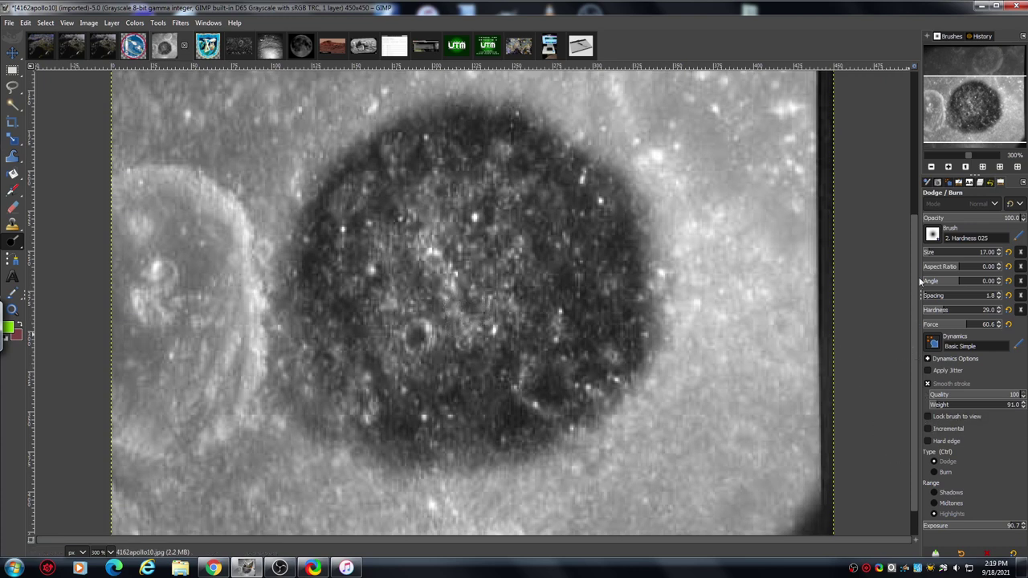
# Step: Dodge fine highlights near the centre of the dark circle with a size 7 brush
pyautogui.click(949, 168)
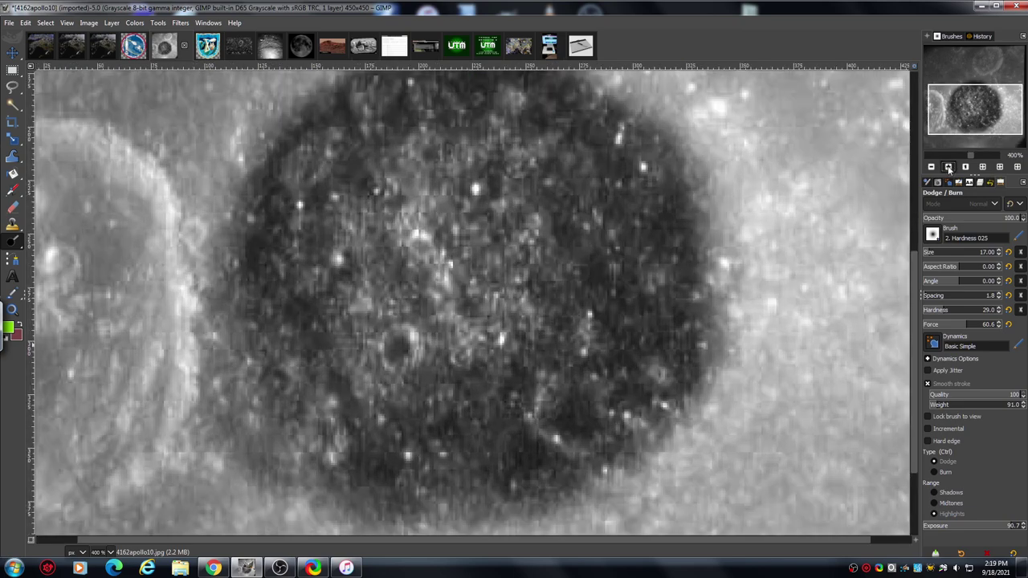
pyautogui.click(948, 168)
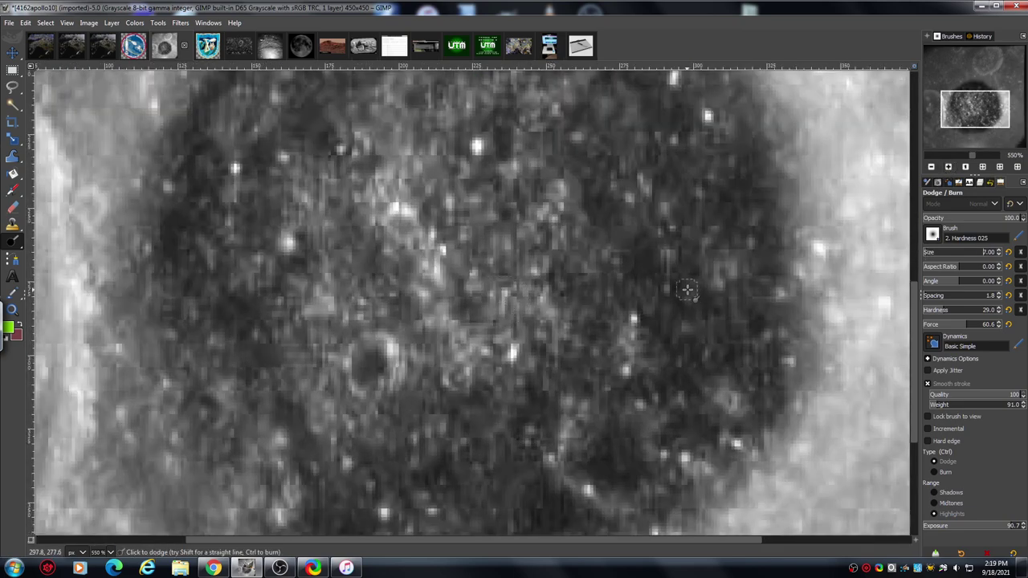
pyautogui.moveTo(434, 213)
pyautogui.mouseDown()
pyautogui.moveTo(463, 259)
pyautogui.moveTo(465, 308)
pyautogui.mouseUp()
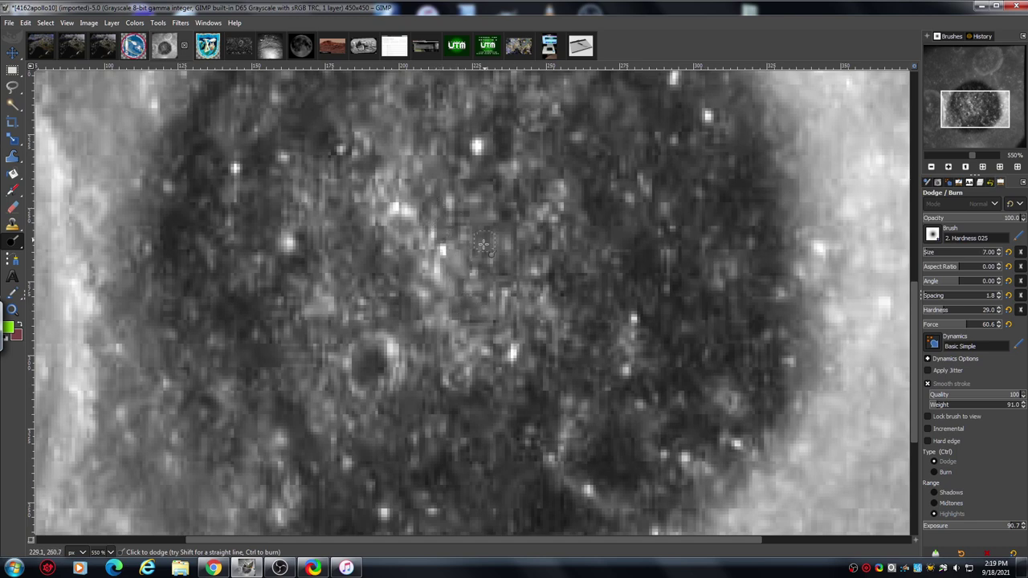
pyautogui.moveTo(484, 243)
pyautogui.mouseDown()
pyautogui.moveTo(516, 215)
pyautogui.moveTo(494, 221)
pyautogui.moveTo(492, 194)
pyautogui.mouseUp()
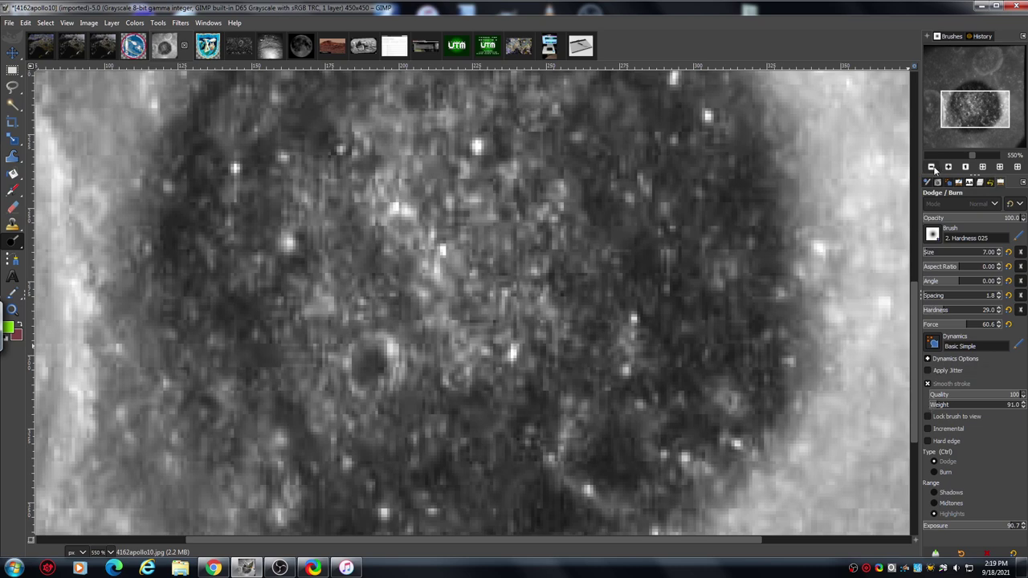
pyautogui.click(930, 167)
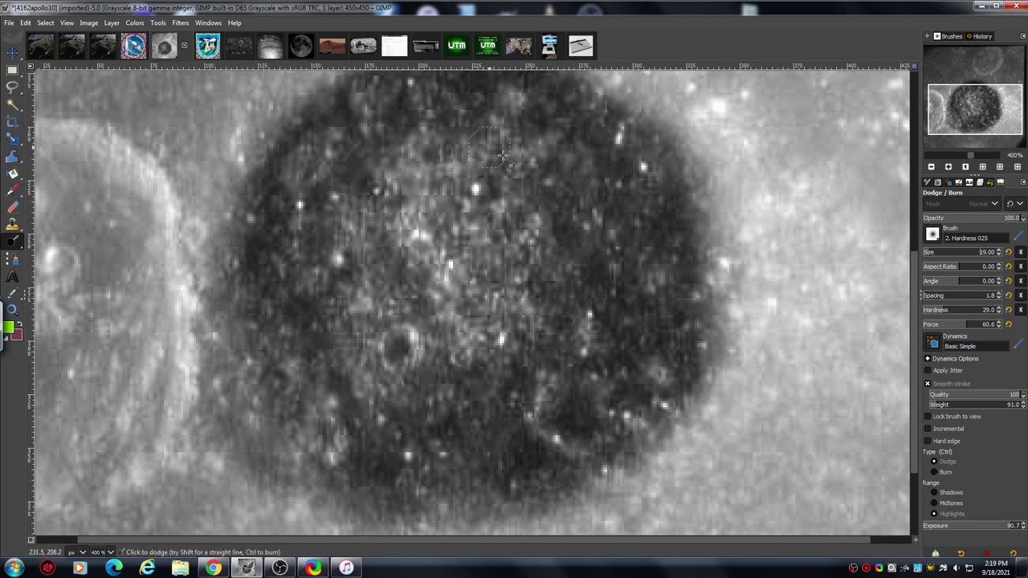
# Step: Dodge the highlights across the middle and left part of the dark circle with a size 19 brush at exposure 90.7
pyautogui.moveTo(392, 161)
pyautogui.mouseDown()
pyautogui.moveTo(380, 171)
pyautogui.moveTo(467, 153)
pyautogui.moveTo(547, 174)
pyautogui.moveTo(503, 126)
pyautogui.moveTo(507, 117)
pyautogui.moveTo(567, 219)
pyautogui.moveTo(562, 303)
pyautogui.moveTo(528, 377)
pyautogui.mouseUp()
pyautogui.moveTo(483, 259)
pyautogui.mouseDown()
pyautogui.moveTo(499, 231)
pyautogui.moveTo(413, 232)
pyautogui.moveTo(374, 216)
pyautogui.moveTo(384, 275)
pyautogui.moveTo(376, 194)
pyautogui.moveTo(351, 183)
pyautogui.moveTo(364, 151)
pyautogui.moveTo(391, 138)
pyautogui.moveTo(347, 186)
pyautogui.moveTo(393, 135)
pyautogui.moveTo(385, 131)
pyautogui.moveTo(349, 191)
pyautogui.moveTo(343, 176)
pyautogui.moveTo(333, 195)
pyautogui.moveTo(338, 229)
pyautogui.moveTo(393, 283)
pyautogui.moveTo(390, 248)
pyautogui.moveTo(422, 321)
pyautogui.moveTo(470, 234)
pyautogui.moveTo(460, 193)
pyautogui.moveTo(445, 207)
pyautogui.moveTo(448, 196)
pyautogui.moveTo(555, 211)
pyautogui.mouseUp()
pyautogui.click(931, 167)
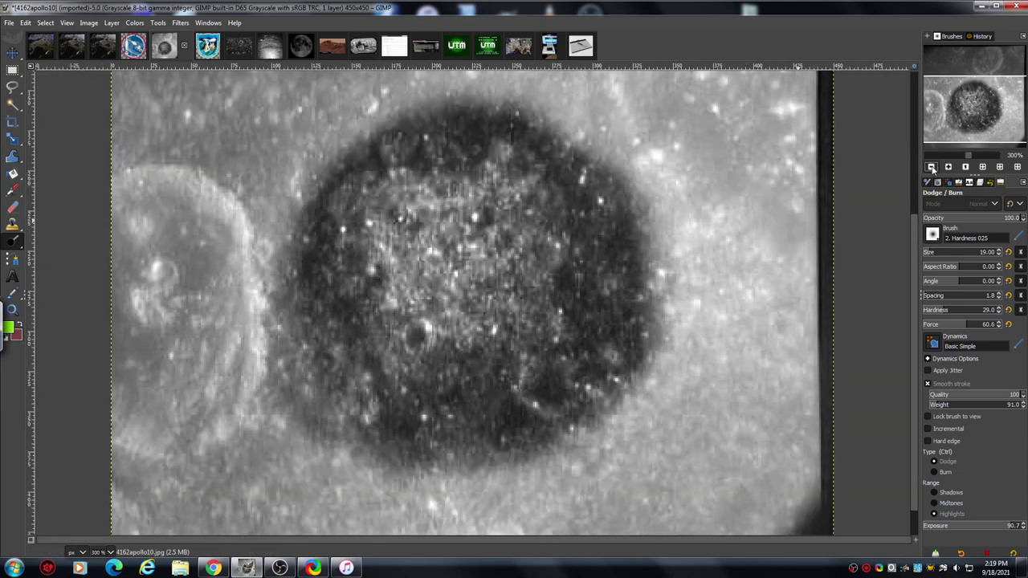
pyautogui.click(931, 166)
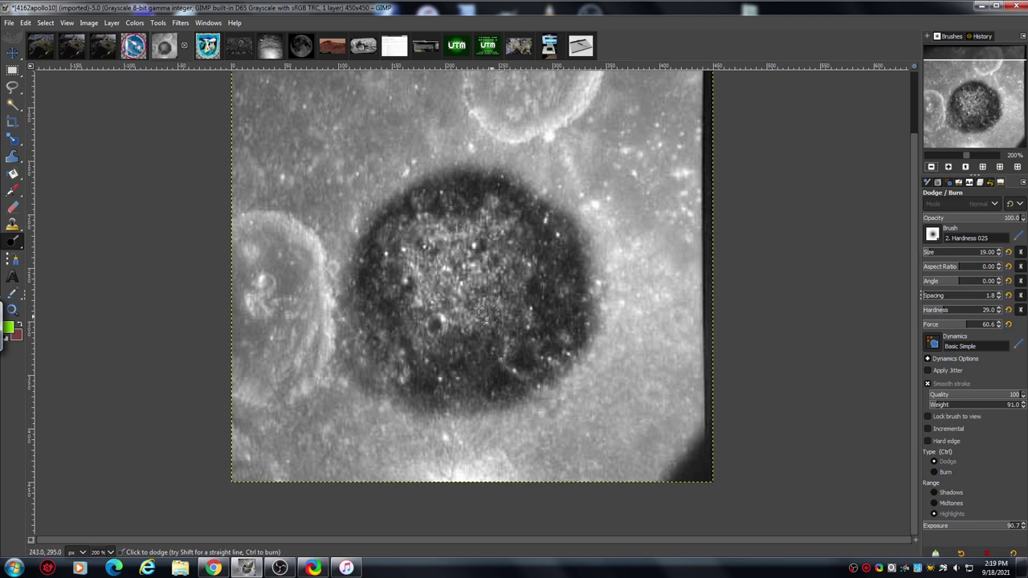
pyautogui.moveTo(474, 297)
pyautogui.mouseDown()
pyautogui.moveTo(457, 332)
pyautogui.moveTo(415, 321)
pyautogui.moveTo(422, 313)
pyautogui.moveTo(405, 323)
pyautogui.moveTo(410, 299)
pyautogui.moveTo(384, 277)
pyautogui.moveTo(398, 263)
pyautogui.moveTo(388, 280)
pyautogui.moveTo(367, 258)
pyautogui.moveTo(394, 243)
pyautogui.moveTo(379, 246)
pyautogui.moveTo(407, 208)
pyautogui.moveTo(392, 241)
pyautogui.moveTo(386, 228)
pyautogui.moveTo(364, 260)
pyautogui.moveTo(383, 307)
pyautogui.moveTo(402, 319)
pyautogui.moveTo(385, 293)
pyautogui.moveTo(367, 297)
pyautogui.moveTo(364, 273)
pyautogui.moveTo(373, 307)
pyautogui.moveTo(399, 294)
pyautogui.moveTo(420, 335)
pyautogui.moveTo(384, 316)
pyautogui.moveTo(376, 322)
pyautogui.moveTo(438, 365)
pyautogui.moveTo(455, 341)
pyautogui.moveTo(476, 354)
pyautogui.moveTo(460, 345)
pyautogui.moveTo(486, 341)
pyautogui.moveTo(476, 335)
pyautogui.moveTo(485, 353)
pyautogui.moveTo(500, 315)
pyautogui.moveTo(481, 299)
pyautogui.moveTo(498, 317)
pyautogui.moveTo(516, 298)
pyautogui.moveTo(509, 281)
pyautogui.moveTo(492, 277)
pyautogui.moveTo(502, 263)
pyautogui.moveTo(484, 247)
pyautogui.moveTo(484, 225)
pyautogui.moveTo(408, 247)
pyautogui.mouseUp()
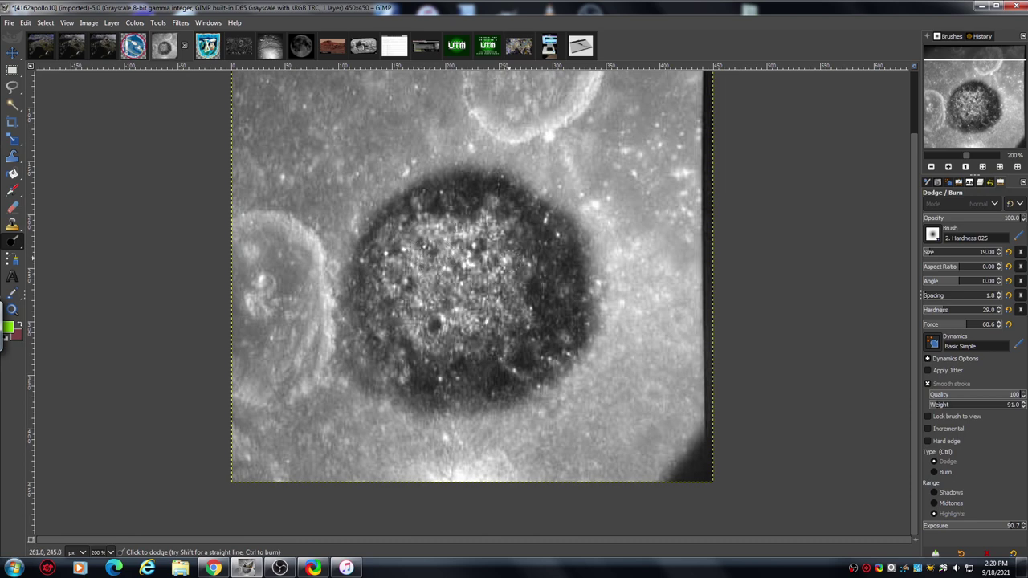
pyautogui.moveTo(476, 340)
pyautogui.mouseDown()
pyautogui.moveTo(450, 342)
pyautogui.moveTo(439, 299)
pyautogui.moveTo(384, 277)
pyautogui.moveTo(385, 233)
pyautogui.moveTo(369, 247)
pyautogui.moveTo(374, 231)
pyautogui.mouseUp()
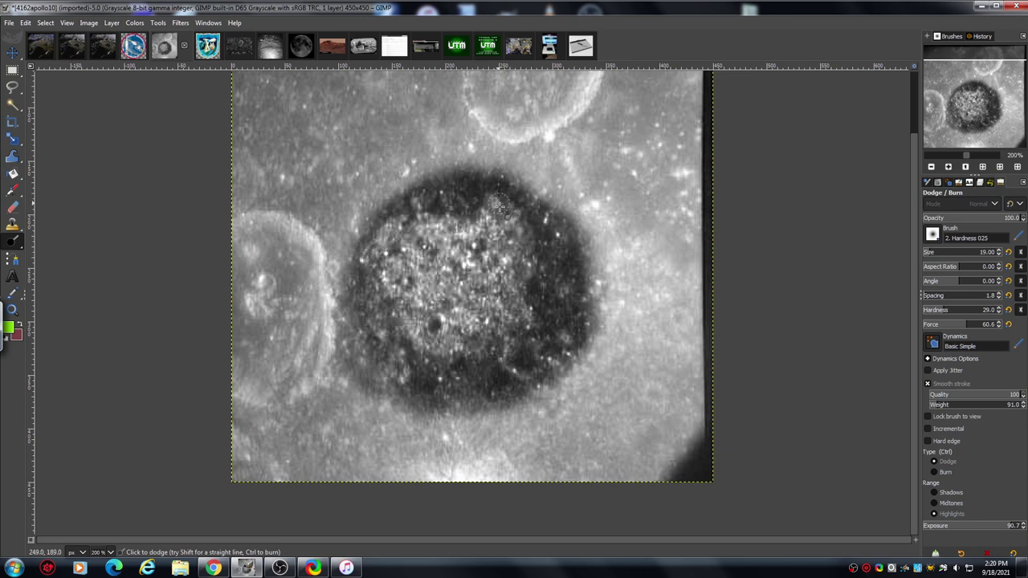
# Step: Dodge the highlights near the upper rim and in the lower part of the dark circle
pyautogui.moveTo(444, 199)
pyautogui.mouseDown()
pyautogui.moveTo(471, 204)
pyautogui.moveTo(433, 206)
pyautogui.mouseUp()
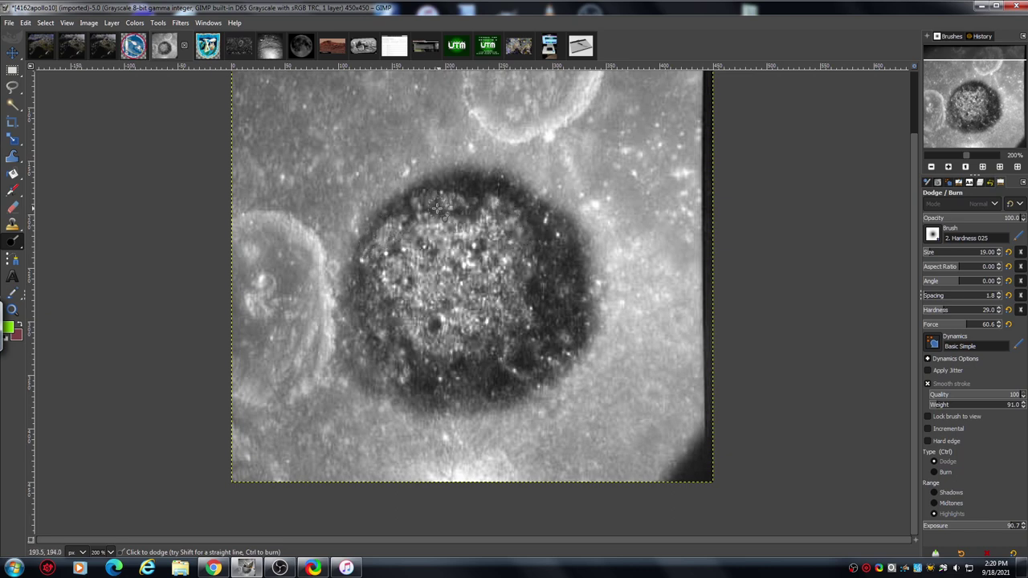
pyautogui.moveTo(544, 289)
pyautogui.mouseDown()
pyautogui.moveTo(500, 356)
pyautogui.moveTo(490, 344)
pyautogui.moveTo(451, 366)
pyautogui.moveTo(488, 334)
pyautogui.moveTo(477, 369)
pyautogui.moveTo(451, 353)
pyautogui.moveTo(422, 371)
pyautogui.moveTo(398, 360)
pyautogui.moveTo(401, 333)
pyautogui.moveTo(384, 318)
pyautogui.moveTo(367, 269)
pyautogui.moveTo(363, 322)
pyautogui.moveTo(375, 342)
pyautogui.moveTo(376, 313)
pyautogui.moveTo(438, 352)
pyautogui.moveTo(443, 381)
pyautogui.mouseUp()
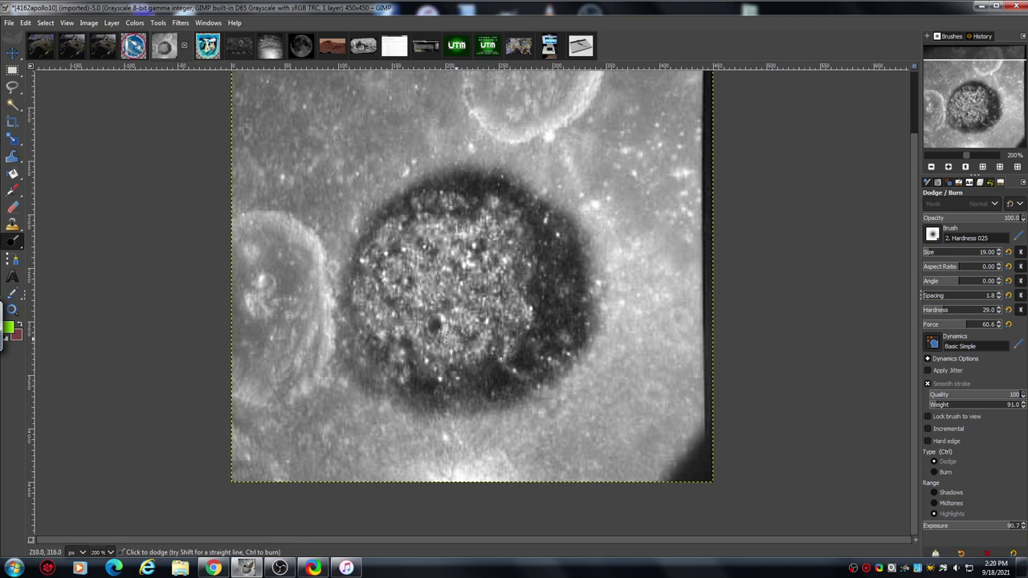
pyautogui.moveTo(460, 347)
pyautogui.mouseDown()
pyautogui.moveTo(523, 281)
pyautogui.moveTo(523, 215)
pyautogui.moveTo(438, 206)
pyautogui.moveTo(488, 203)
pyautogui.moveTo(459, 191)
pyautogui.moveTo(474, 197)
pyautogui.moveTo(477, 219)
pyautogui.moveTo(459, 220)
pyautogui.moveTo(478, 187)
pyautogui.moveTo(518, 193)
pyautogui.moveTo(526, 212)
pyautogui.moveTo(514, 199)
pyautogui.mouseUp()
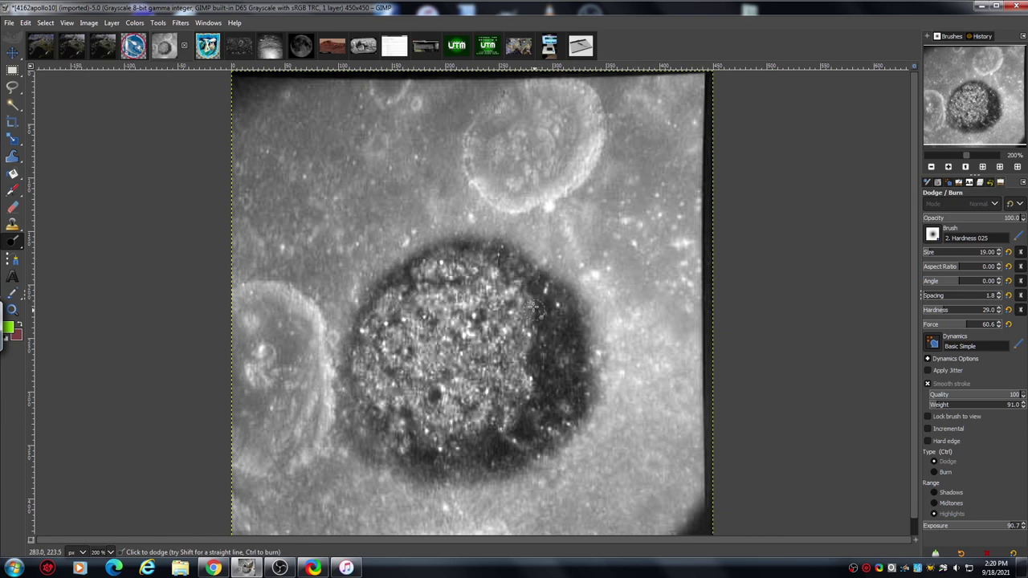
pyautogui.moveTo(533, 307)
pyautogui.mouseDown()
pyautogui.moveTo(548, 327)
pyautogui.moveTo(516, 269)
pyautogui.moveTo(510, 261)
pyautogui.mouseUp()
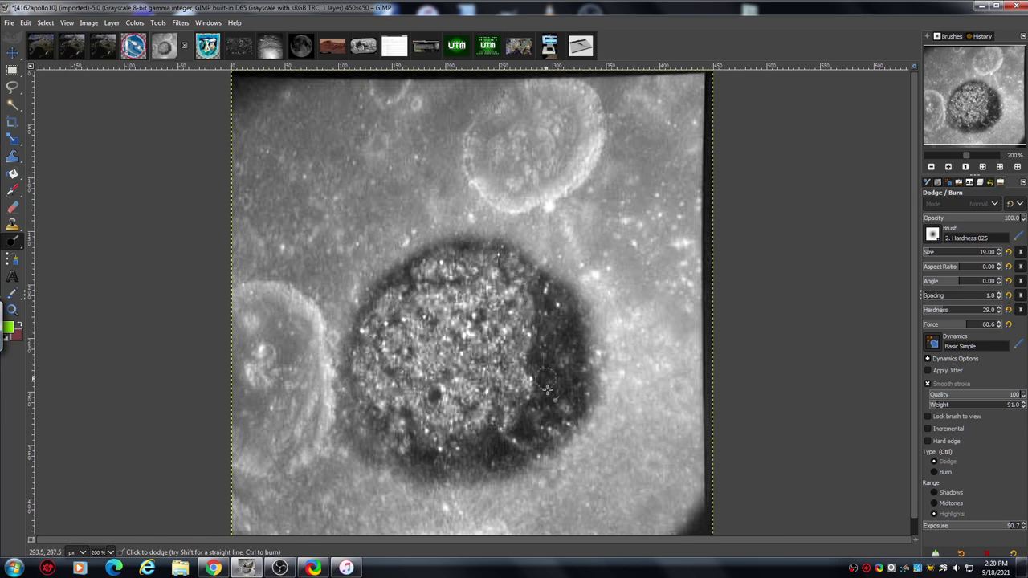
# Step: Dodge the highlights in the upper-right part of the dark circle, and touch up its middle and left edge
pyautogui.click(948, 167)
pyautogui.click(948, 167)
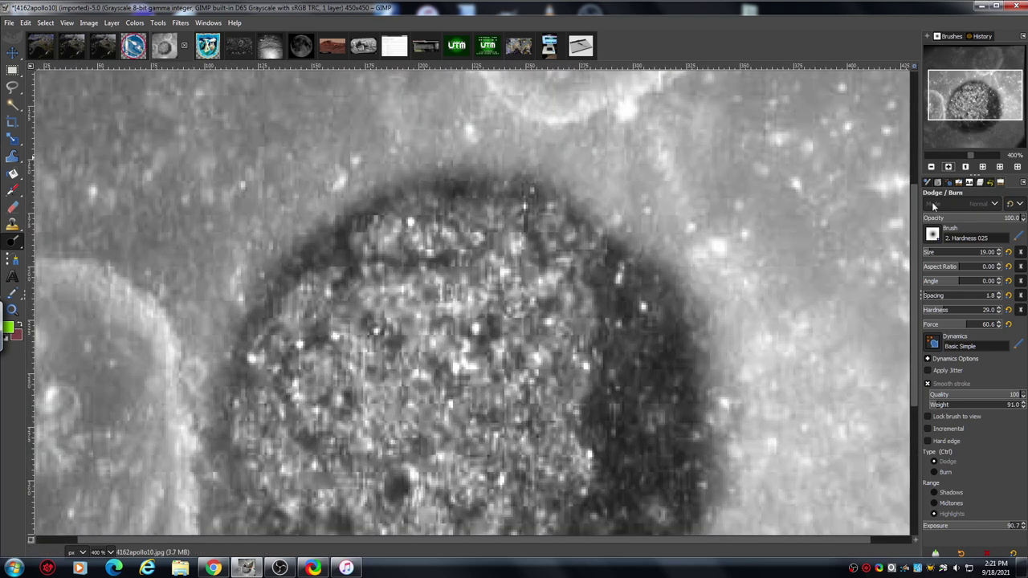
pyautogui.scroll(-5, 916, 255)
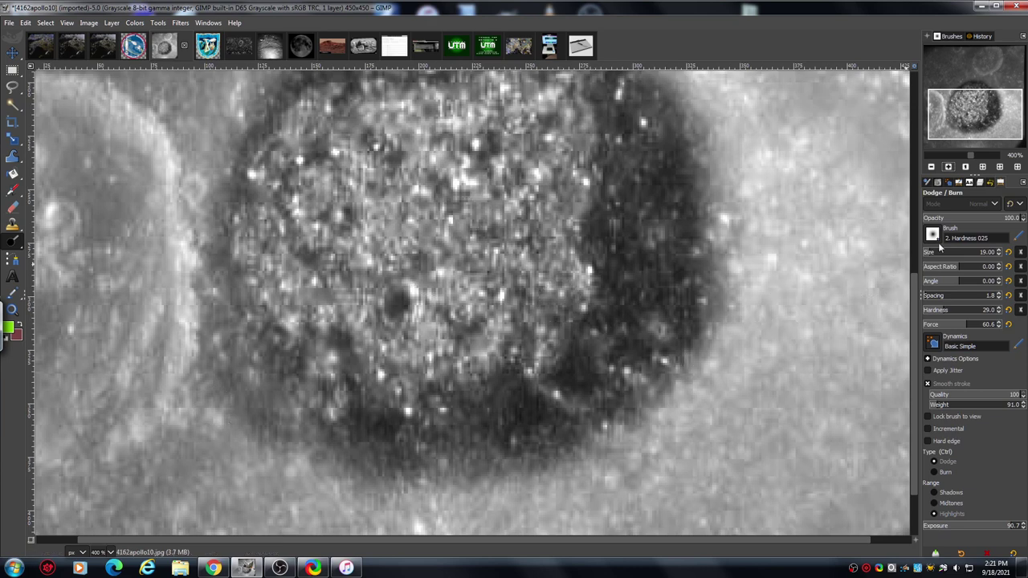
pyautogui.click(932, 167)
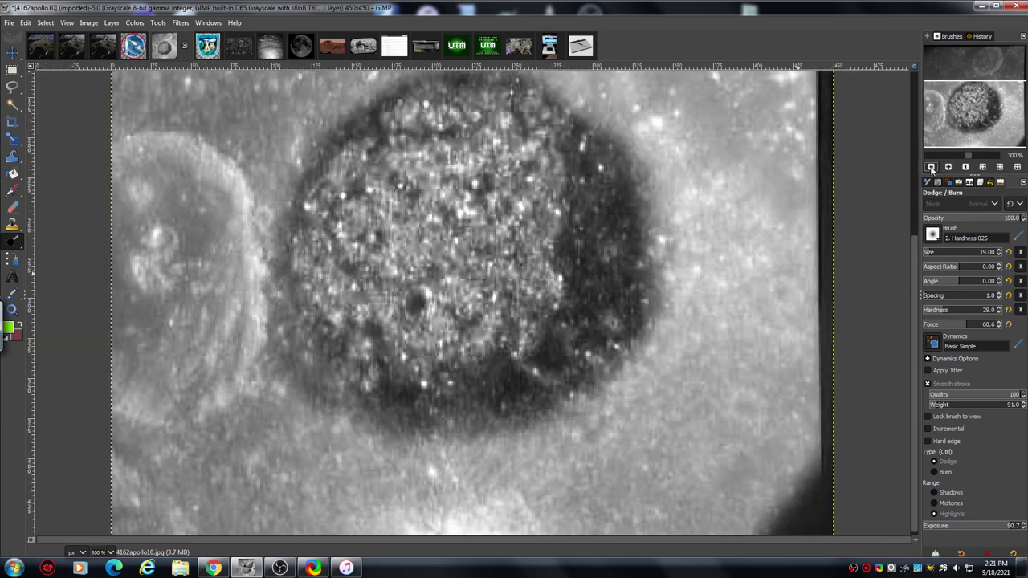
pyautogui.click(931, 167)
pyautogui.moveTo(911, 214); pyautogui.dragTo(918, 149)
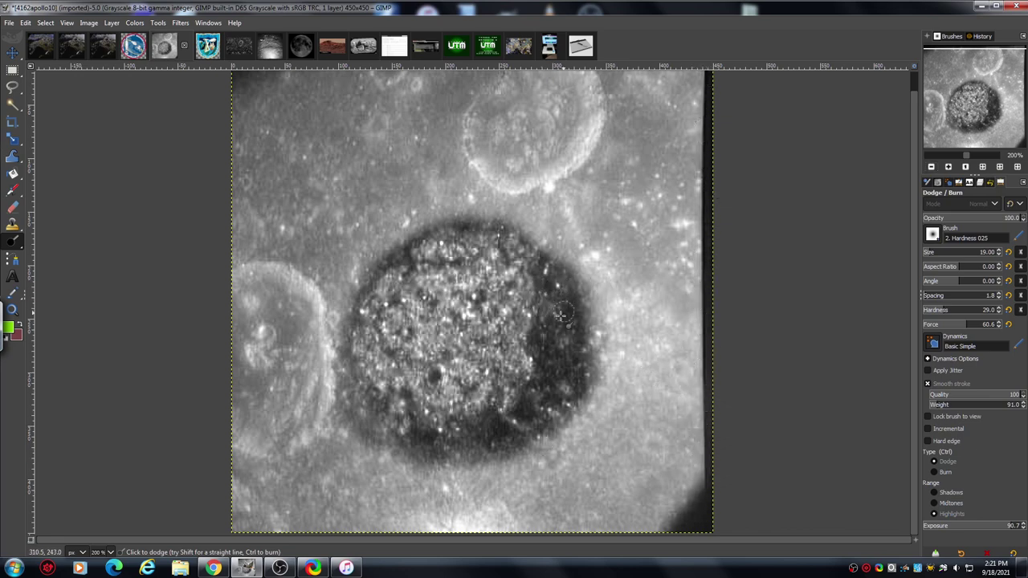
pyautogui.moveTo(544, 265); pyautogui.dragTo(545, 317)
pyautogui.moveTo(438, 348)
pyautogui.mouseDown()
pyautogui.moveTo(427, 317)
pyautogui.moveTo(403, 299)
pyautogui.moveTo(426, 284)
pyautogui.mouseUp()
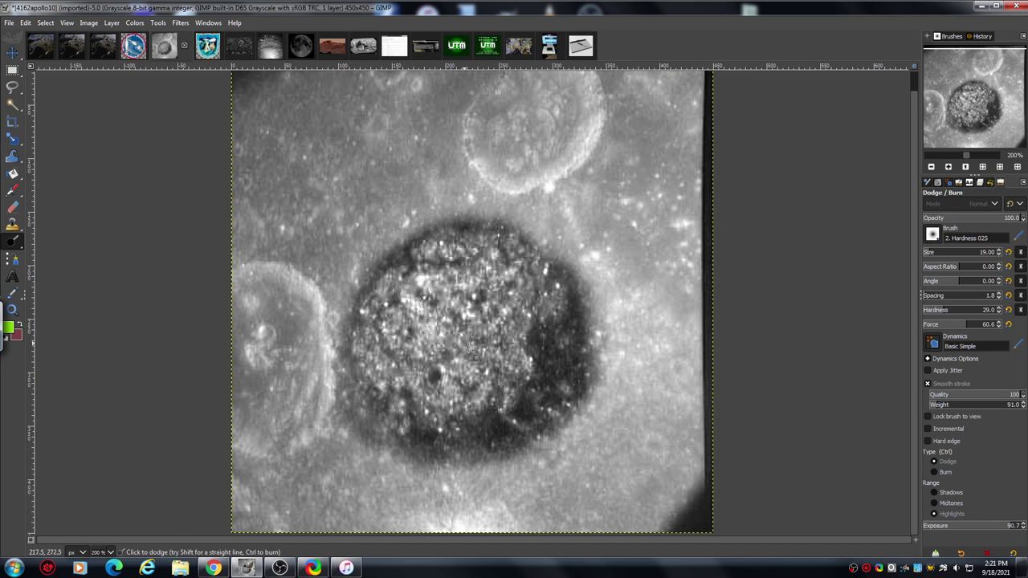
pyautogui.moveTo(472, 347); pyautogui.dragTo(479, 343)
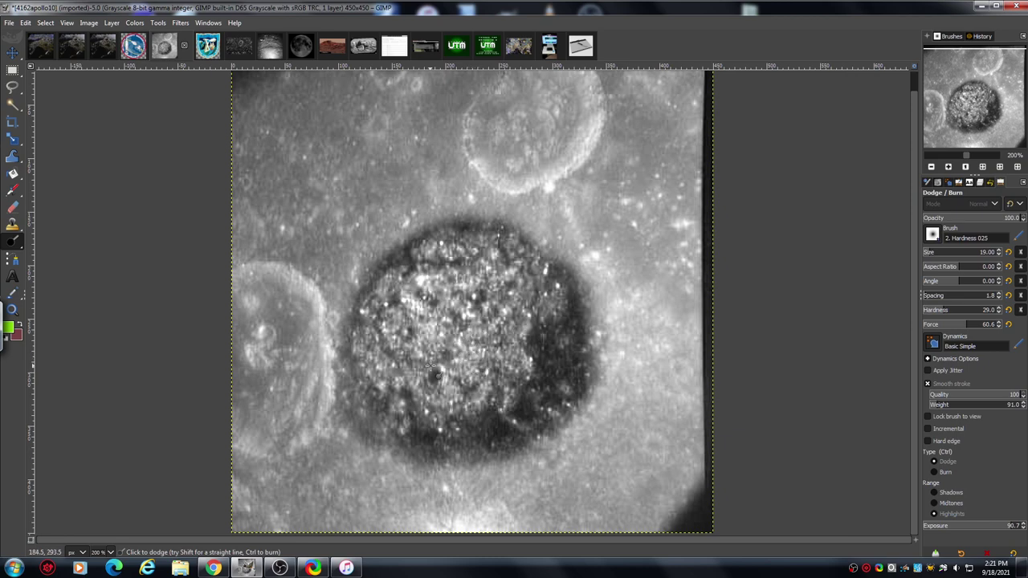
pyautogui.moveTo(429, 366); pyautogui.dragTo(416, 368)
pyautogui.moveTo(371, 297); pyautogui.dragTo(383, 277)
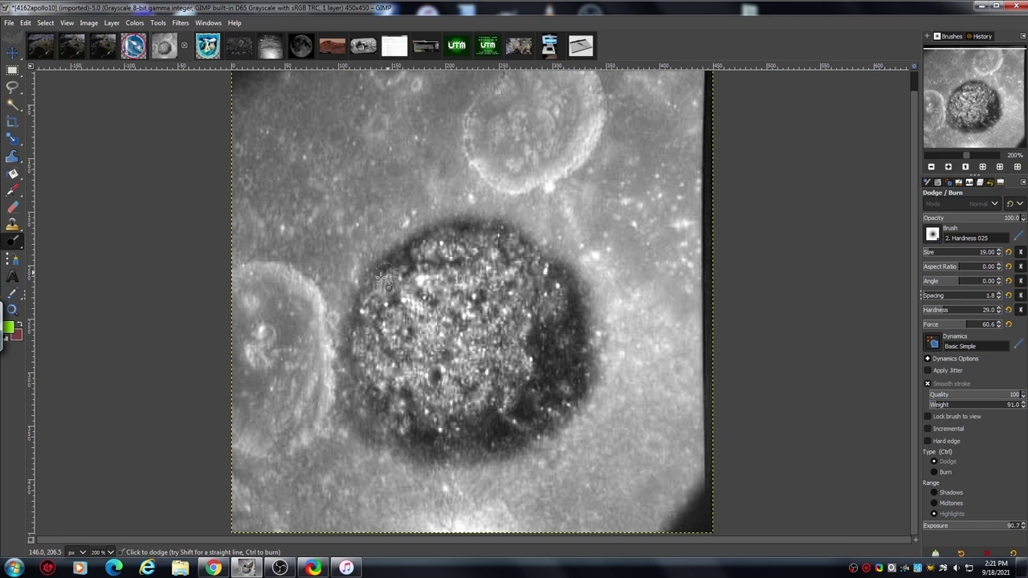
# Step: Burn the dark circle's highlights and its midtones with a size 86 brush at exposure 90.7
pyautogui.click(939, 472)
pyautogui.click(941, 503)
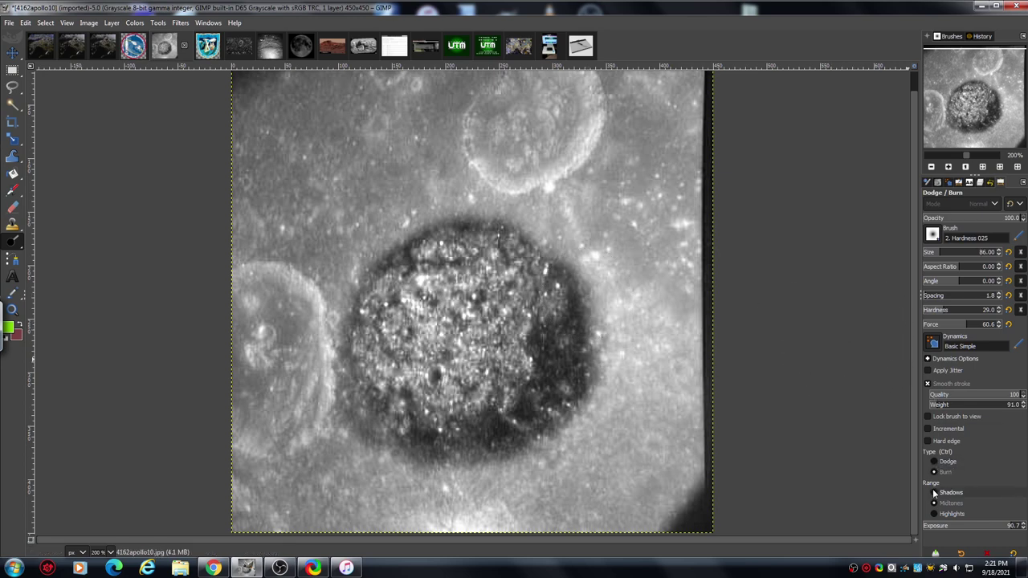
pyautogui.click(934, 514)
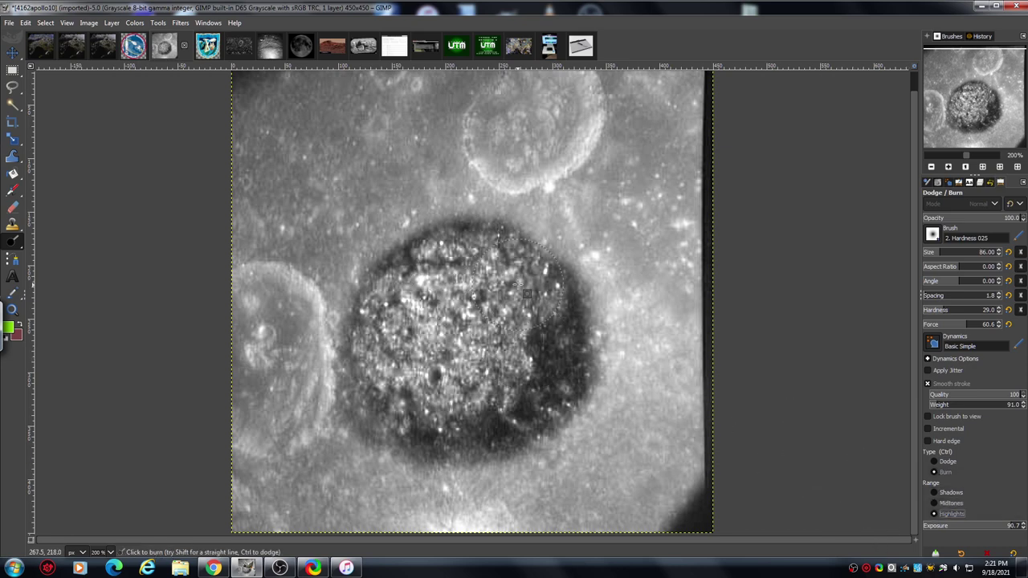
pyautogui.moveTo(527, 293)
pyautogui.mouseDown()
pyautogui.moveTo(460, 264)
pyautogui.moveTo(422, 283)
pyautogui.moveTo(391, 351)
pyautogui.moveTo(503, 366)
pyautogui.mouseUp()
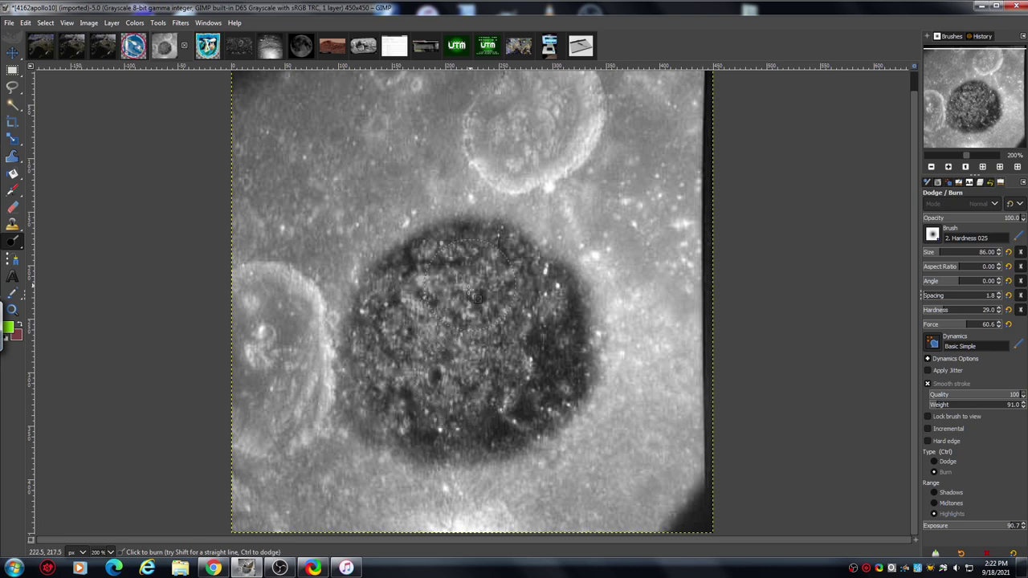
pyautogui.click(934, 503)
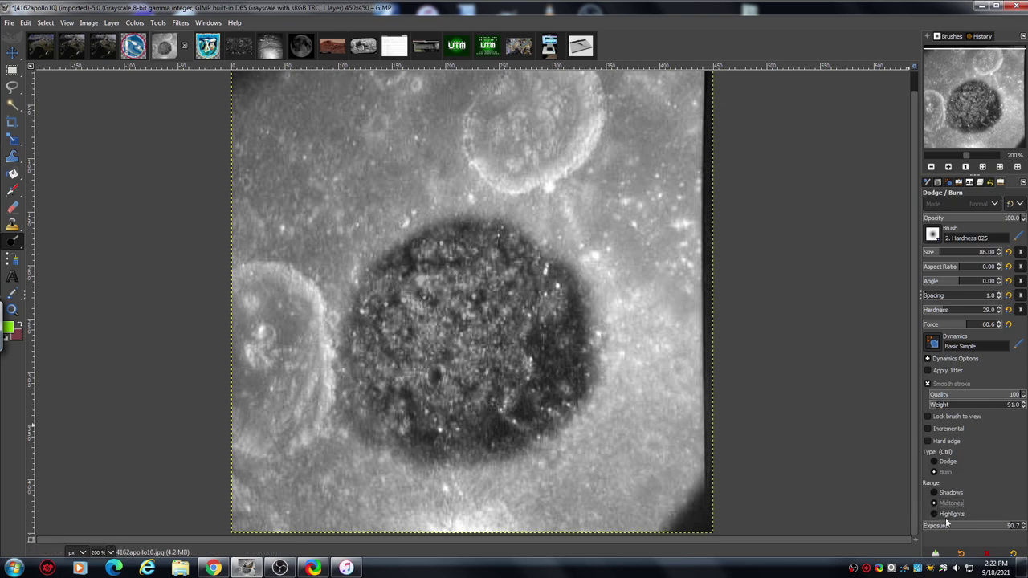
pyautogui.moveTo(464, 263)
pyautogui.mouseDown()
pyautogui.moveTo(487, 281)
pyautogui.moveTo(483, 269)
pyautogui.moveTo(451, 273)
pyautogui.moveTo(422, 285)
pyautogui.moveTo(406, 311)
pyautogui.moveTo(406, 355)
pyautogui.moveTo(447, 382)
pyautogui.moveTo(493, 338)
pyautogui.moveTo(448, 320)
pyautogui.moveTo(442, 370)
pyautogui.moveTo(458, 332)
pyautogui.moveTo(451, 303)
pyautogui.moveTo(441, 304)
pyautogui.moveTo(454, 388)
pyautogui.moveTo(408, 356)
pyautogui.moveTo(463, 307)
pyautogui.moveTo(515, 320)
pyautogui.moveTo(493, 276)
pyautogui.moveTo(423, 294)
pyautogui.moveTo(390, 344)
pyautogui.moveTo(456, 399)
pyautogui.moveTo(502, 327)
pyautogui.moveTo(491, 309)
pyautogui.moveTo(456, 310)
pyautogui.moveTo(420, 332)
pyautogui.moveTo(425, 370)
pyautogui.moveTo(482, 353)
pyautogui.moveTo(504, 293)
pyautogui.moveTo(451, 284)
pyautogui.moveTo(440, 392)
pyautogui.moveTo(457, 470)
pyautogui.moveTo(501, 474)
pyautogui.moveTo(568, 402)
pyautogui.mouseUp()
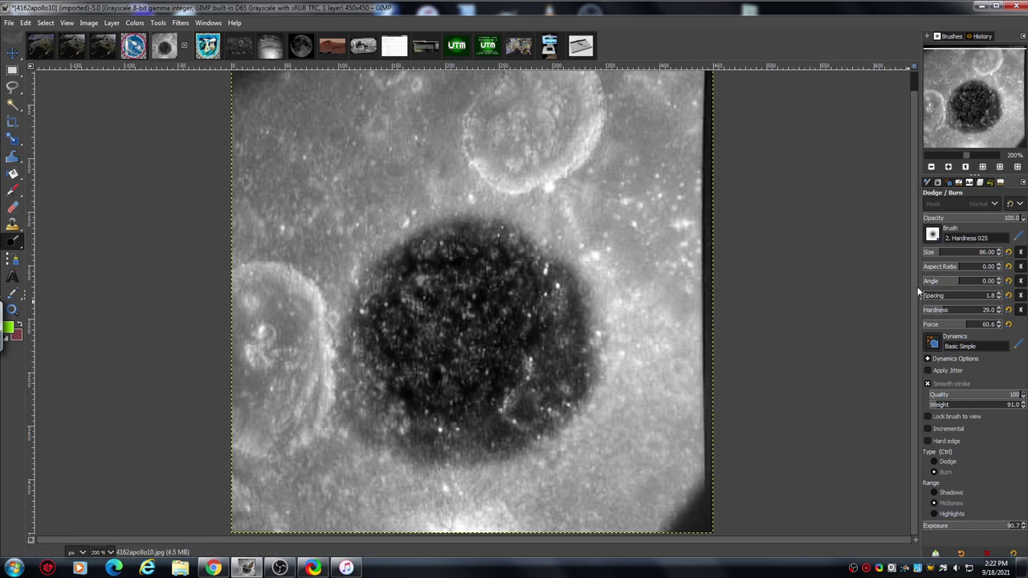
# Step: Dodge the highlights in the upper-left and middle of the dark circle with a size 9 brush at exposure 83.5
pyautogui.click(936, 462)
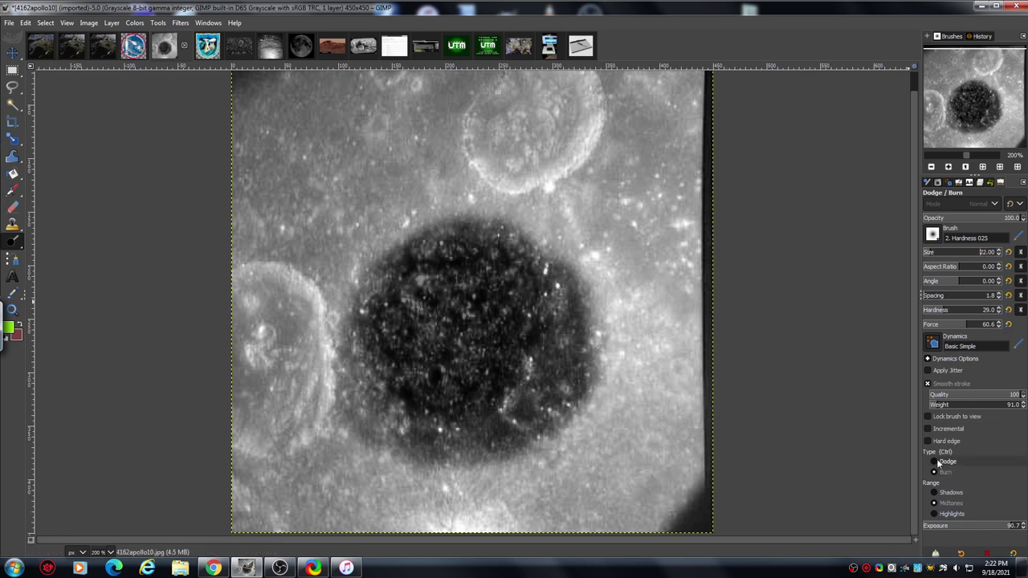
pyautogui.click(934, 515)
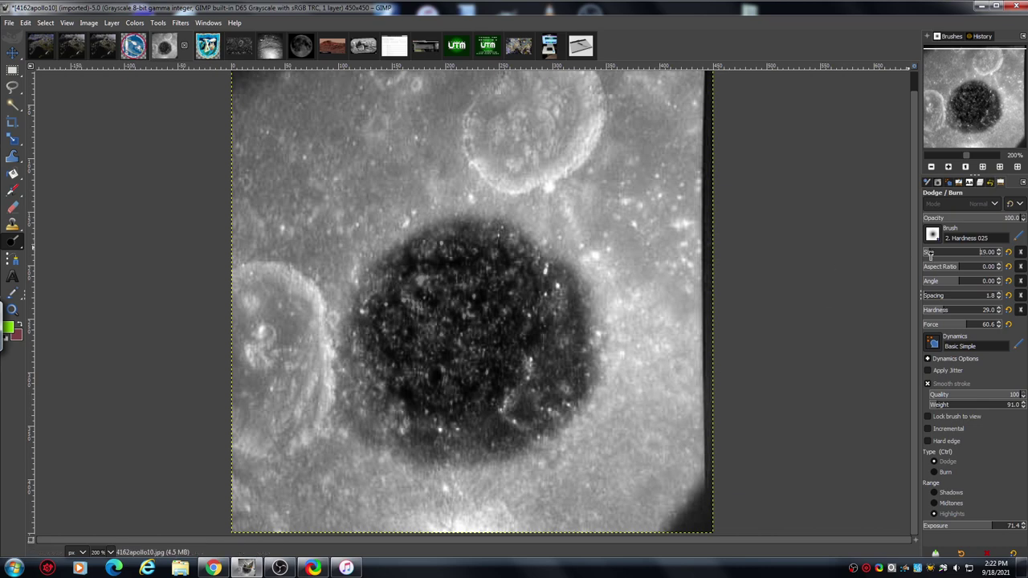
pyautogui.click(947, 167)
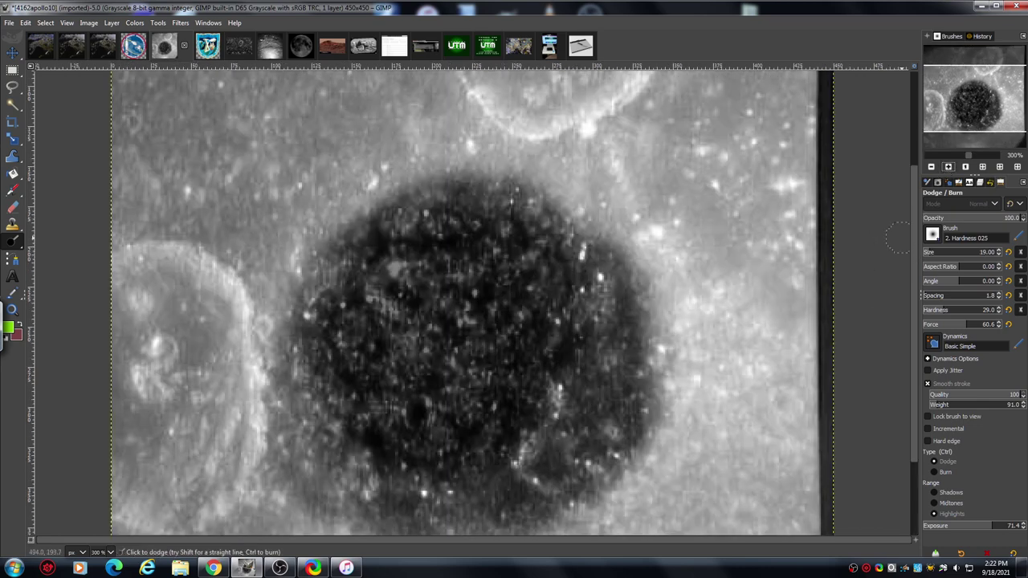
pyautogui.scroll(-2, 905, 266)
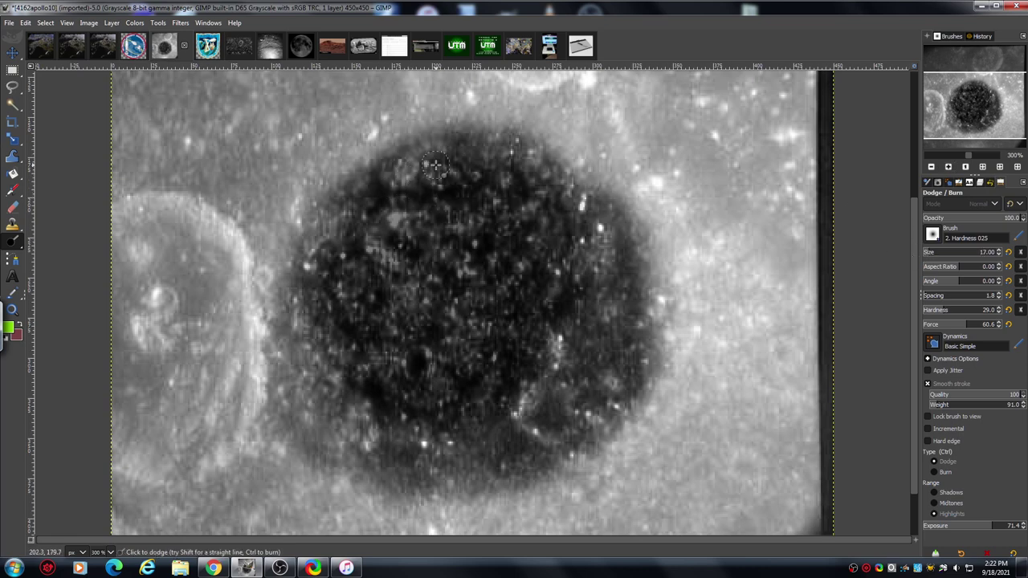
pyautogui.click(994, 524)
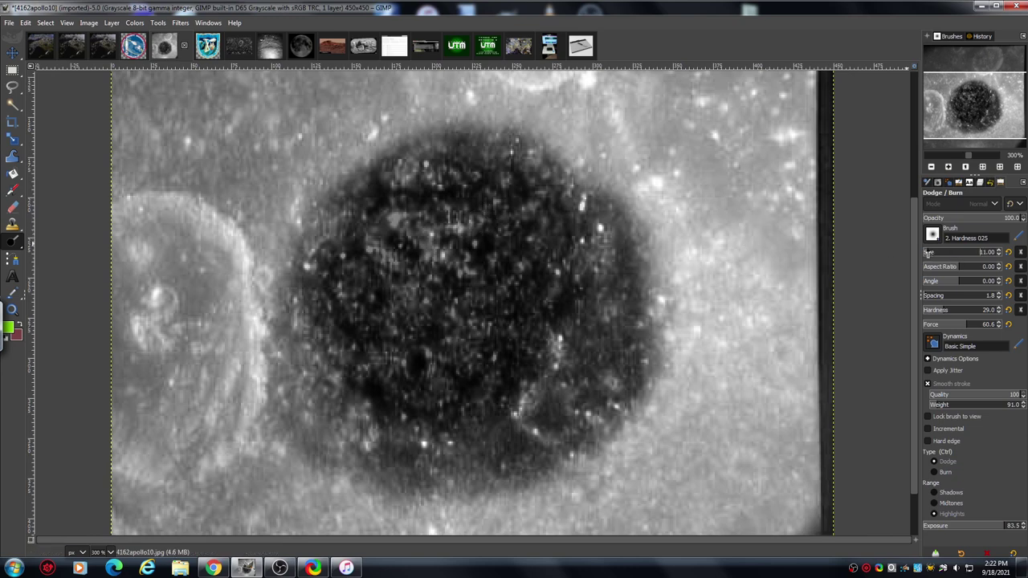
pyautogui.scroll(-2, 928, 252)
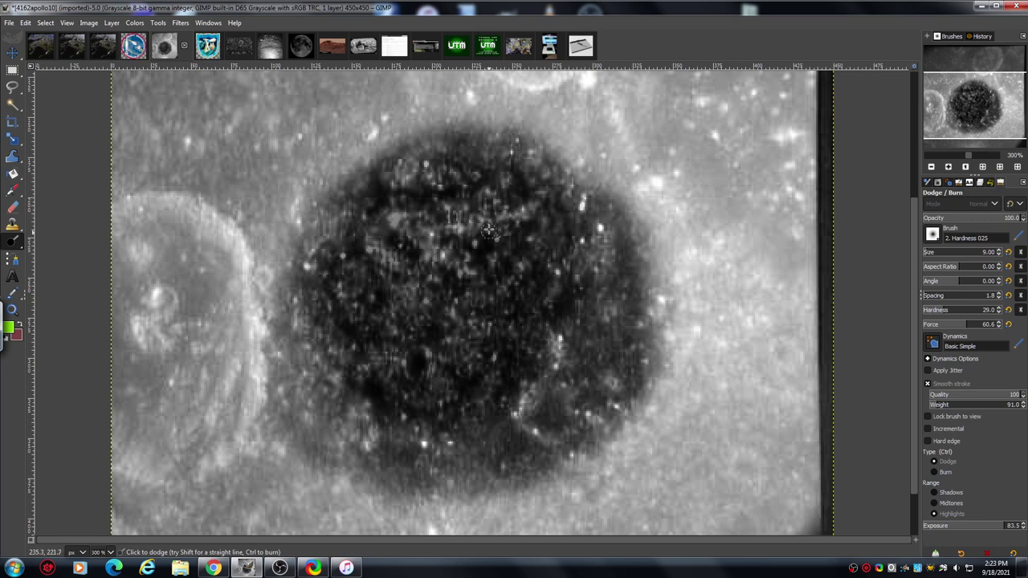
pyautogui.moveTo(466, 259)
pyautogui.mouseDown()
pyautogui.moveTo(445, 277)
pyautogui.moveTo(424, 262)
pyautogui.moveTo(412, 283)
pyautogui.moveTo(402, 252)
pyautogui.moveTo(383, 253)
pyautogui.moveTo(371, 240)
pyautogui.moveTo(375, 217)
pyautogui.moveTo(395, 197)
pyautogui.moveTo(382, 207)
pyautogui.moveTo(410, 201)
pyautogui.mouseUp()
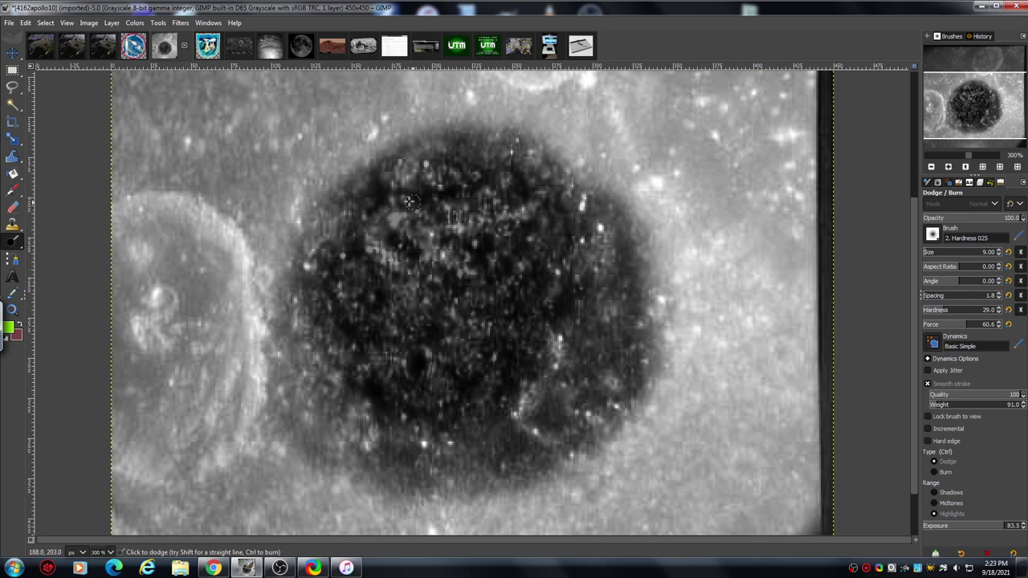
pyautogui.moveTo(433, 308)
pyautogui.mouseDown()
pyautogui.moveTo(412, 284)
pyautogui.moveTo(404, 302)
pyautogui.moveTo(372, 295)
pyautogui.moveTo(421, 304)
pyautogui.moveTo(423, 326)
pyautogui.moveTo(424, 306)
pyautogui.moveTo(412, 320)
pyautogui.moveTo(435, 335)
pyautogui.moveTo(425, 330)
pyautogui.moveTo(430, 309)
pyautogui.moveTo(447, 331)
pyautogui.moveTo(432, 293)
pyautogui.moveTo(448, 310)
pyautogui.moveTo(427, 285)
pyautogui.moveTo(437, 292)
pyautogui.moveTo(447, 280)
pyautogui.moveTo(440, 271)
pyautogui.moveTo(468, 272)
pyautogui.moveTo(459, 239)
pyautogui.moveTo(480, 216)
pyautogui.moveTo(535, 211)
pyautogui.moveTo(552, 220)
pyautogui.moveTo(488, 253)
pyautogui.moveTo(480, 307)
pyautogui.moveTo(465, 301)
pyautogui.moveTo(401, 359)
pyautogui.moveTo(393, 346)
pyautogui.moveTo(368, 359)
pyautogui.moveTo(373, 325)
pyautogui.moveTo(379, 367)
pyautogui.moveTo(363, 303)
pyautogui.moveTo(376, 313)
pyautogui.moveTo(365, 304)
pyautogui.moveTo(374, 315)
pyautogui.moveTo(356, 338)
pyautogui.moveTo(378, 307)
pyautogui.moveTo(368, 277)
pyautogui.moveTo(351, 283)
pyautogui.moveTo(358, 249)
pyautogui.moveTo(367, 299)
pyautogui.moveTo(354, 237)
pyautogui.moveTo(335, 245)
pyautogui.moveTo(363, 233)
pyautogui.moveTo(346, 222)
pyautogui.moveTo(354, 234)
pyautogui.moveTo(328, 248)
pyautogui.moveTo(346, 250)
pyautogui.moveTo(356, 217)
pyautogui.moveTo(328, 245)
pyautogui.moveTo(361, 241)
pyautogui.moveTo(370, 210)
pyautogui.moveTo(423, 202)
pyautogui.moveTo(421, 189)
pyautogui.moveTo(470, 161)
pyautogui.mouseUp()
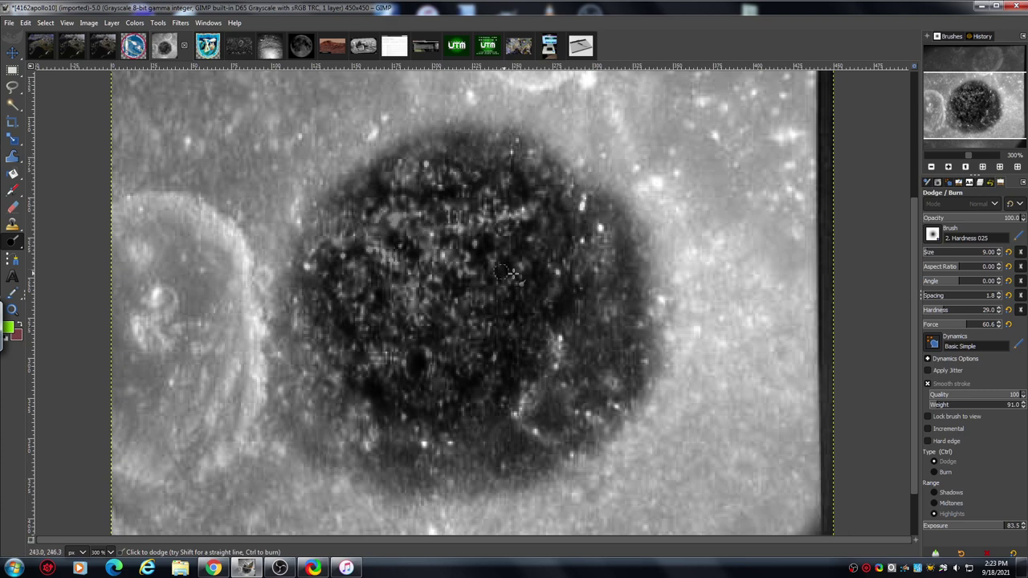
pyautogui.moveTo(509, 275)
pyautogui.mouseDown()
pyautogui.moveTo(481, 260)
pyautogui.moveTo(462, 313)
pyautogui.moveTo(522, 281)
pyautogui.moveTo(526, 289)
pyautogui.moveTo(487, 312)
pyautogui.moveTo(489, 342)
pyautogui.moveTo(514, 342)
pyautogui.moveTo(480, 327)
pyautogui.moveTo(459, 348)
pyautogui.mouseUp()
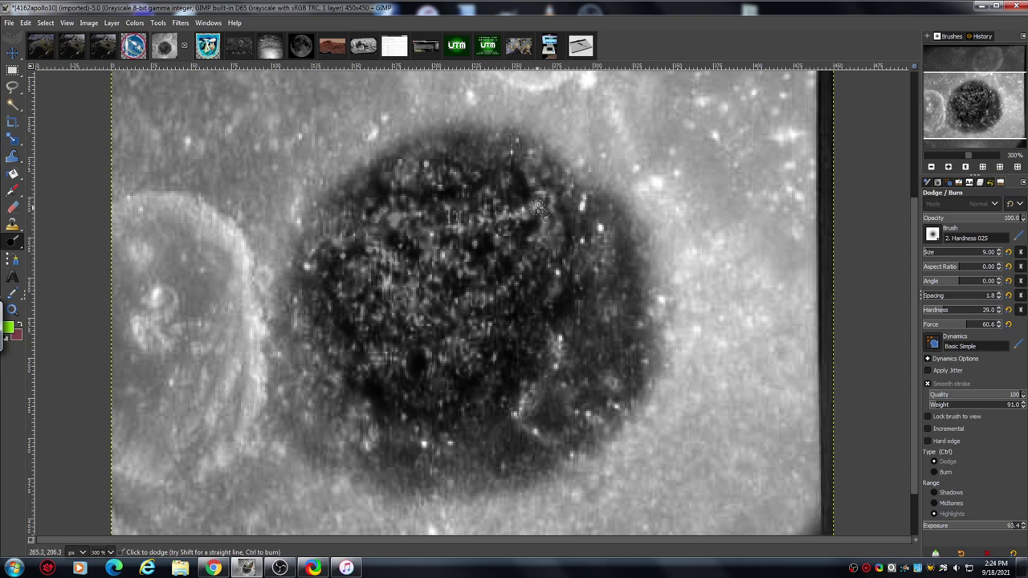
# Step: Dodge fine highlights in the upper-right part of the dark circle at exposure 93.4
pyautogui.moveTo(521, 169)
pyautogui.mouseDown()
pyautogui.moveTo(548, 211)
pyautogui.moveTo(551, 256)
pyautogui.moveTo(538, 271)
pyautogui.mouseUp()
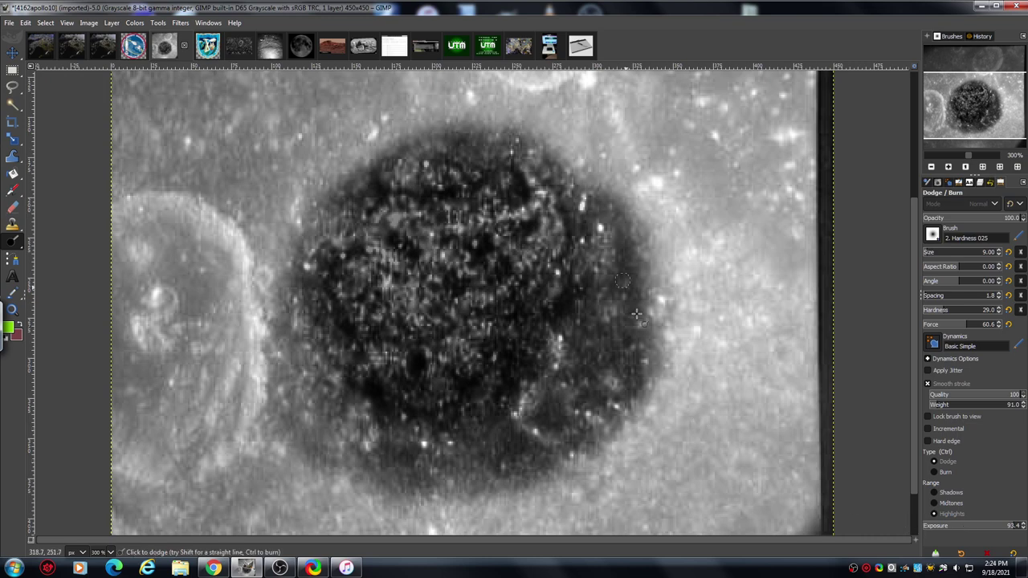
pyautogui.moveTo(554, 223)
pyautogui.mouseDown()
pyautogui.moveTo(544, 238)
pyautogui.moveTo(546, 190)
pyautogui.moveTo(521, 159)
pyautogui.moveTo(546, 220)
pyautogui.mouseUp()
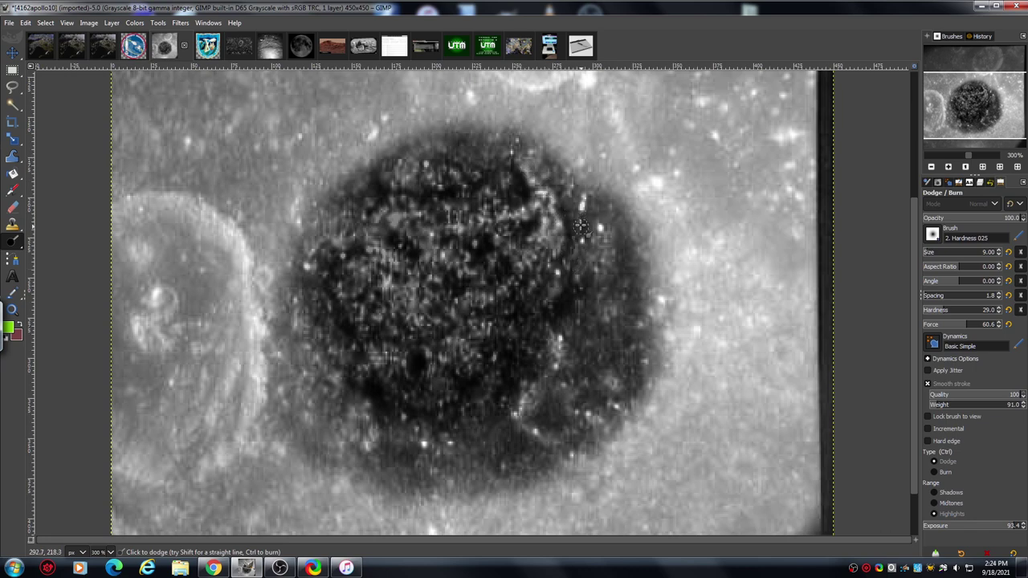
pyautogui.moveTo(516, 237)
pyautogui.mouseDown()
pyautogui.moveTo(493, 246)
pyautogui.moveTo(504, 238)
pyautogui.moveTo(493, 245)
pyautogui.moveTo(495, 186)
pyautogui.mouseUp()
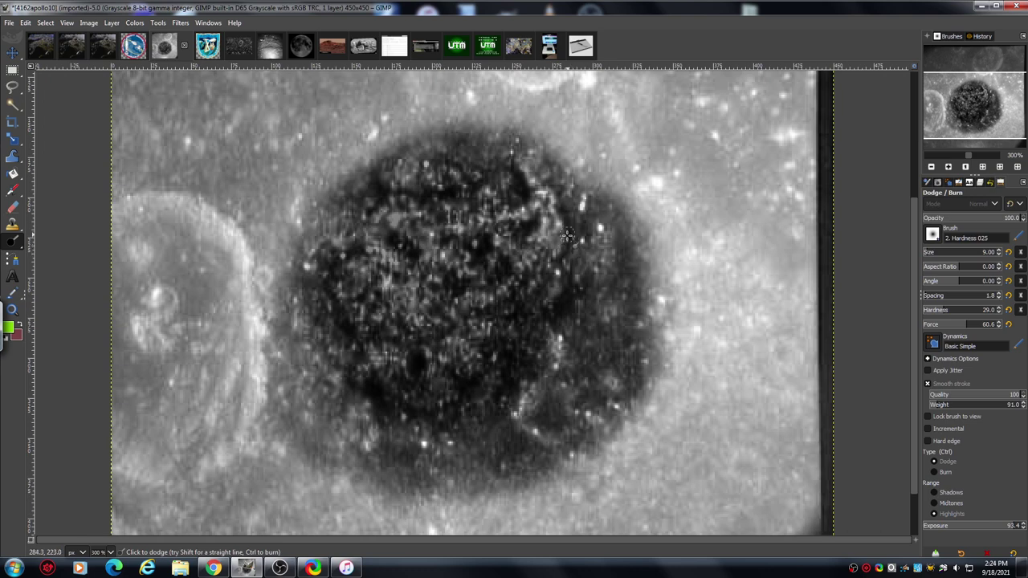
pyautogui.moveTo(566, 177)
pyautogui.mouseDown()
pyautogui.moveTo(576, 242)
pyautogui.moveTo(562, 190)
pyautogui.moveTo(572, 237)
pyautogui.moveTo(566, 193)
pyautogui.moveTo(575, 231)
pyautogui.moveTo(566, 207)
pyautogui.moveTo(584, 215)
pyautogui.moveTo(588, 235)
pyautogui.moveTo(533, 232)
pyautogui.mouseUp()
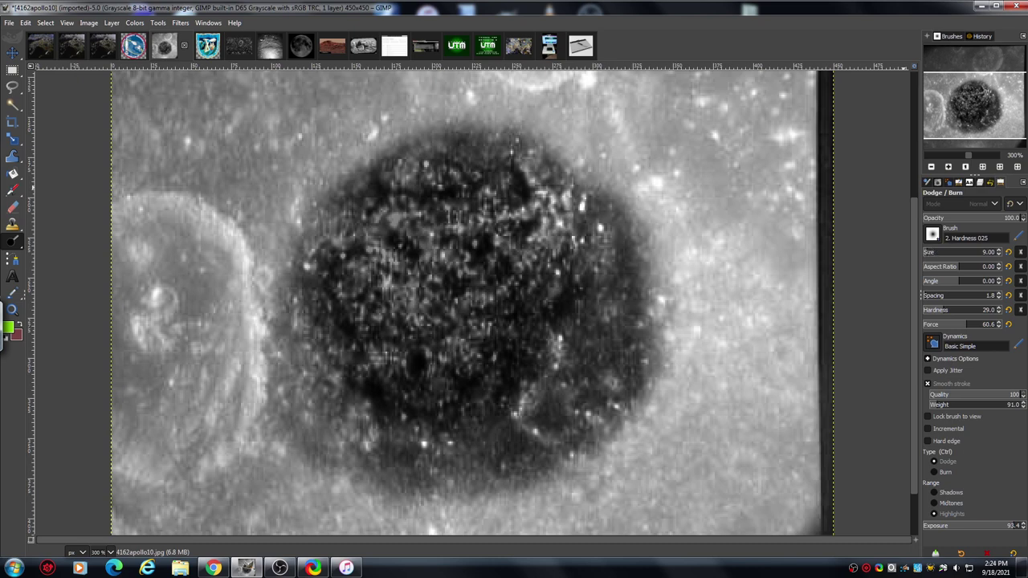
# Step: Burn the midtones in the upper-right part of the dark circle with a size 9 brush at exposure 93.4
pyautogui.click(948, 167)
pyautogui.moveTo(913, 263); pyautogui.dragTo(899, 228)
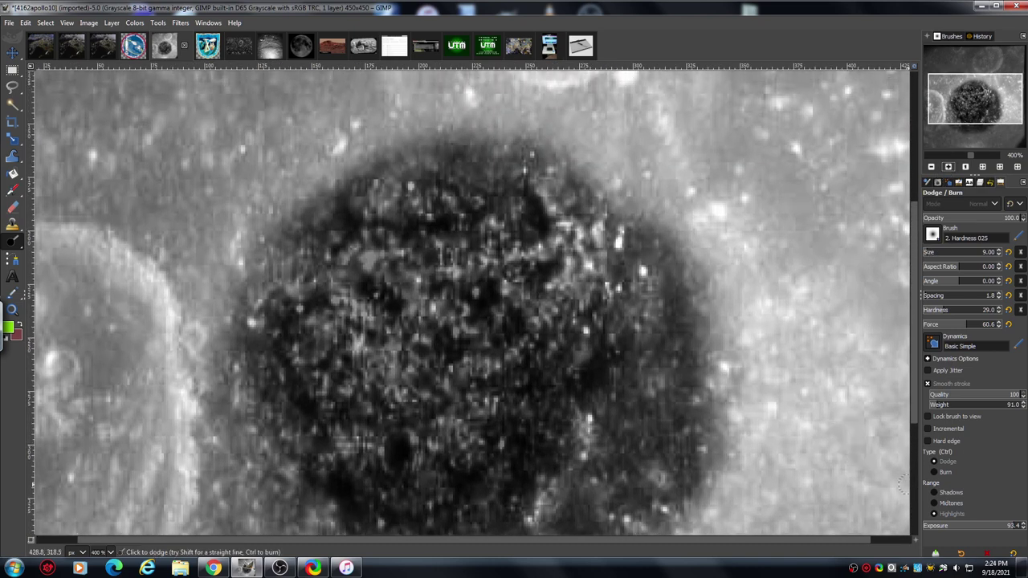
pyautogui.click(948, 503)
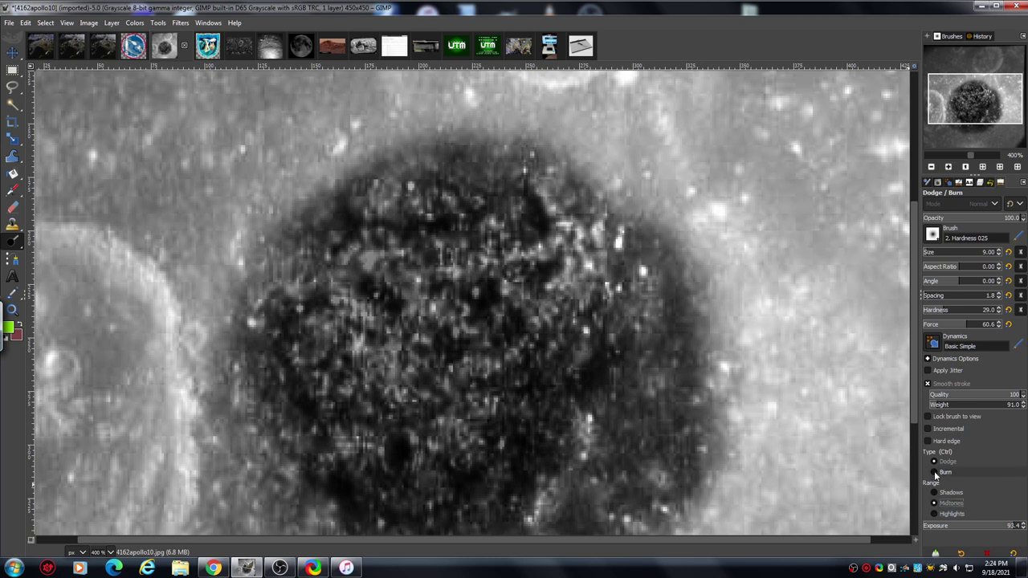
pyautogui.click(935, 473)
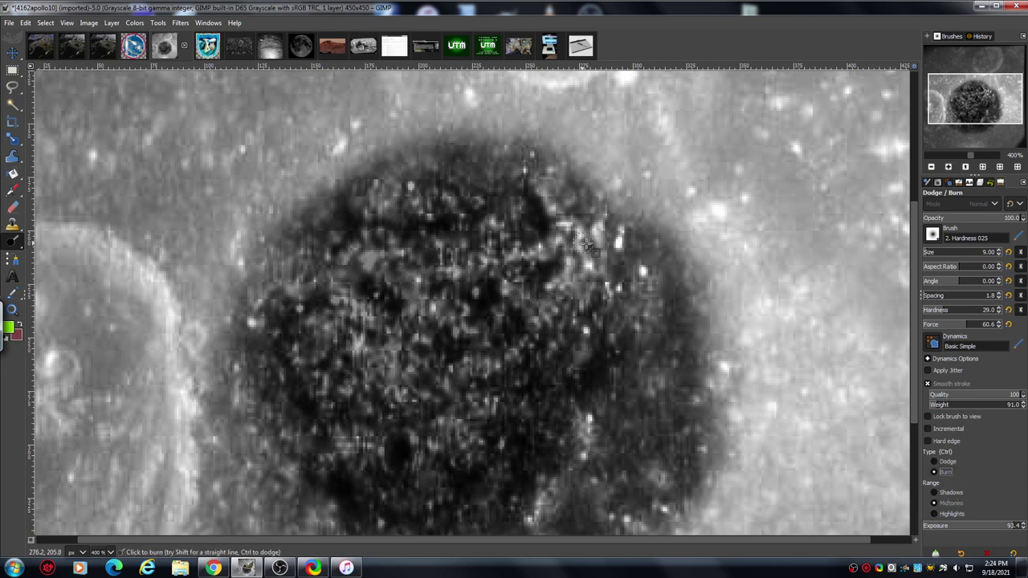
pyautogui.moveTo(589, 267)
pyautogui.mouseDown()
pyautogui.moveTo(569, 232)
pyautogui.moveTo(550, 232)
pyautogui.moveTo(553, 186)
pyautogui.moveTo(578, 256)
pyautogui.moveTo(586, 243)
pyautogui.moveTo(593, 257)
pyautogui.moveTo(598, 230)
pyautogui.moveTo(596, 263)
pyautogui.moveTo(581, 229)
pyautogui.moveTo(586, 276)
pyautogui.moveTo(558, 277)
pyautogui.moveTo(592, 283)
pyautogui.moveTo(562, 271)
pyautogui.moveTo(570, 204)
pyautogui.moveTo(548, 181)
pyautogui.moveTo(574, 183)
pyautogui.moveTo(582, 283)
pyautogui.moveTo(552, 282)
pyautogui.moveTo(576, 293)
pyautogui.moveTo(577, 266)
pyautogui.moveTo(569, 209)
pyautogui.moveTo(545, 187)
pyautogui.moveTo(571, 287)
pyautogui.moveTo(597, 273)
pyautogui.moveTo(598, 243)
pyautogui.moveTo(549, 172)
pyautogui.moveTo(560, 171)
pyautogui.moveTo(567, 195)
pyautogui.moveTo(536, 153)
pyautogui.moveTo(583, 216)
pyautogui.moveTo(601, 264)
pyautogui.moveTo(586, 307)
pyautogui.moveTo(577, 306)
pyautogui.moveTo(587, 281)
pyautogui.mouseUp()
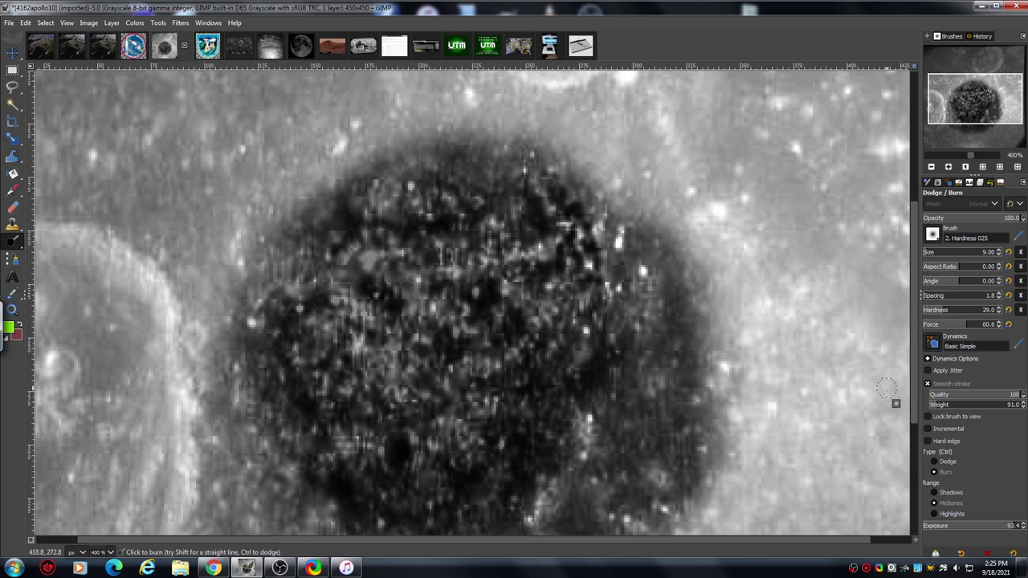
# Step: Dodge the highlights across the top and middle of the dark circle with the size 9 brush at exposure 93.4
pyautogui.click(933, 515)
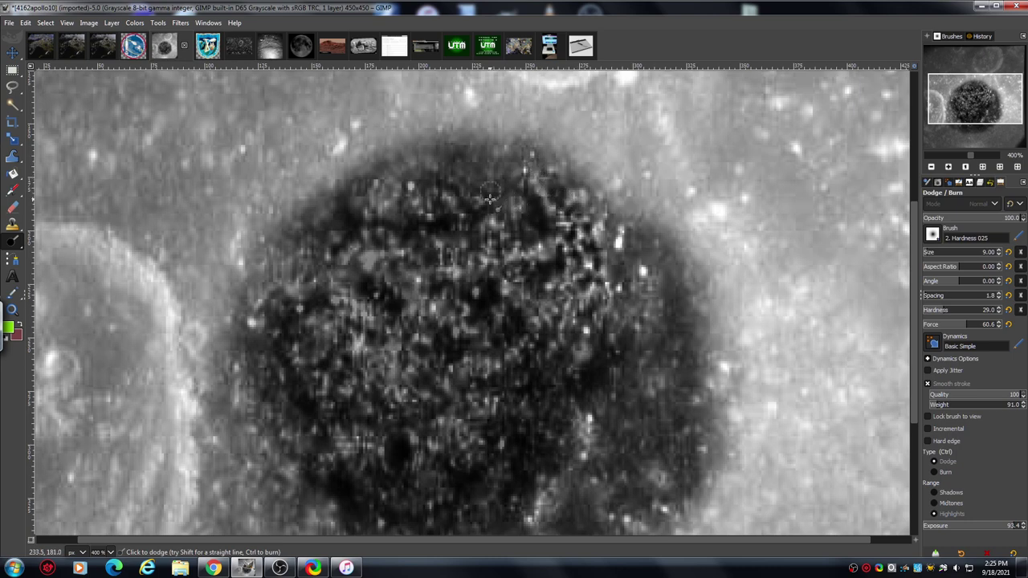
pyautogui.moveTo(470, 185)
pyautogui.mouseDown()
pyautogui.moveTo(445, 169)
pyautogui.moveTo(474, 173)
pyautogui.moveTo(460, 168)
pyautogui.moveTo(477, 191)
pyautogui.moveTo(497, 188)
pyautogui.moveTo(489, 172)
pyautogui.moveTo(521, 165)
pyautogui.moveTo(500, 164)
pyautogui.moveTo(491, 188)
pyautogui.moveTo(507, 203)
pyautogui.moveTo(489, 196)
pyautogui.moveTo(513, 207)
pyautogui.moveTo(431, 217)
pyautogui.moveTo(398, 227)
pyautogui.mouseUp()
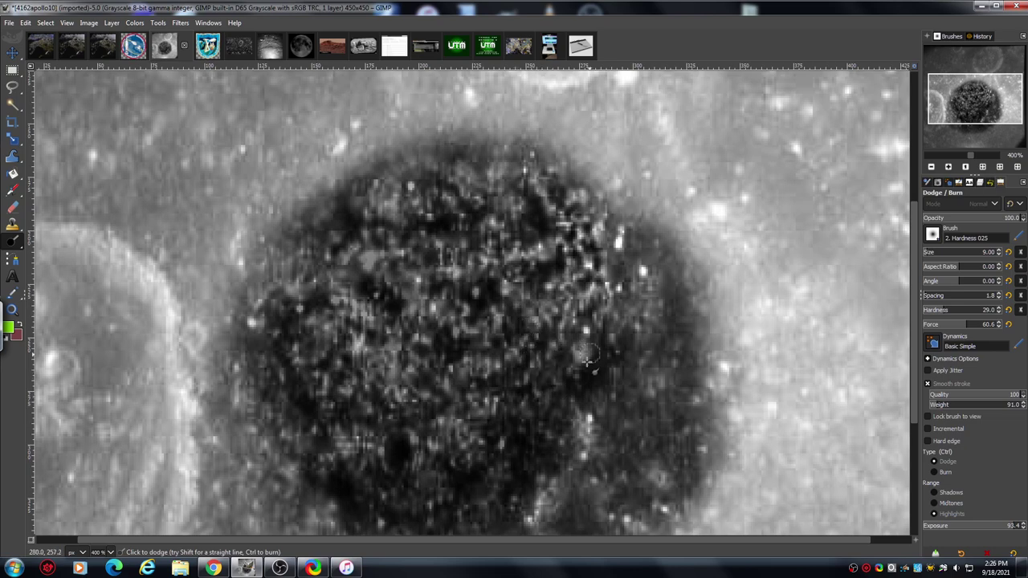
pyautogui.click(931, 167)
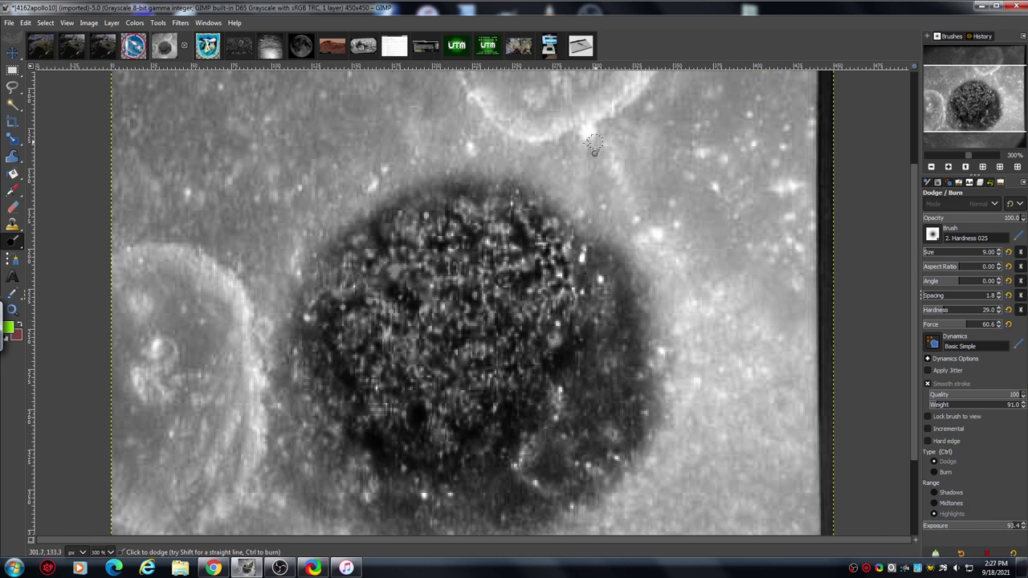
pyautogui.press('-')
pyautogui.press('-')
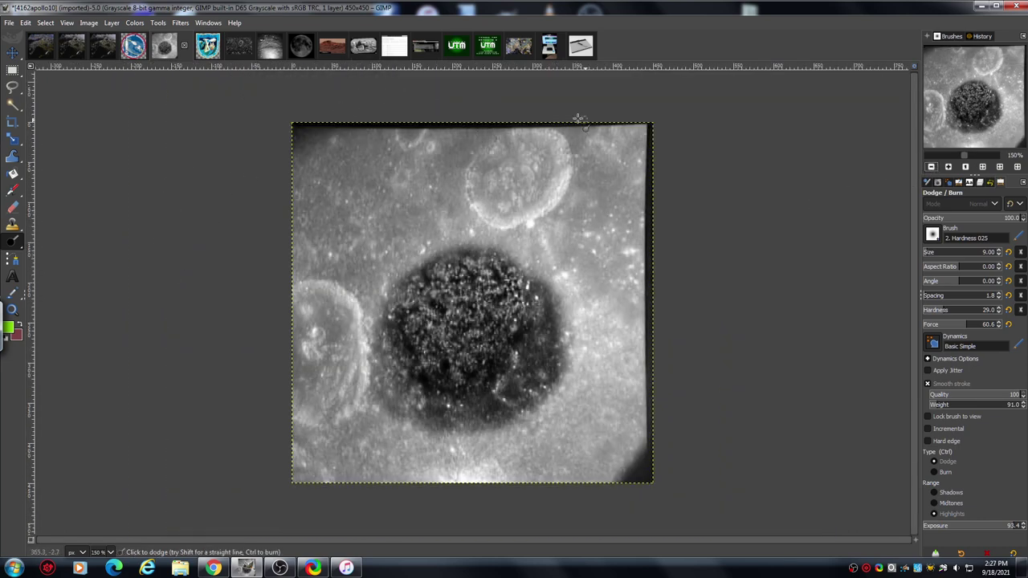
# Step: Look at the open pen tablet, boxed tablet and untitled lunar surface images, and bring up 2969apollo9.xcf
pyautogui.click(581, 45)
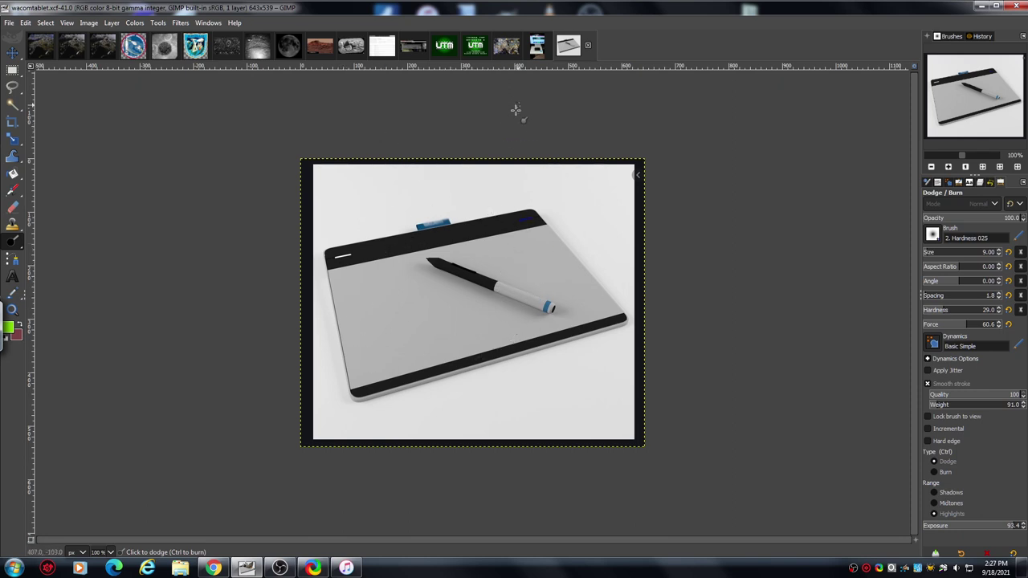
pyautogui.click(536, 48)
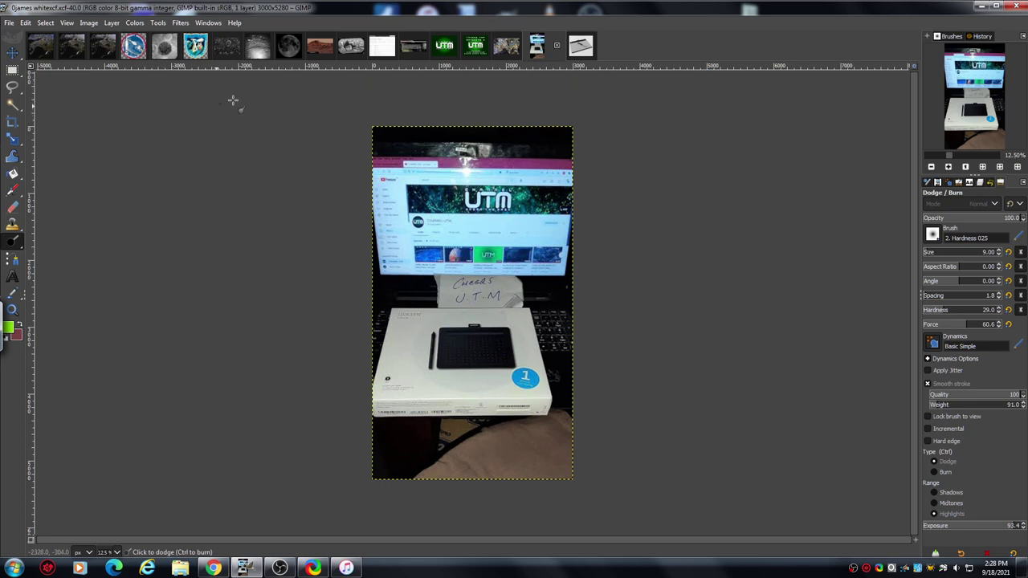
pyautogui.click(102, 49)
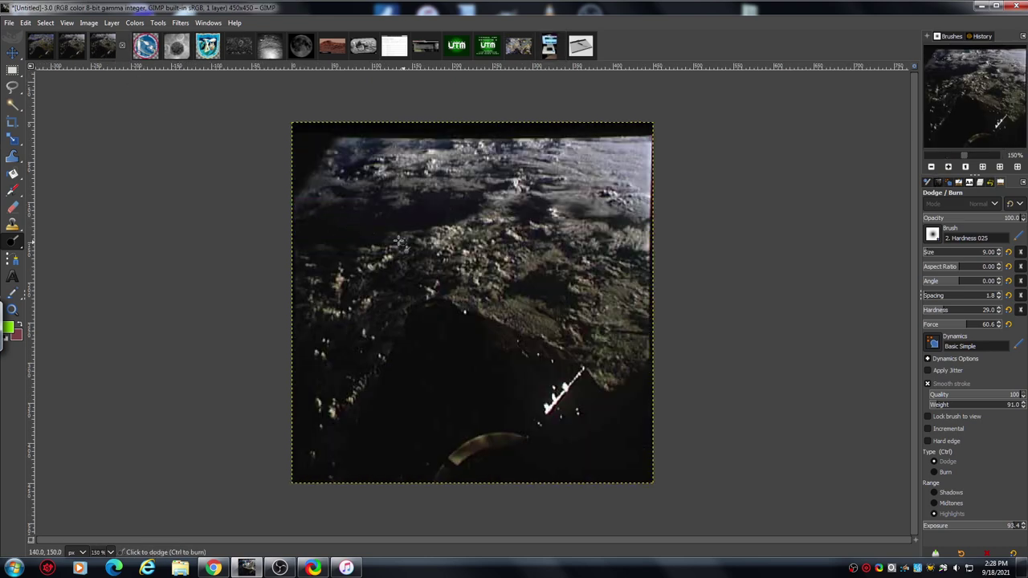
pyautogui.click(72, 48)
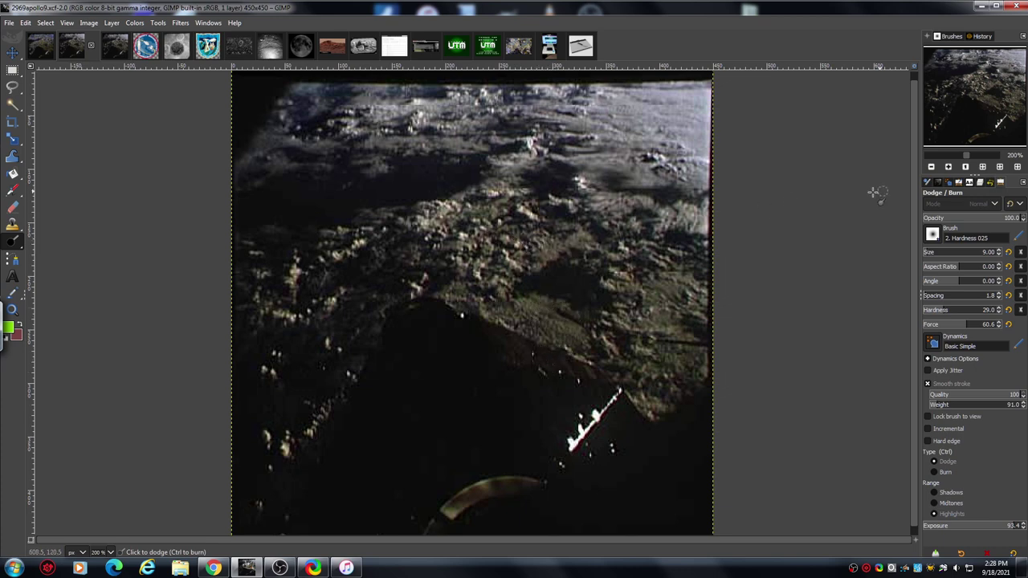
# Step: Examine the lunar terrain and the dark foreground shadow of 2969apollo9.xcf at several magnifications
pyautogui.click(931, 167)
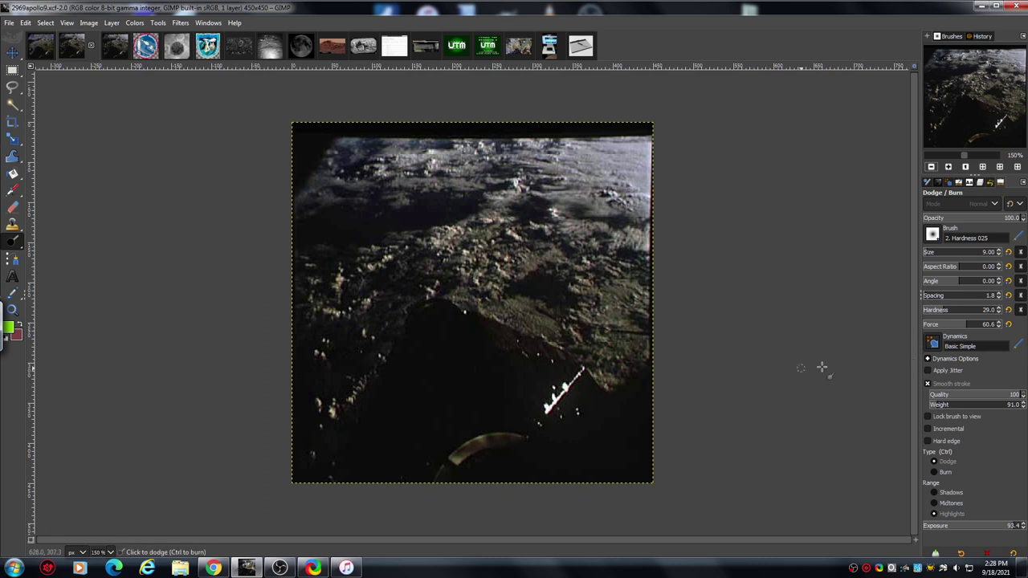
pyautogui.click(947, 167)
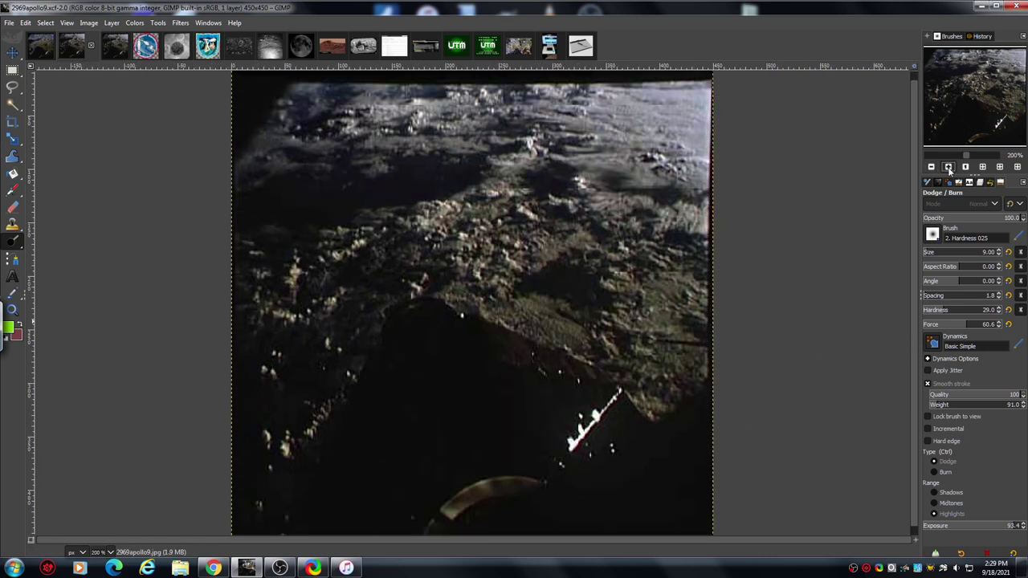
pyautogui.scroll(1, 913, 224)
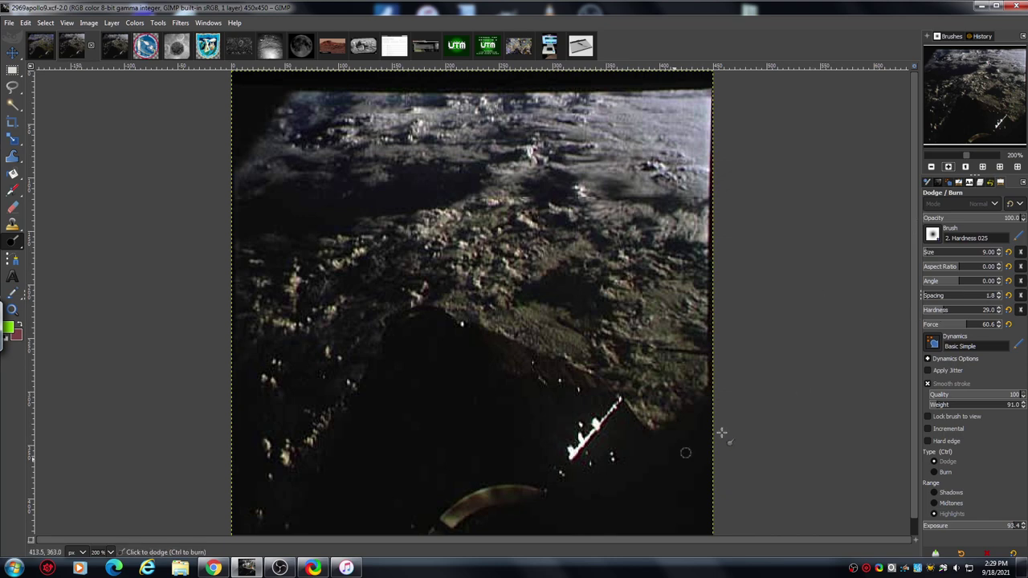
pyautogui.click(948, 166)
pyautogui.click(948, 167)
pyautogui.click(948, 166)
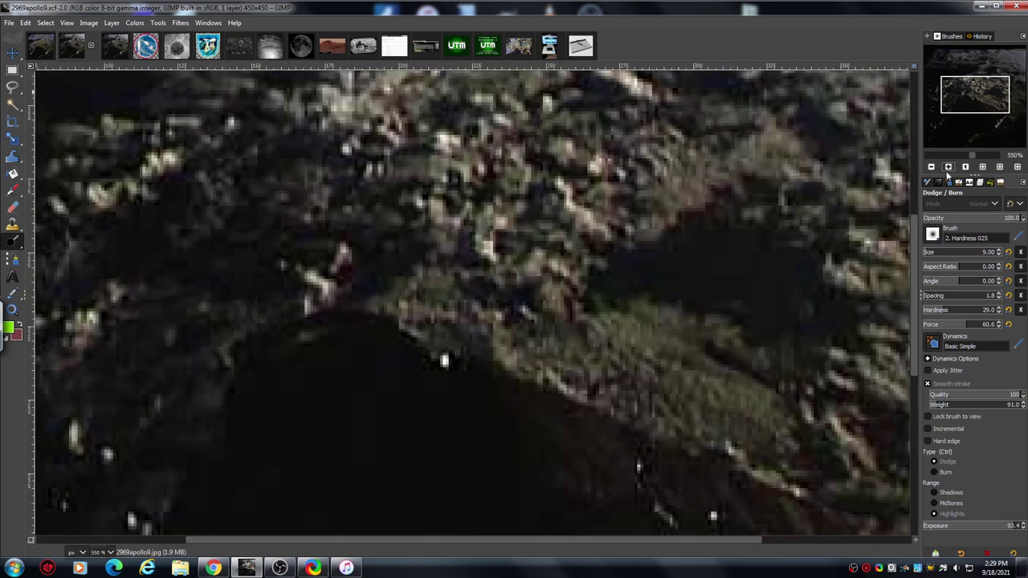
pyautogui.click(931, 166)
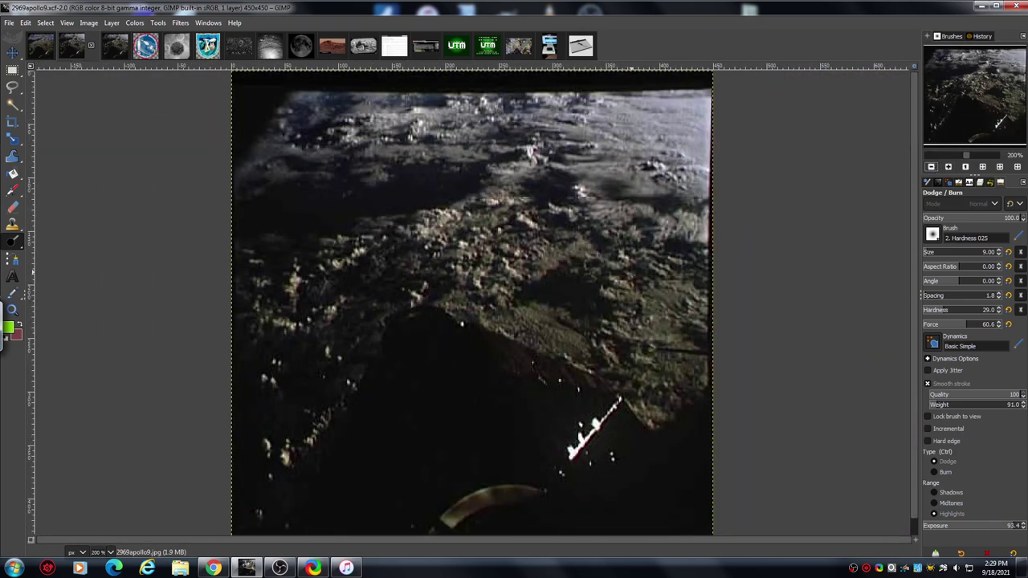
pyautogui.moveTo(944, 122); pyautogui.dragTo(944, 136)
pyautogui.moveTo(946, 134); pyautogui.dragTo(948, 139)
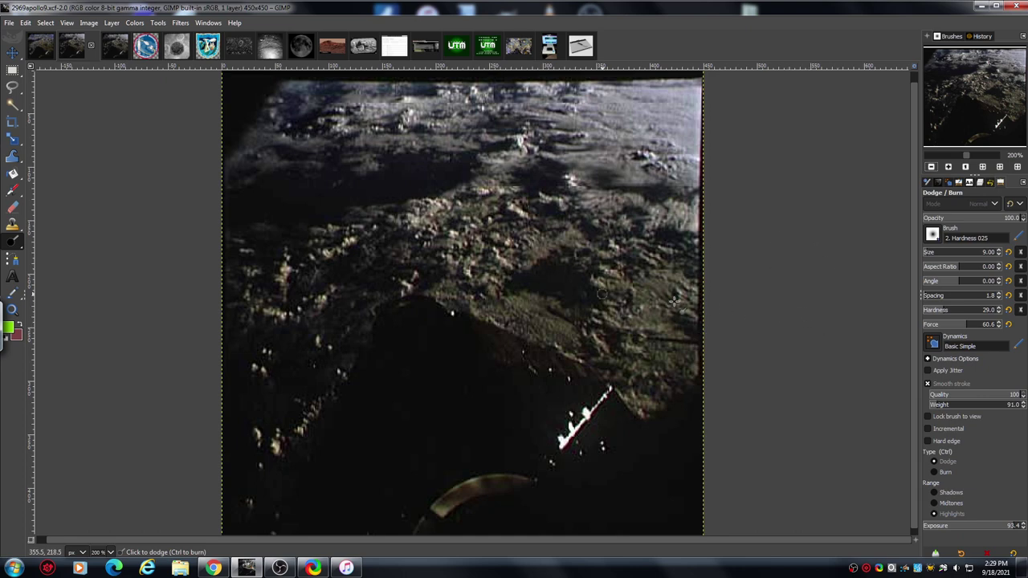
# Step: Dodge the highlights in the dark foreground shadow and the terrain to its left with a size 17 brush
pyautogui.click(936, 474)
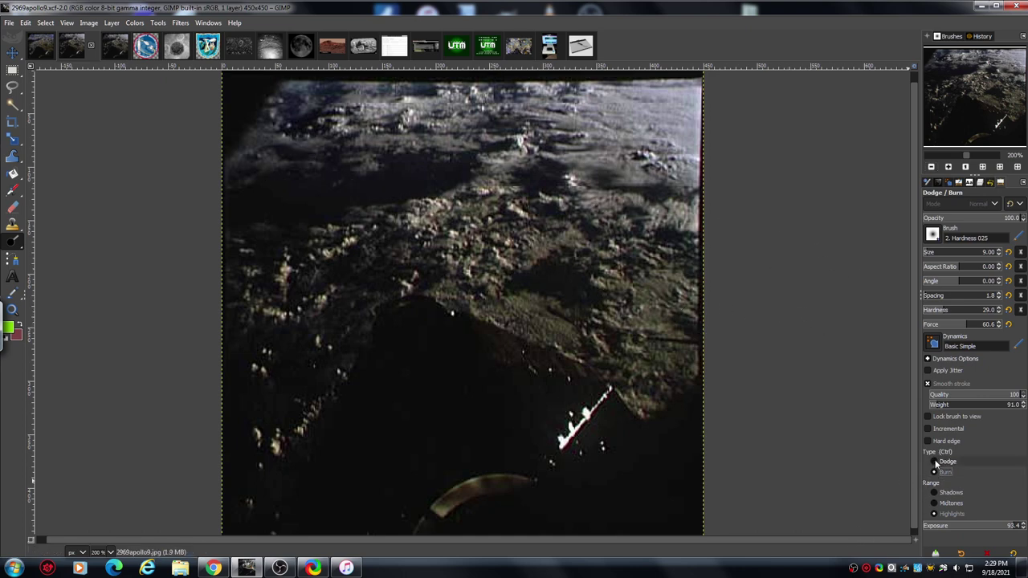
pyautogui.click(934, 464)
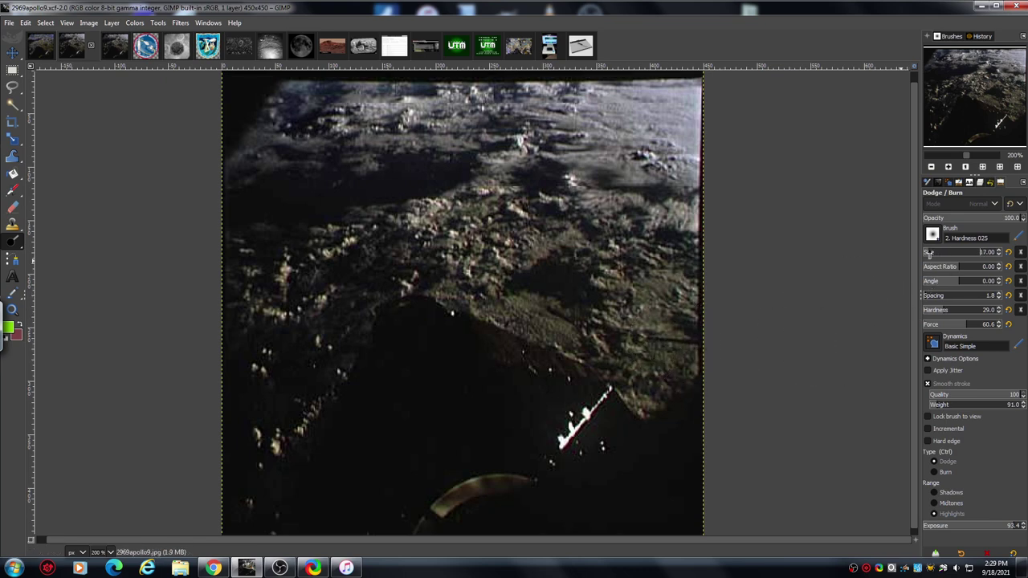
pyautogui.click(368, 255)
pyautogui.moveTo(358, 281)
pyautogui.mouseDown()
pyautogui.moveTo(335, 328)
pyautogui.moveTo(371, 311)
pyautogui.moveTo(381, 341)
pyautogui.moveTo(362, 287)
pyautogui.moveTo(370, 317)
pyautogui.moveTo(392, 302)
pyautogui.moveTo(369, 303)
pyautogui.moveTo(326, 276)
pyautogui.moveTo(309, 284)
pyautogui.moveTo(348, 263)
pyautogui.moveTo(308, 287)
pyautogui.moveTo(337, 269)
pyautogui.moveTo(320, 274)
pyautogui.moveTo(376, 265)
pyautogui.moveTo(385, 285)
pyautogui.moveTo(376, 340)
pyautogui.moveTo(341, 351)
pyautogui.moveTo(309, 392)
pyautogui.moveTo(298, 365)
pyautogui.moveTo(306, 335)
pyautogui.moveTo(290, 375)
pyautogui.moveTo(298, 329)
pyautogui.moveTo(233, 342)
pyautogui.moveTo(247, 320)
pyautogui.moveTo(230, 400)
pyautogui.moveTo(249, 343)
pyautogui.moveTo(238, 398)
pyautogui.moveTo(258, 392)
pyautogui.moveTo(273, 426)
pyautogui.moveTo(252, 387)
pyautogui.moveTo(262, 424)
pyautogui.moveTo(293, 410)
pyautogui.moveTo(287, 365)
pyautogui.moveTo(276, 365)
pyautogui.moveTo(280, 374)
pyautogui.moveTo(307, 348)
pyautogui.moveTo(327, 372)
pyautogui.moveTo(314, 380)
pyautogui.moveTo(339, 357)
pyautogui.moveTo(371, 352)
pyautogui.moveTo(361, 360)
pyautogui.moveTo(373, 376)
pyautogui.moveTo(358, 384)
pyautogui.moveTo(376, 362)
pyautogui.moveTo(350, 396)
pyautogui.moveTo(394, 353)
pyautogui.moveTo(397, 317)
pyautogui.moveTo(412, 310)
pyautogui.moveTo(385, 372)
pyautogui.moveTo(409, 340)
pyautogui.moveTo(412, 324)
pyautogui.moveTo(375, 387)
pyautogui.moveTo(378, 376)
pyautogui.moveTo(354, 387)
pyautogui.moveTo(401, 374)
pyautogui.moveTo(407, 320)
pyautogui.mouseUp()
pyautogui.moveTo(374, 374)
pyautogui.mouseDown()
pyautogui.moveTo(423, 323)
pyautogui.moveTo(380, 391)
pyautogui.moveTo(408, 378)
pyautogui.moveTo(371, 371)
pyautogui.moveTo(427, 328)
pyautogui.moveTo(384, 349)
pyautogui.moveTo(417, 345)
pyautogui.moveTo(398, 329)
pyautogui.moveTo(429, 344)
pyautogui.moveTo(402, 317)
pyautogui.moveTo(388, 321)
pyautogui.moveTo(370, 348)
pyautogui.moveTo(392, 334)
pyautogui.moveTo(394, 359)
pyautogui.moveTo(421, 359)
pyautogui.moveTo(413, 331)
pyautogui.moveTo(400, 326)
pyautogui.moveTo(386, 373)
pyautogui.moveTo(342, 376)
pyautogui.mouseUp()
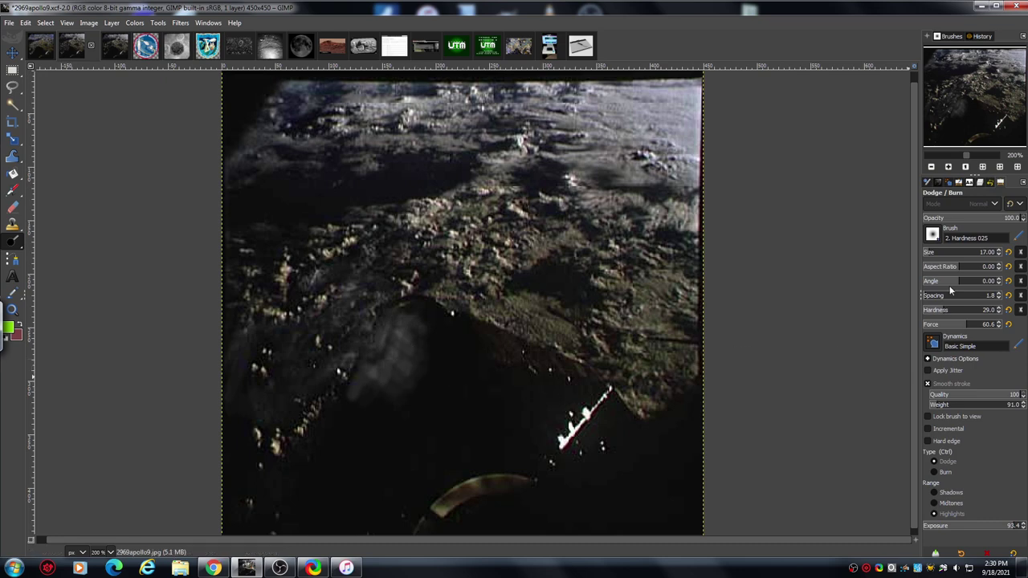
# Step: Burn the dodged patch in the foreground shadow, and revert the image to its base state in the undo history
pyautogui.click(936, 472)
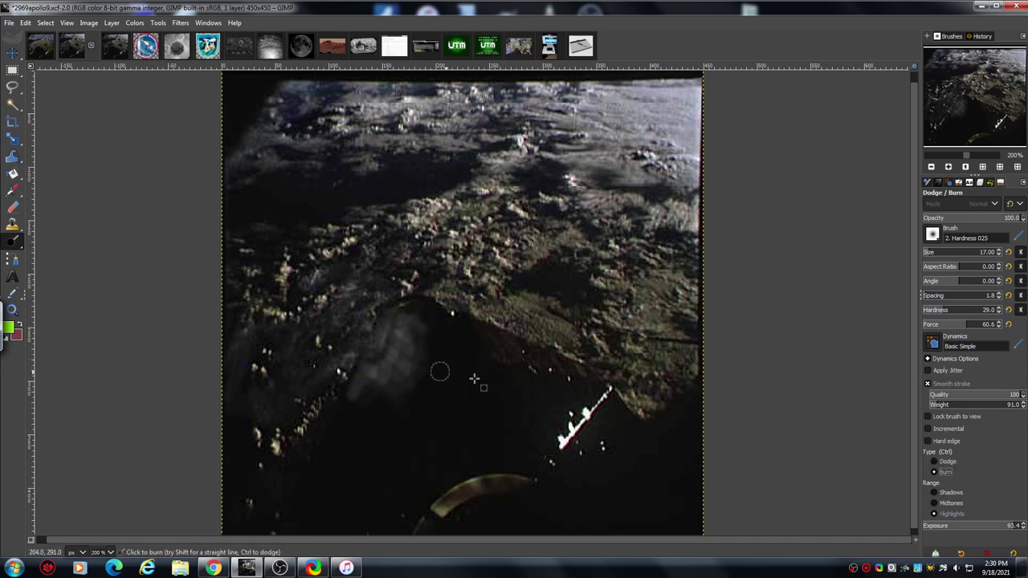
pyautogui.moveTo(409, 339)
pyautogui.mouseDown()
pyautogui.moveTo(401, 397)
pyautogui.moveTo(429, 330)
pyautogui.moveTo(410, 327)
pyautogui.moveTo(390, 343)
pyautogui.moveTo(397, 392)
pyautogui.moveTo(438, 345)
pyautogui.moveTo(419, 332)
pyautogui.moveTo(409, 398)
pyautogui.moveTo(348, 394)
pyautogui.moveTo(374, 390)
pyautogui.mouseUp()
pyautogui.click(989, 183)
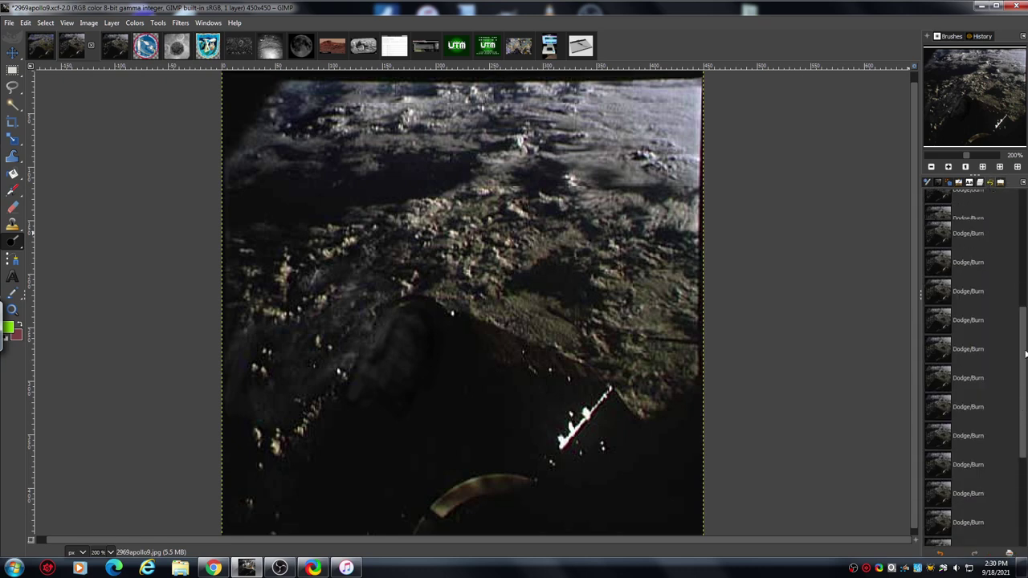
pyautogui.moveTo(1023, 397); pyautogui.dragTo(1022, 208)
pyautogui.click(934, 212)
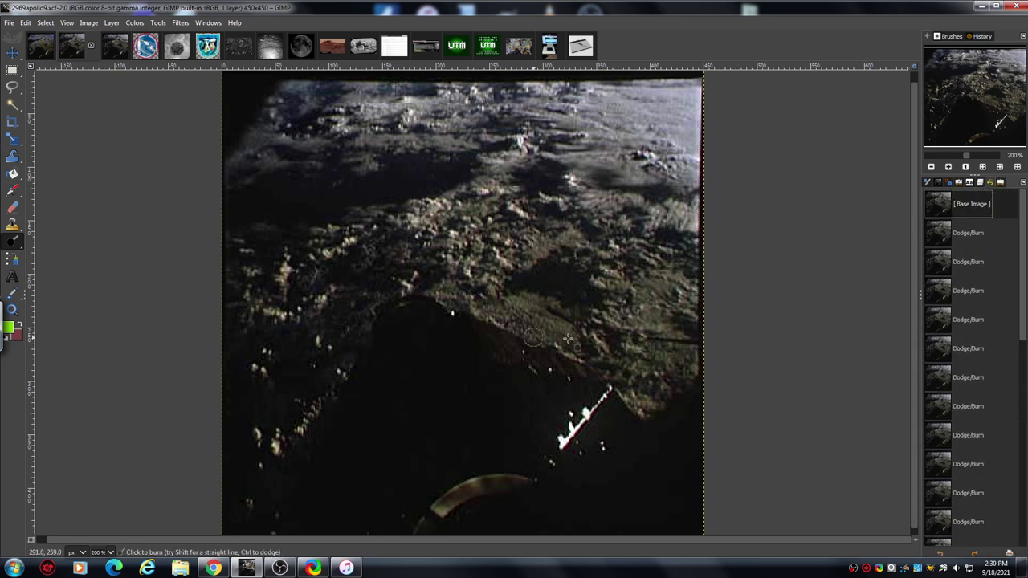
# Step: Dodge the highlights in the dark band of terrain at the image's upper left with the size 17 brush
pyautogui.click(1000, 183)
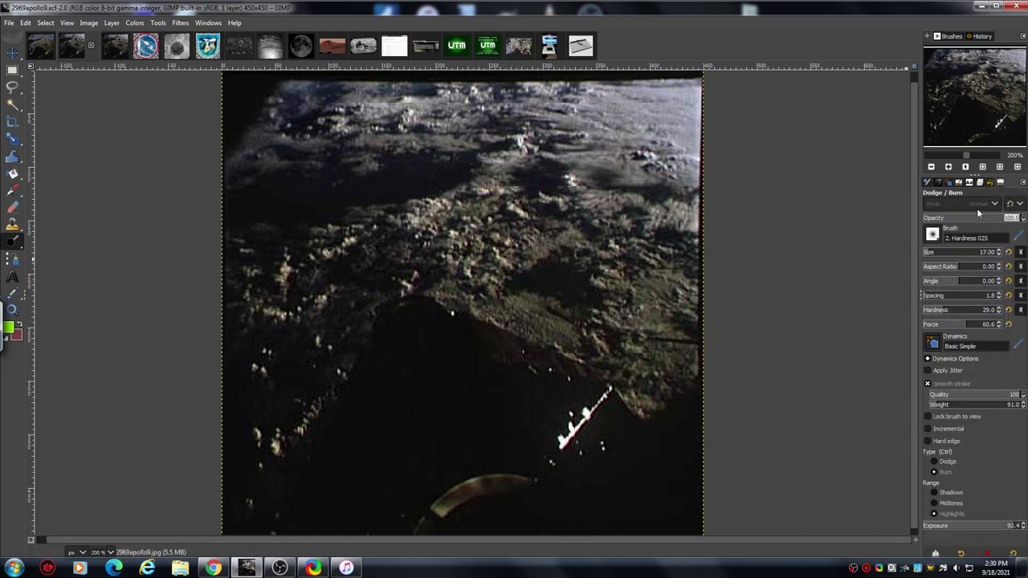
pyautogui.click(945, 461)
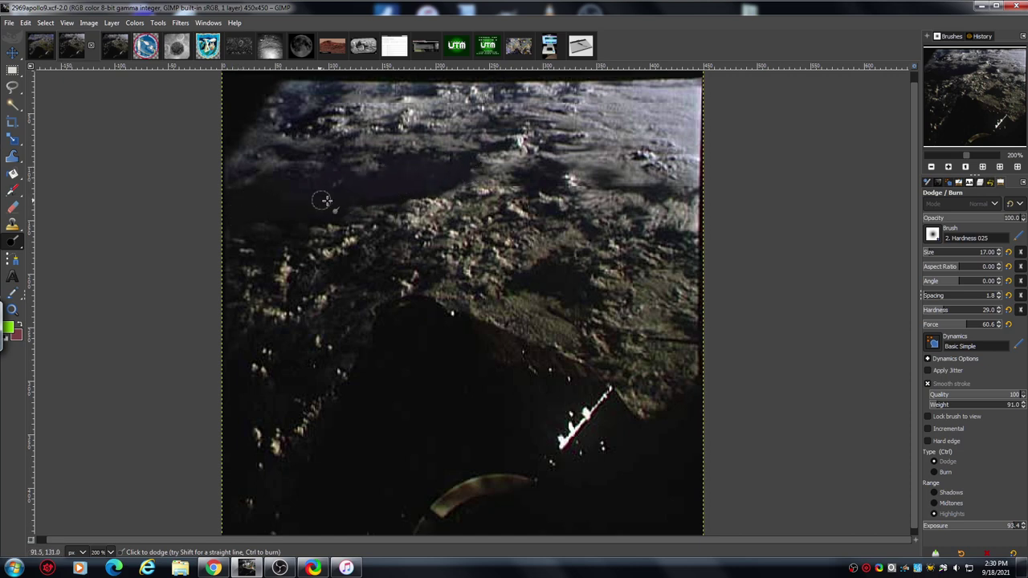
pyautogui.click(297, 199)
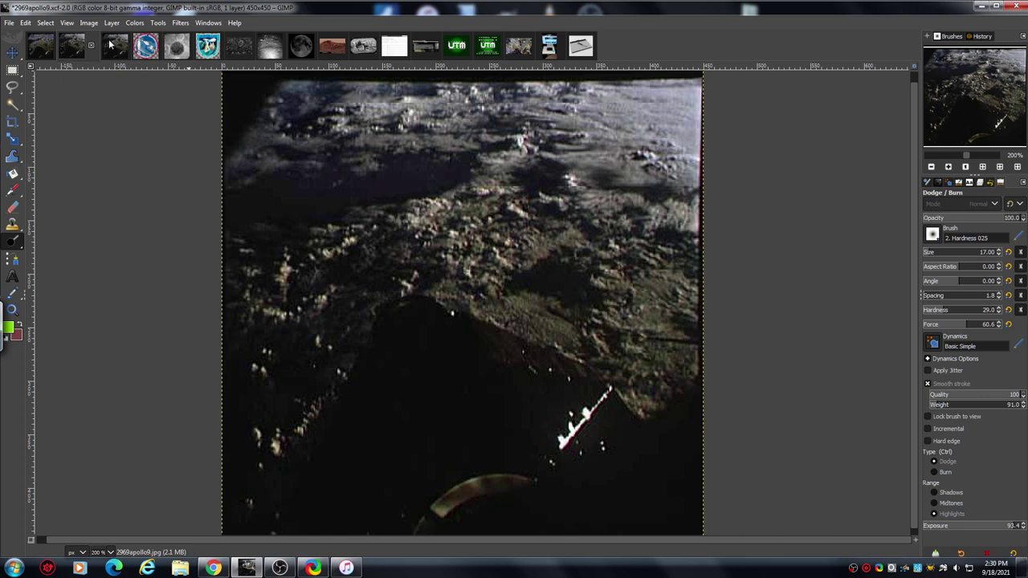
# Step: Desaturate the lunar surface image with a Saturation scale of 0, and convert it to Grayscale mode
pyautogui.click(90, 23)
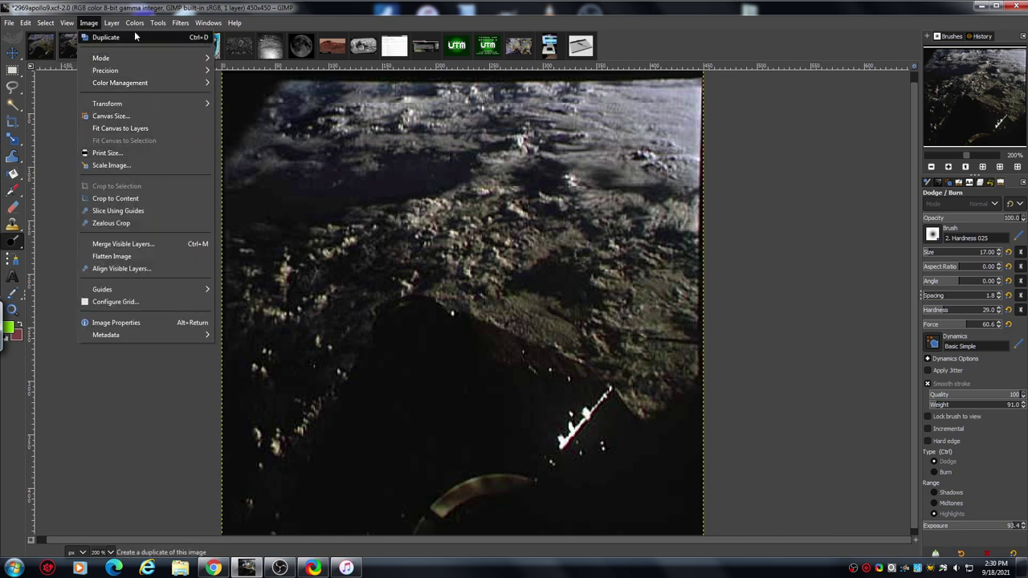
pyautogui.moveTo(136, 59)
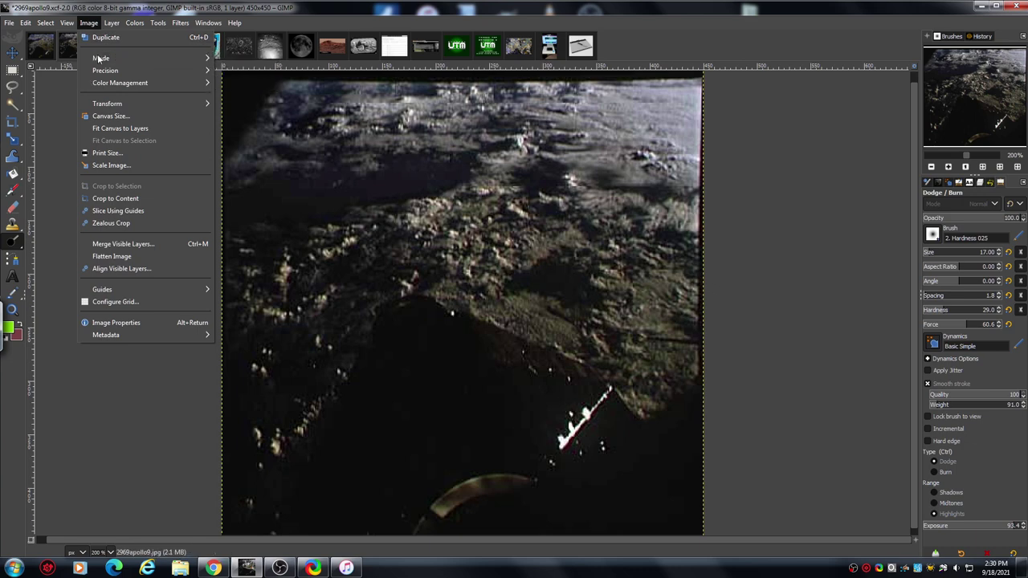
pyautogui.moveTo(115, 25)
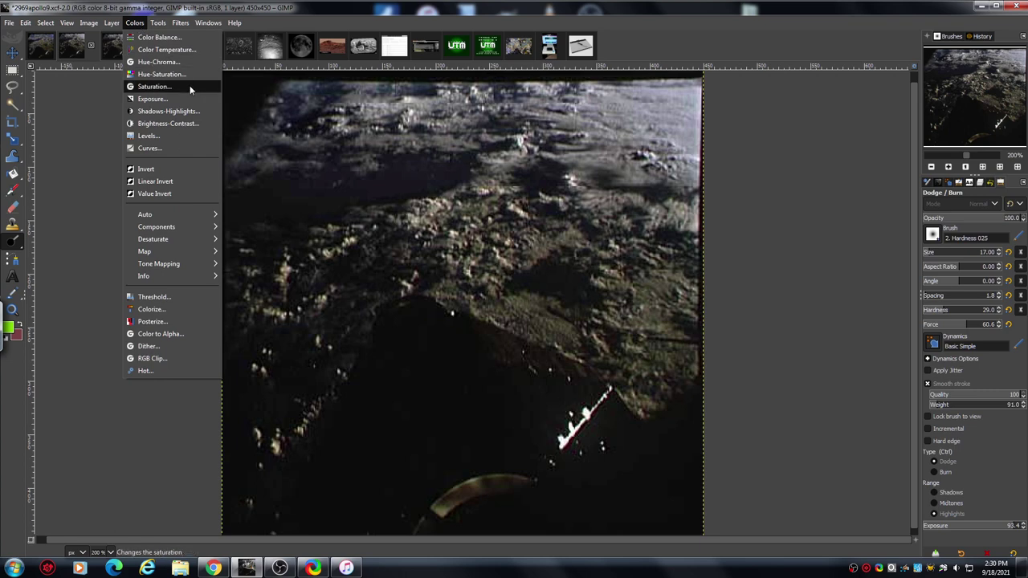
pyautogui.click(192, 86)
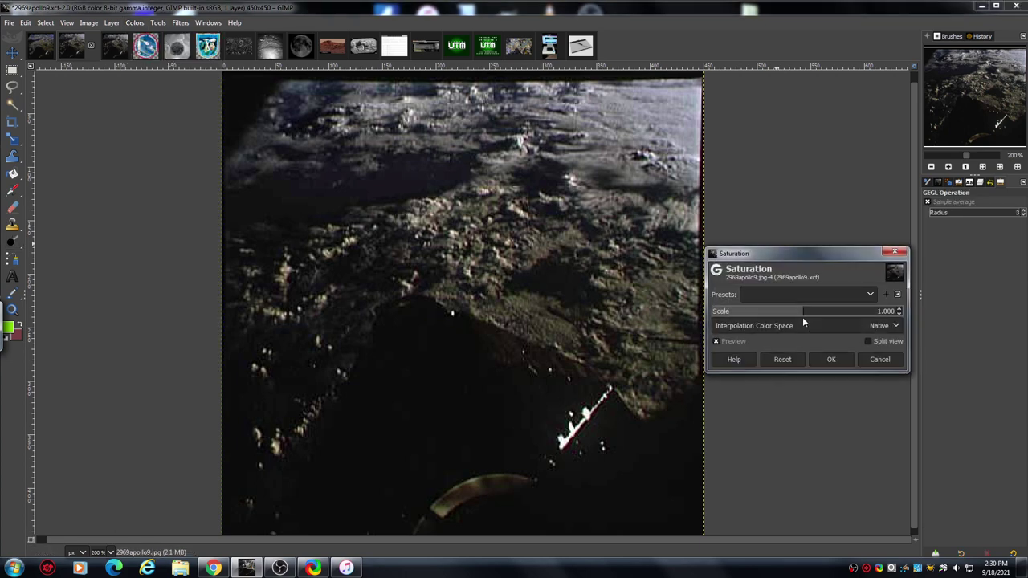
pyautogui.moveTo(800, 314); pyautogui.dragTo(731, 322)
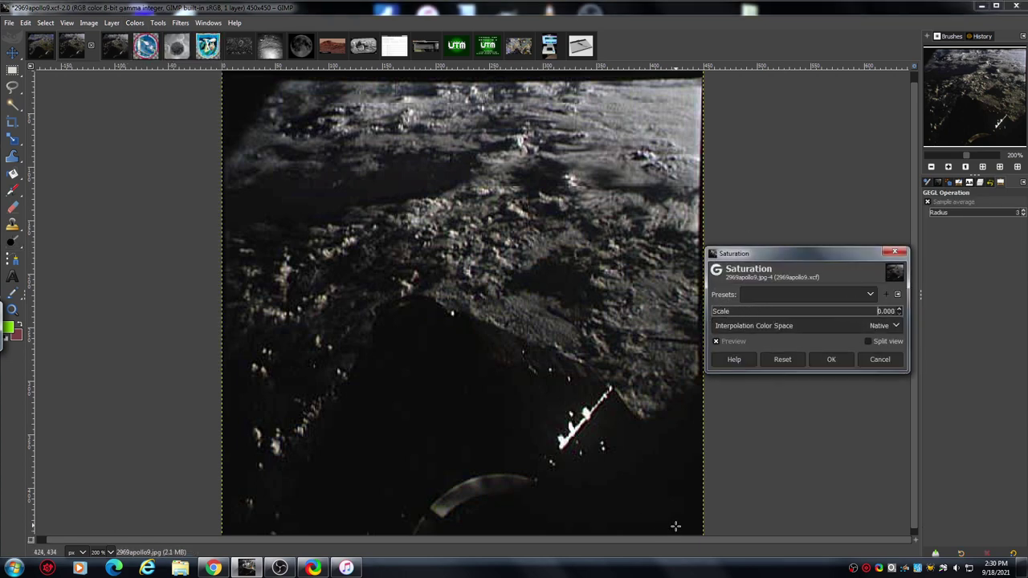
pyautogui.click(833, 359)
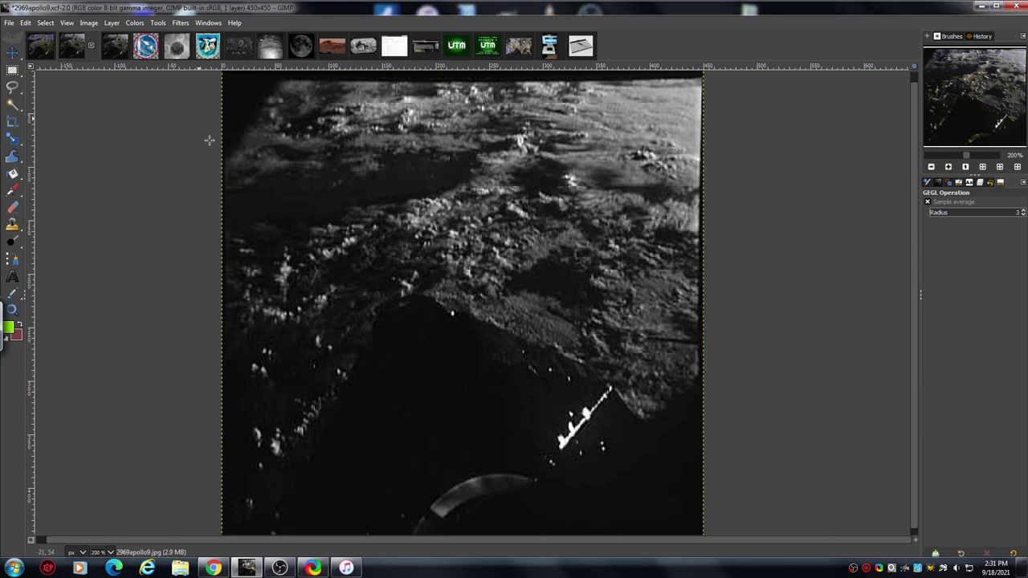
pyautogui.click(92, 24)
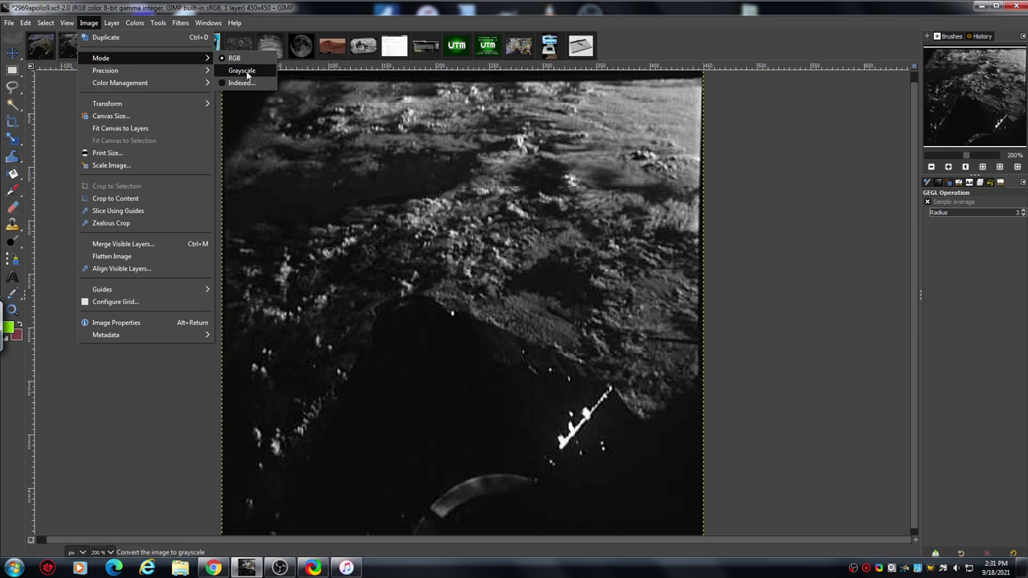
pyautogui.click(233, 71)
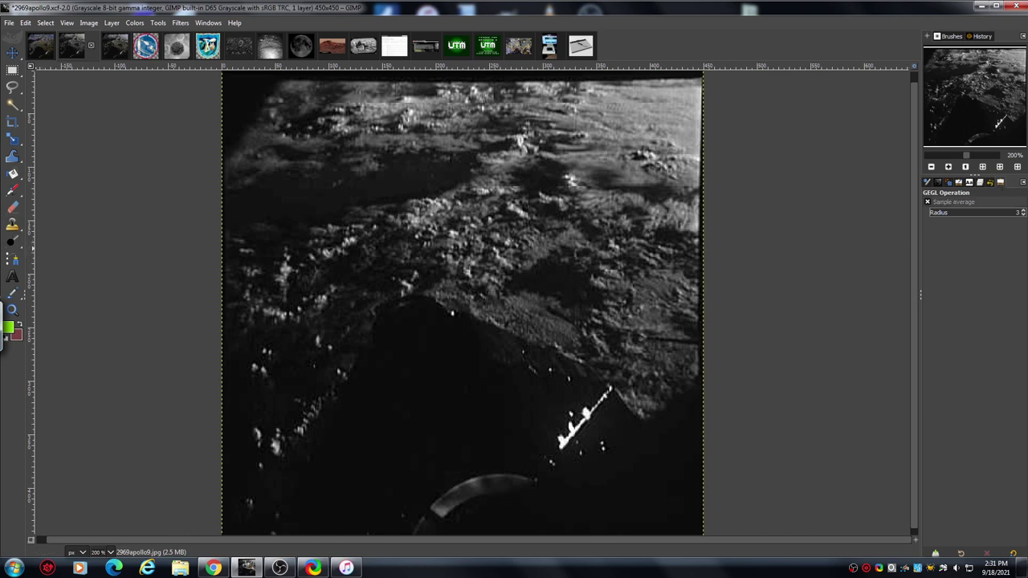
# Step: Dodge the highlights in the grayscale lunar image's upper-left terrain, dark band and terrain around the shadow's edge with a size 17 brush
pyautogui.click(12, 241)
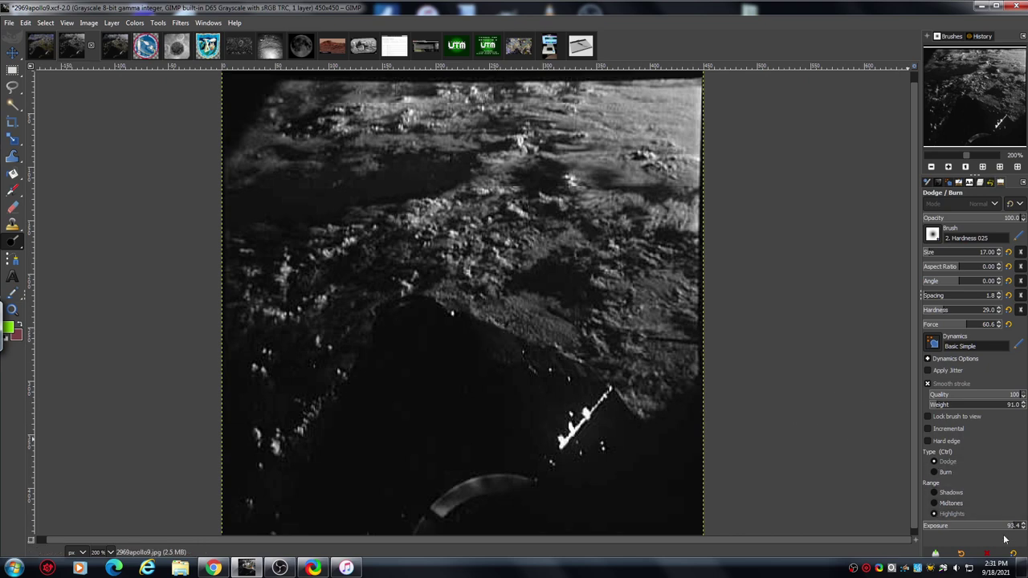
pyautogui.moveTo(260, 135)
pyautogui.mouseDown()
pyautogui.moveTo(241, 176)
pyautogui.moveTo(292, 141)
pyautogui.moveTo(307, 142)
pyautogui.moveTo(318, 170)
pyautogui.moveTo(355, 165)
pyautogui.mouseUp()
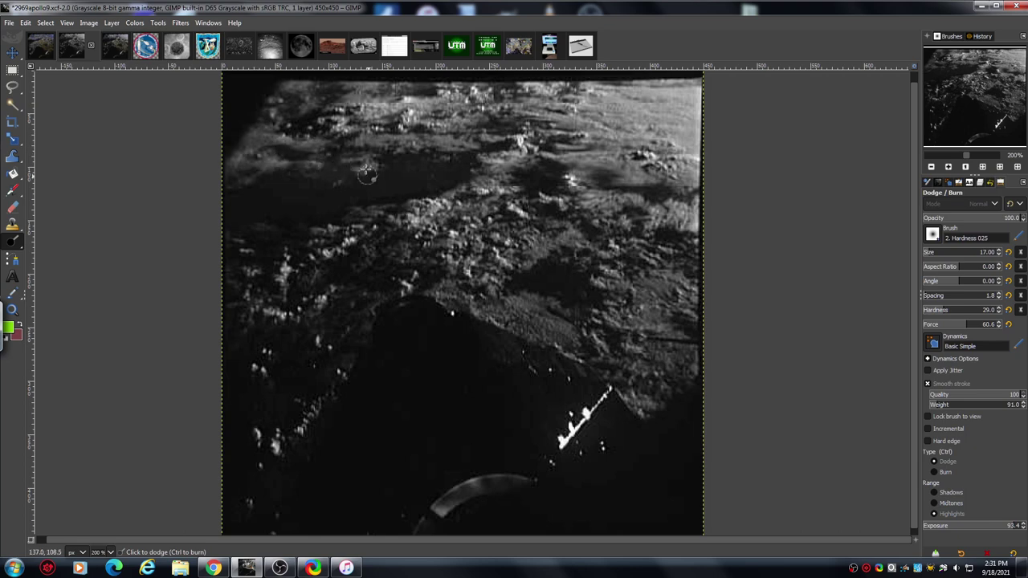
pyautogui.moveTo(283, 151)
pyautogui.mouseDown()
pyautogui.moveTo(251, 173)
pyautogui.moveTo(241, 143)
pyautogui.mouseUp()
pyautogui.moveTo(359, 144)
pyautogui.mouseDown()
pyautogui.moveTo(460, 147)
pyautogui.moveTo(373, 166)
pyautogui.moveTo(349, 184)
pyautogui.moveTo(333, 162)
pyautogui.moveTo(322, 182)
pyautogui.moveTo(287, 193)
pyautogui.mouseUp()
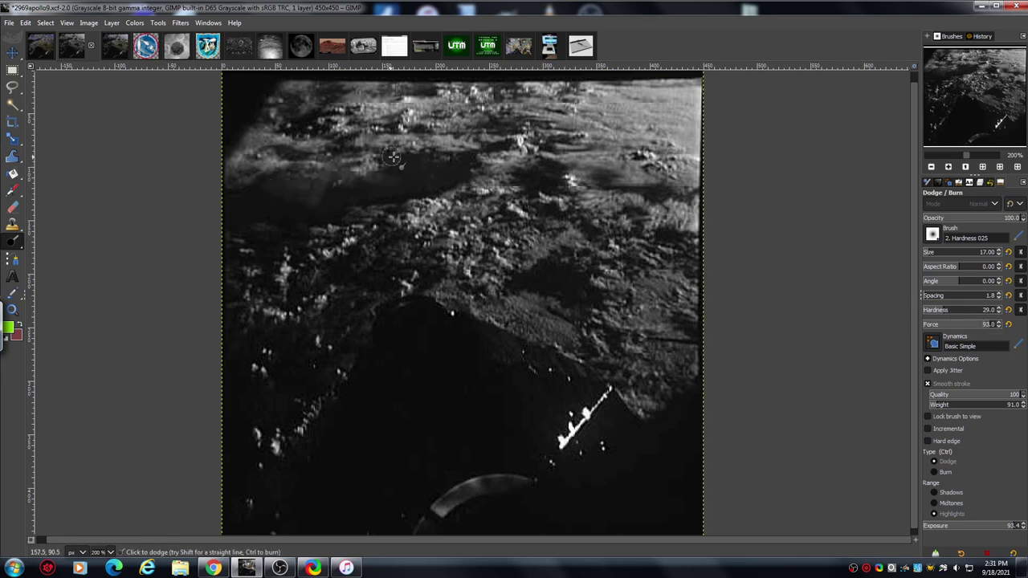
pyautogui.moveTo(392, 157)
pyautogui.mouseDown()
pyautogui.moveTo(371, 188)
pyautogui.moveTo(376, 201)
pyautogui.moveTo(410, 197)
pyautogui.moveTo(346, 198)
pyautogui.moveTo(293, 227)
pyautogui.moveTo(276, 229)
pyautogui.moveTo(273, 192)
pyautogui.moveTo(243, 217)
pyautogui.moveTo(242, 195)
pyautogui.moveTo(231, 195)
pyautogui.moveTo(225, 223)
pyautogui.moveTo(258, 217)
pyautogui.moveTo(268, 262)
pyautogui.moveTo(309, 226)
pyautogui.moveTo(261, 242)
pyautogui.moveTo(245, 233)
pyautogui.moveTo(256, 258)
pyautogui.moveTo(277, 237)
pyautogui.moveTo(297, 240)
pyautogui.moveTo(311, 211)
pyautogui.moveTo(339, 210)
pyautogui.moveTo(254, 218)
pyautogui.moveTo(277, 215)
pyautogui.moveTo(275, 182)
pyautogui.moveTo(291, 176)
pyautogui.moveTo(338, 212)
pyautogui.moveTo(392, 181)
pyautogui.moveTo(444, 185)
pyautogui.moveTo(470, 165)
pyautogui.moveTo(386, 173)
pyautogui.moveTo(412, 156)
pyautogui.moveTo(430, 186)
pyautogui.moveTo(374, 204)
pyautogui.moveTo(444, 189)
pyautogui.moveTo(477, 155)
pyautogui.moveTo(367, 188)
pyautogui.moveTo(350, 169)
pyautogui.moveTo(282, 163)
pyautogui.moveTo(271, 140)
pyautogui.moveTo(241, 146)
pyautogui.moveTo(232, 128)
pyautogui.moveTo(243, 106)
pyautogui.moveTo(307, 78)
pyautogui.moveTo(399, 290)
pyautogui.moveTo(377, 324)
pyautogui.moveTo(350, 336)
pyautogui.moveTo(335, 306)
pyautogui.mouseUp()
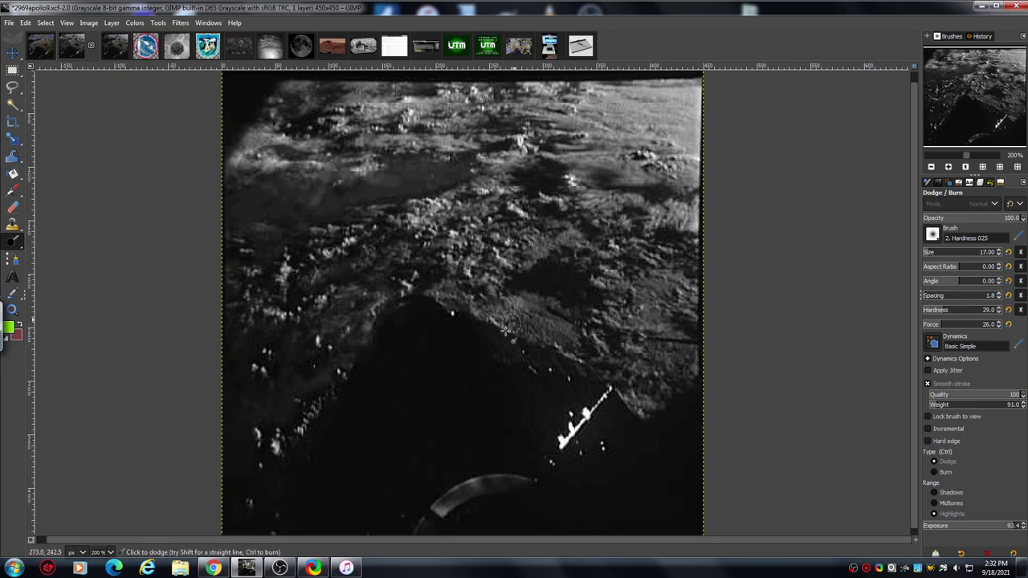
pyautogui.moveTo(486, 309); pyautogui.dragTo(434, 284)
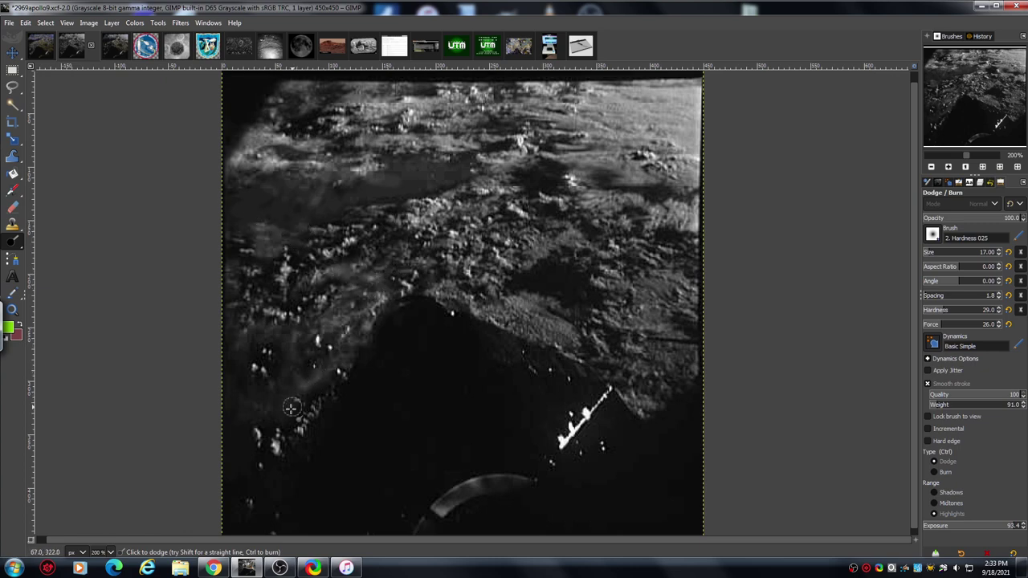
# Step: Burn the midtones across the terrain left of the foreground shadow and up toward the dark band, using the size 17 brush
pyautogui.click(933, 504)
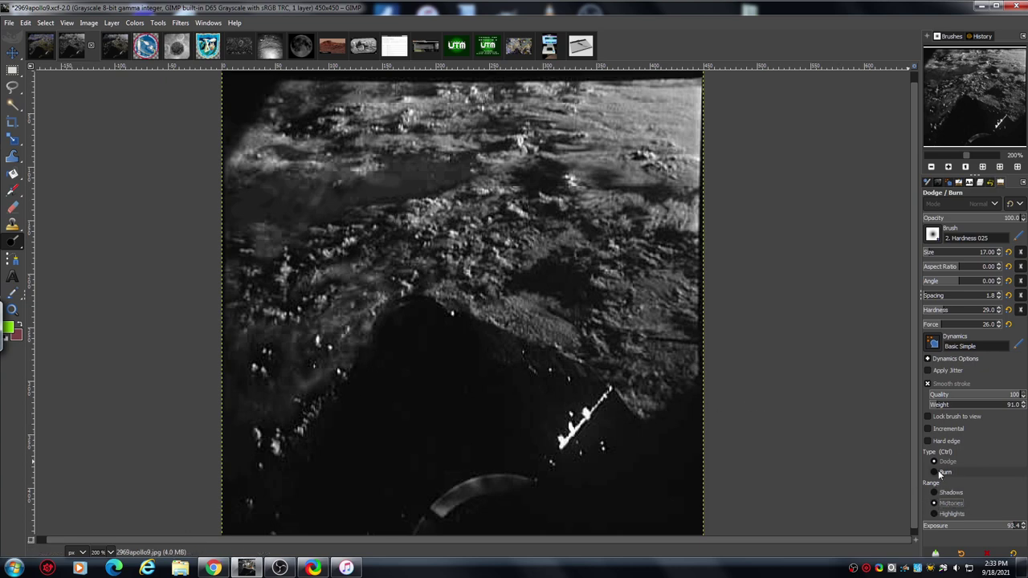
pyautogui.click(934, 472)
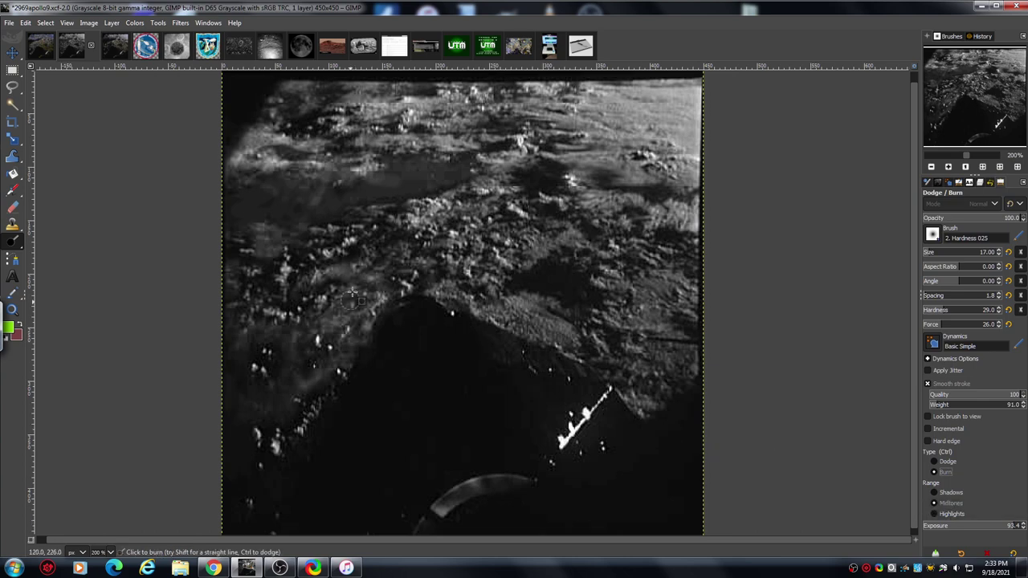
pyautogui.moveTo(338, 308)
pyautogui.mouseDown()
pyautogui.moveTo(373, 317)
pyautogui.moveTo(365, 287)
pyautogui.moveTo(339, 293)
pyautogui.moveTo(355, 275)
pyautogui.moveTo(338, 278)
pyautogui.moveTo(342, 261)
pyautogui.moveTo(339, 279)
pyautogui.moveTo(296, 291)
pyautogui.moveTo(311, 277)
pyautogui.moveTo(362, 315)
pyautogui.moveTo(362, 330)
pyautogui.moveTo(342, 347)
pyautogui.moveTo(326, 327)
pyautogui.moveTo(340, 320)
pyautogui.moveTo(273, 337)
pyautogui.moveTo(298, 364)
pyautogui.moveTo(276, 327)
pyautogui.moveTo(248, 324)
pyautogui.moveTo(232, 275)
pyautogui.moveTo(271, 254)
pyautogui.moveTo(259, 242)
pyautogui.moveTo(284, 232)
pyautogui.moveTo(289, 244)
pyautogui.moveTo(263, 256)
pyautogui.moveTo(242, 161)
pyautogui.moveTo(252, 183)
pyautogui.moveTo(283, 168)
pyautogui.moveTo(296, 176)
pyautogui.moveTo(332, 168)
pyautogui.moveTo(342, 179)
pyautogui.moveTo(353, 170)
pyautogui.moveTo(310, 176)
pyautogui.moveTo(344, 174)
pyautogui.moveTo(327, 160)
pyautogui.moveTo(350, 166)
pyautogui.moveTo(360, 184)
pyautogui.moveTo(382, 153)
pyautogui.moveTo(475, 146)
pyautogui.moveTo(455, 140)
pyautogui.moveTo(443, 146)
pyautogui.moveTo(514, 148)
pyautogui.mouseUp()
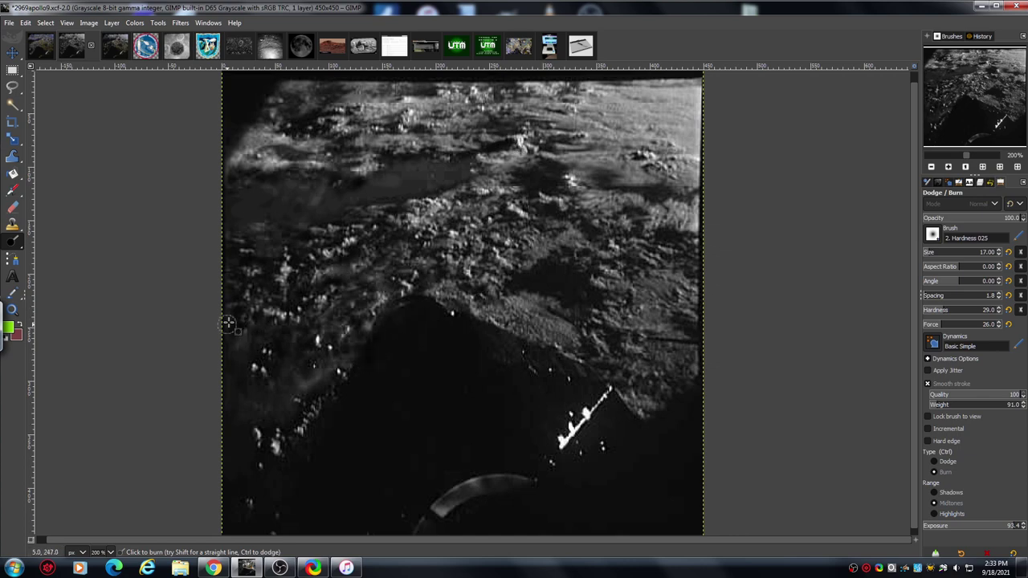
pyautogui.moveTo(343, 355)
pyautogui.mouseDown()
pyautogui.moveTo(338, 317)
pyautogui.moveTo(353, 285)
pyautogui.moveTo(375, 275)
pyautogui.moveTo(335, 271)
pyautogui.moveTo(386, 249)
pyautogui.mouseUp()
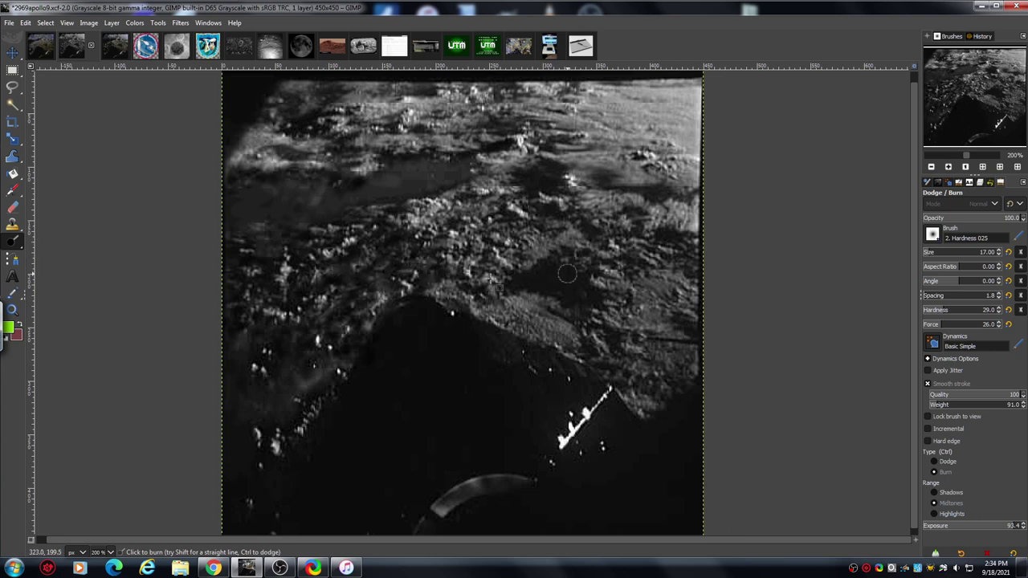
# Step: Dodge the highlights in the rocky terrain above and left of the foreground shadow's peak with a size 11 brush
pyautogui.click(936, 462)
pyautogui.click(934, 513)
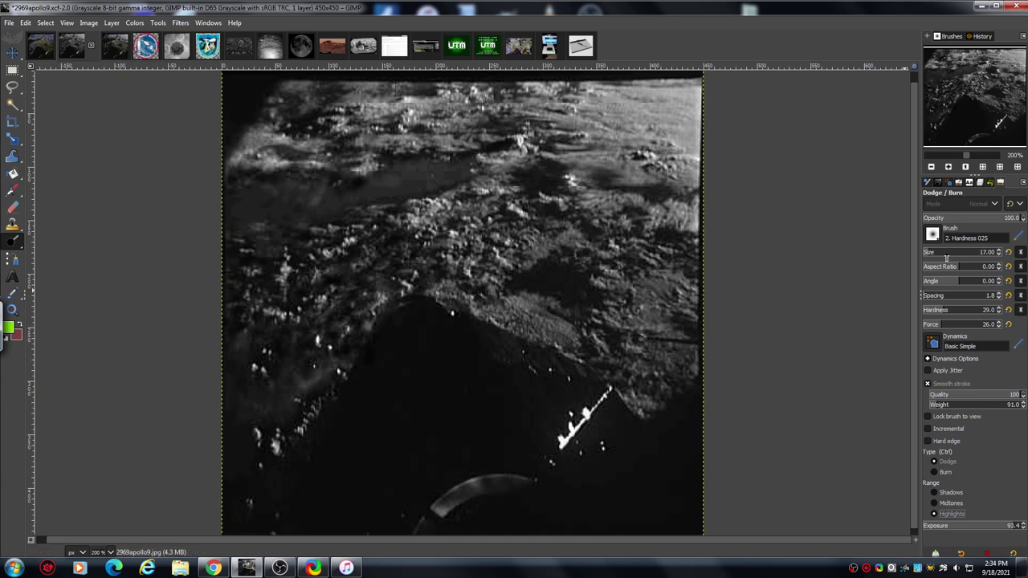
pyautogui.click(948, 166)
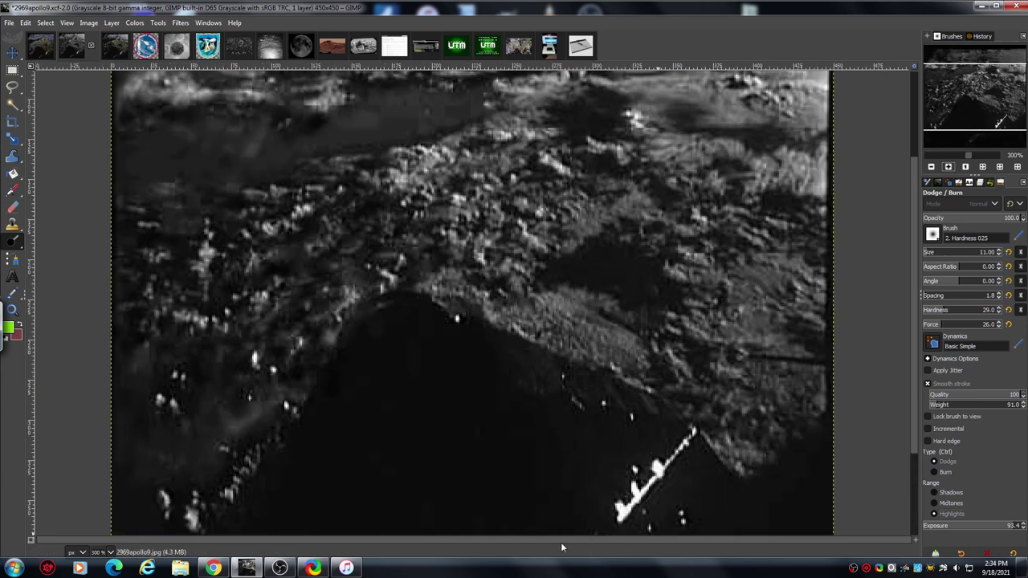
pyautogui.moveTo(347, 255); pyautogui.dragTo(355, 261)
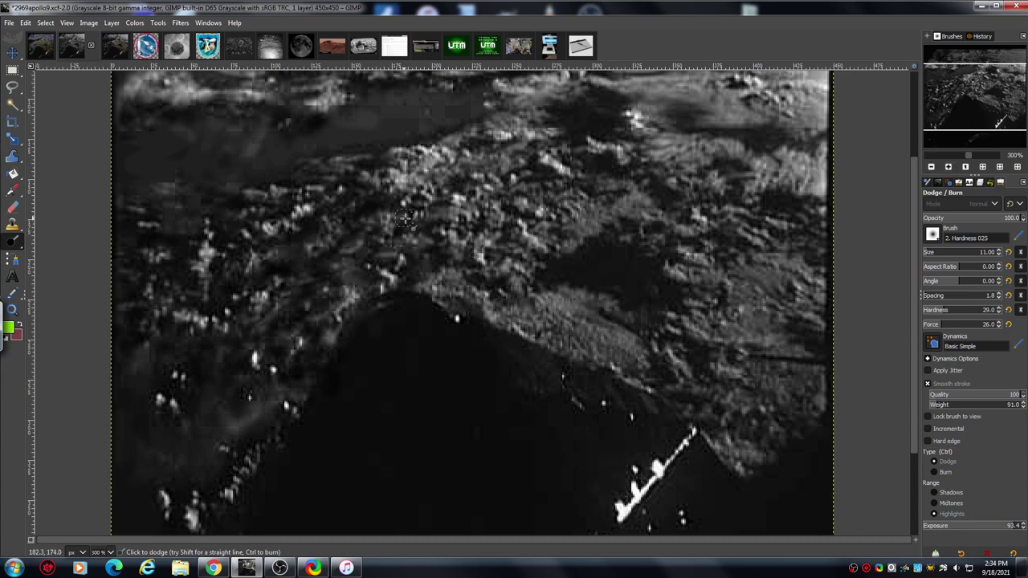
pyautogui.moveTo(350, 209); pyautogui.dragTo(355, 231)
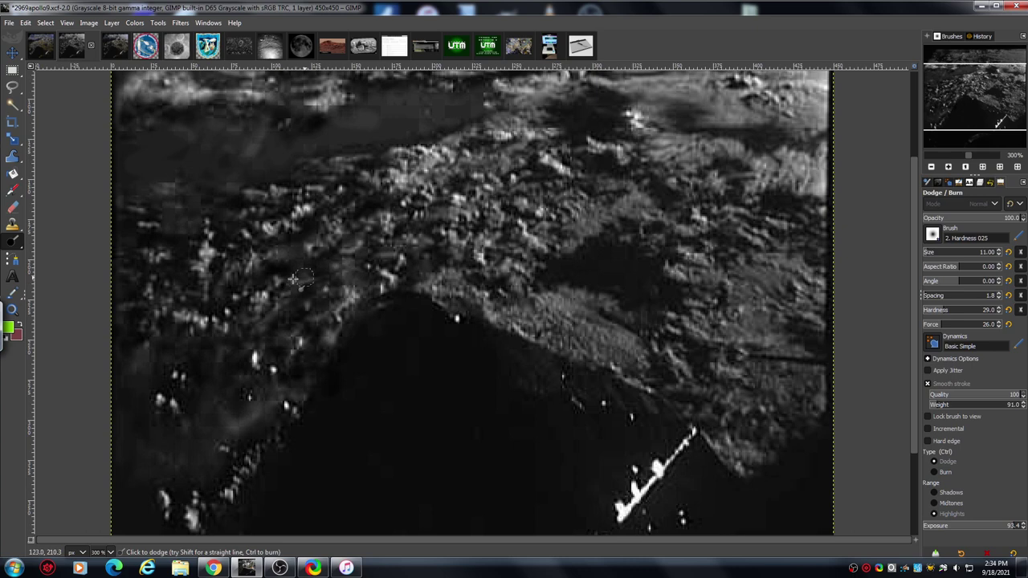
pyautogui.moveTo(293, 278)
pyautogui.mouseDown()
pyautogui.moveTo(305, 263)
pyautogui.moveTo(291, 271)
pyautogui.mouseUp()
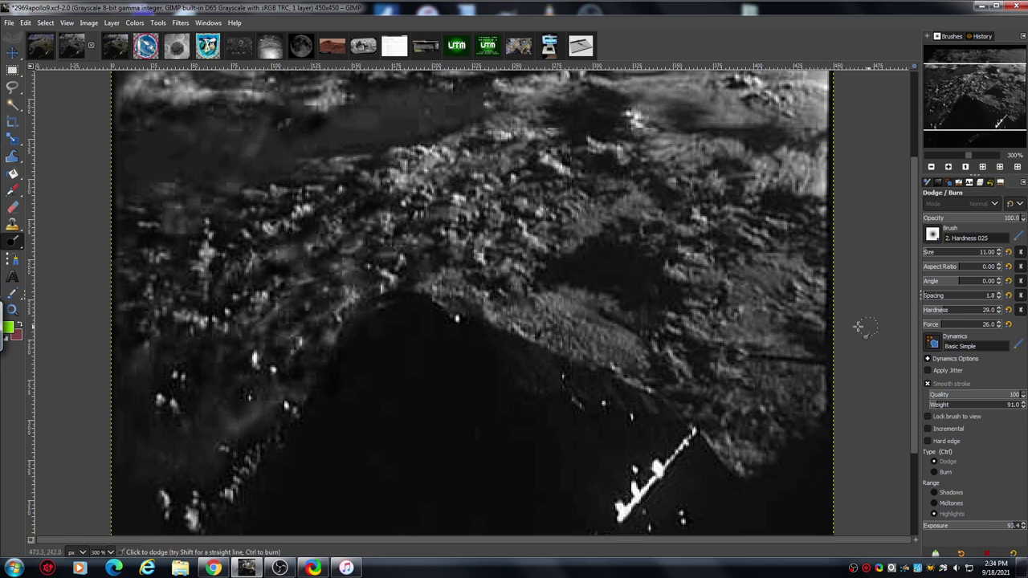
# Step: Burn the highlights in the bright upper-right terrain of the lunar image with a size 50 brush
pyautogui.moveTo(914, 351); pyautogui.dragTo(945, 379)
pyautogui.click(932, 166)
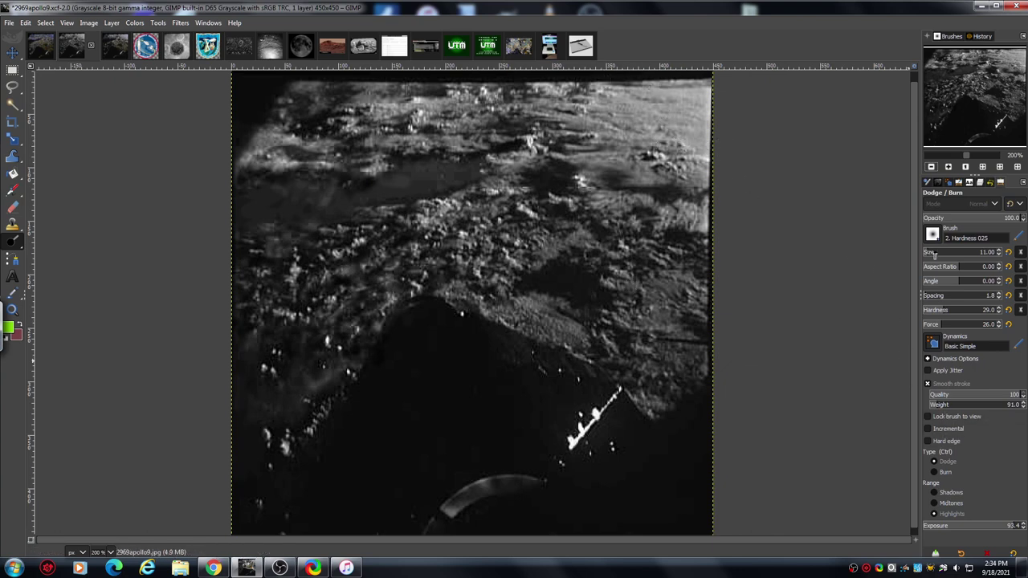
pyautogui.click(934, 473)
pyautogui.moveTo(604, 103)
pyautogui.mouseDown()
pyautogui.moveTo(717, 122)
pyautogui.moveTo(623, 127)
pyautogui.moveTo(618, 155)
pyautogui.moveTo(705, 158)
pyautogui.moveTo(620, 170)
pyautogui.moveTo(730, 162)
pyautogui.moveTo(709, 98)
pyautogui.moveTo(593, 106)
pyautogui.moveTo(693, 113)
pyautogui.moveTo(635, 130)
pyautogui.moveTo(640, 146)
pyautogui.moveTo(687, 173)
pyautogui.moveTo(609, 148)
pyautogui.moveTo(588, 106)
pyautogui.moveTo(539, 100)
pyautogui.moveTo(595, 121)
pyautogui.moveTo(598, 159)
pyautogui.moveTo(617, 190)
pyautogui.moveTo(678, 219)
pyautogui.moveTo(722, 219)
pyautogui.moveTo(620, 212)
pyautogui.moveTo(609, 186)
pyautogui.mouseUp()
pyautogui.moveTo(410, 104)
pyautogui.mouseDown()
pyautogui.moveTo(377, 115)
pyautogui.moveTo(457, 121)
pyautogui.moveTo(606, 92)
pyautogui.moveTo(751, 95)
pyautogui.moveTo(746, 178)
pyautogui.moveTo(629, 153)
pyautogui.moveTo(579, 174)
pyautogui.moveTo(610, 210)
pyautogui.mouseUp()
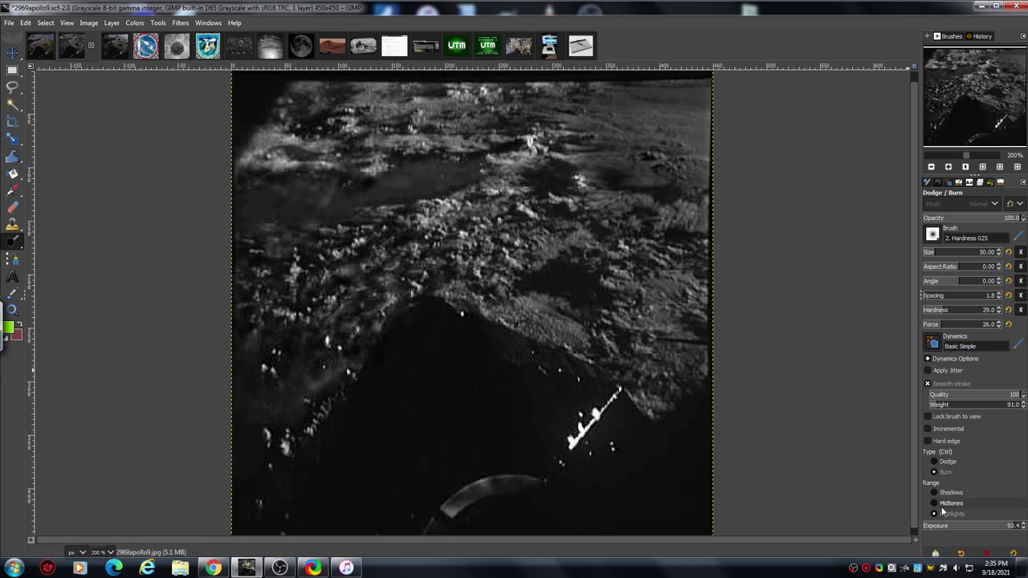
# Step: Dodge the highlights in the darkened upper-right terrain of the lunar image with a size 15 brush
pyautogui.click(935, 463)
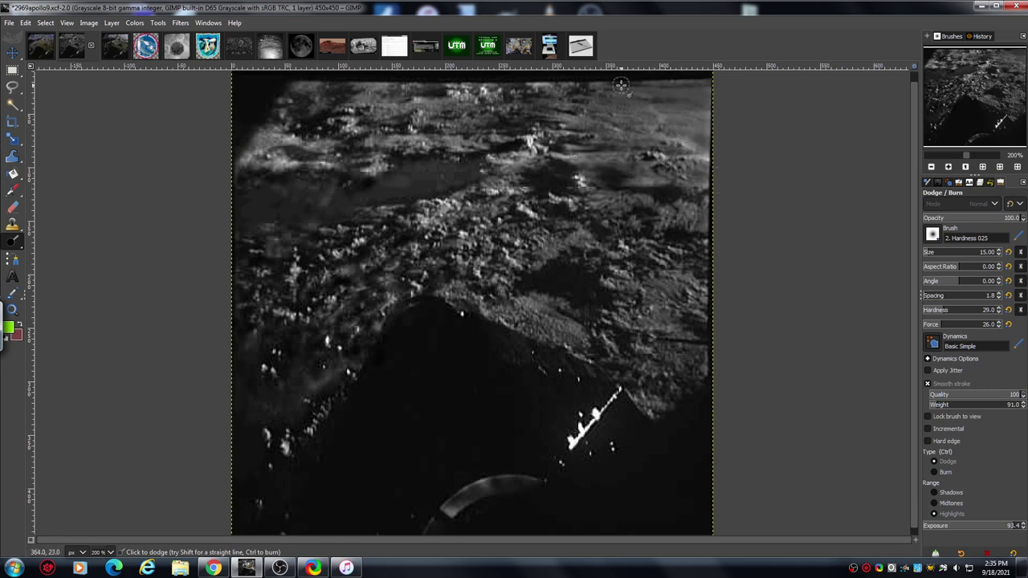
pyautogui.moveTo(620, 84); pyautogui.dragTo(699, 99)
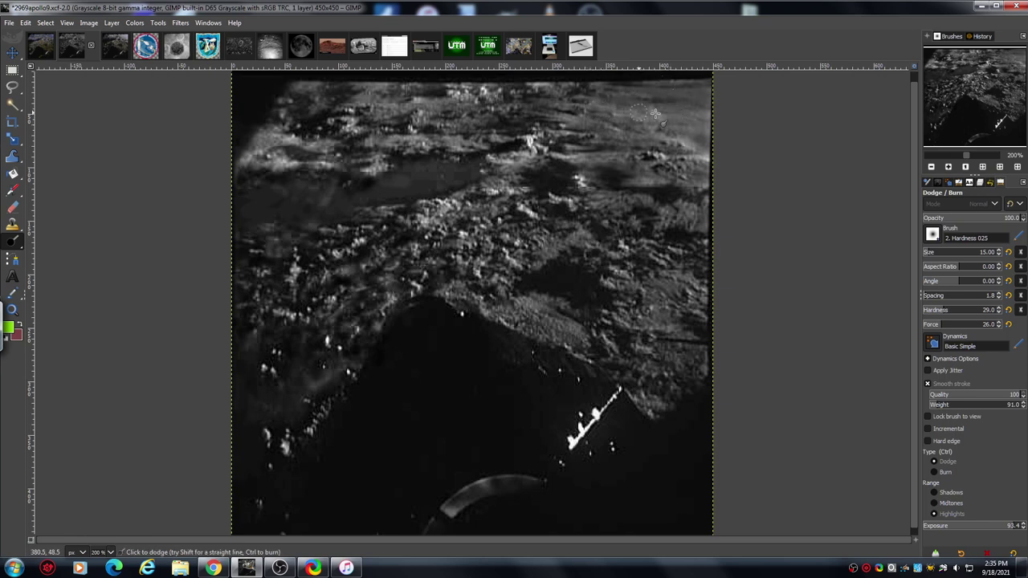
pyautogui.moveTo(747, 90)
pyautogui.mouseDown()
pyautogui.moveTo(657, 104)
pyautogui.moveTo(708, 106)
pyautogui.moveTo(682, 111)
pyautogui.moveTo(727, 133)
pyautogui.moveTo(688, 163)
pyautogui.moveTo(559, 119)
pyautogui.moveTo(598, 114)
pyautogui.moveTo(526, 97)
pyautogui.moveTo(564, 93)
pyautogui.moveTo(502, 99)
pyautogui.moveTo(525, 116)
pyautogui.moveTo(504, 127)
pyautogui.moveTo(563, 104)
pyautogui.mouseUp()
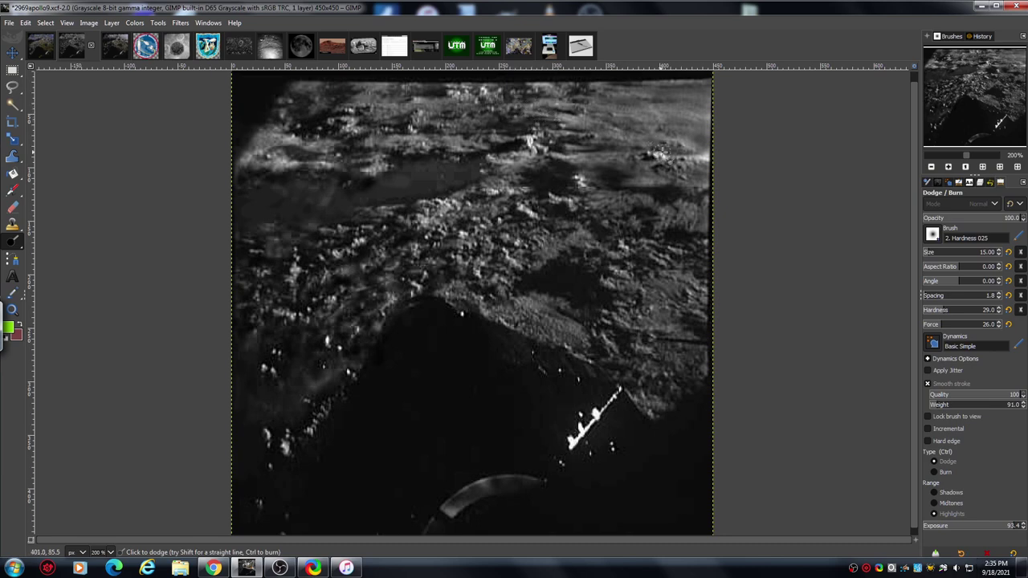
pyautogui.moveTo(590, 134)
pyautogui.mouseDown()
pyautogui.moveTo(667, 143)
pyautogui.moveTo(591, 113)
pyautogui.moveTo(683, 114)
pyautogui.moveTo(572, 97)
pyautogui.moveTo(716, 94)
pyautogui.moveTo(664, 82)
pyautogui.moveTo(713, 93)
pyautogui.moveTo(644, 99)
pyautogui.moveTo(694, 101)
pyautogui.moveTo(706, 133)
pyautogui.mouseUp()
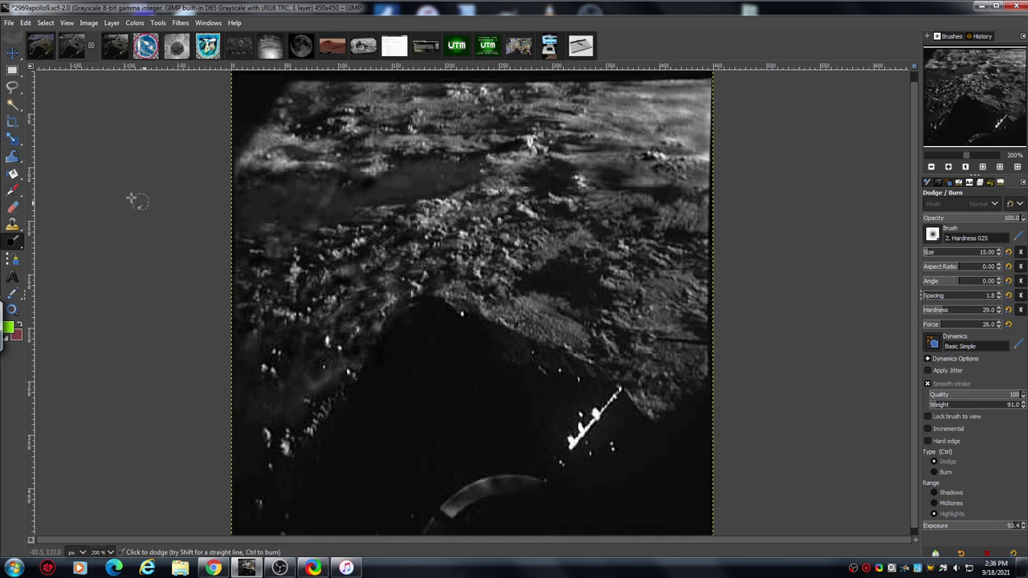
# Step: Switch to the PIA23080 image and burn the midtones in the blue and golden terrain right of the central crater with a size 105 brush
pyautogui.click(519, 48)
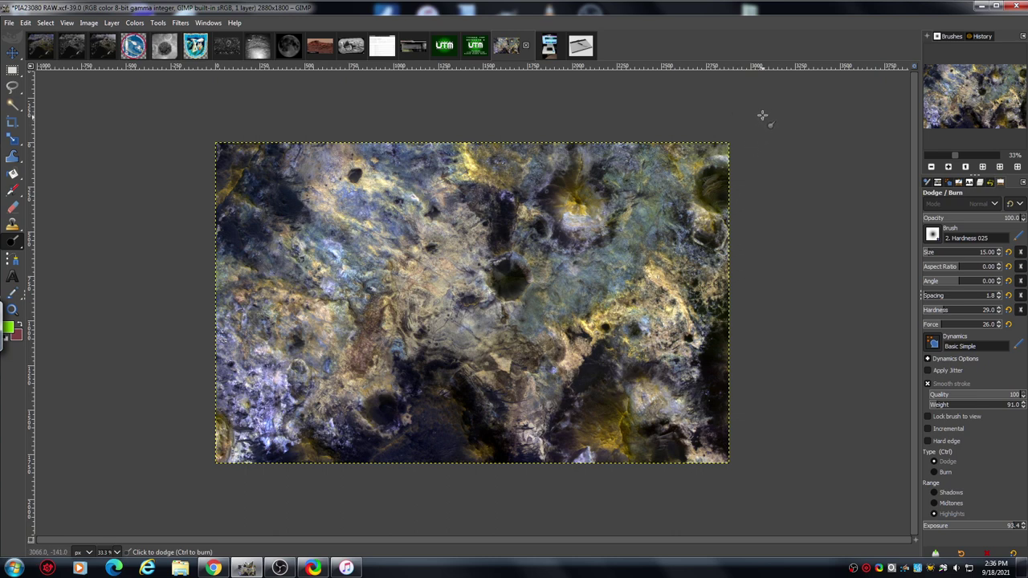
pyautogui.click(950, 166)
pyautogui.click(949, 166)
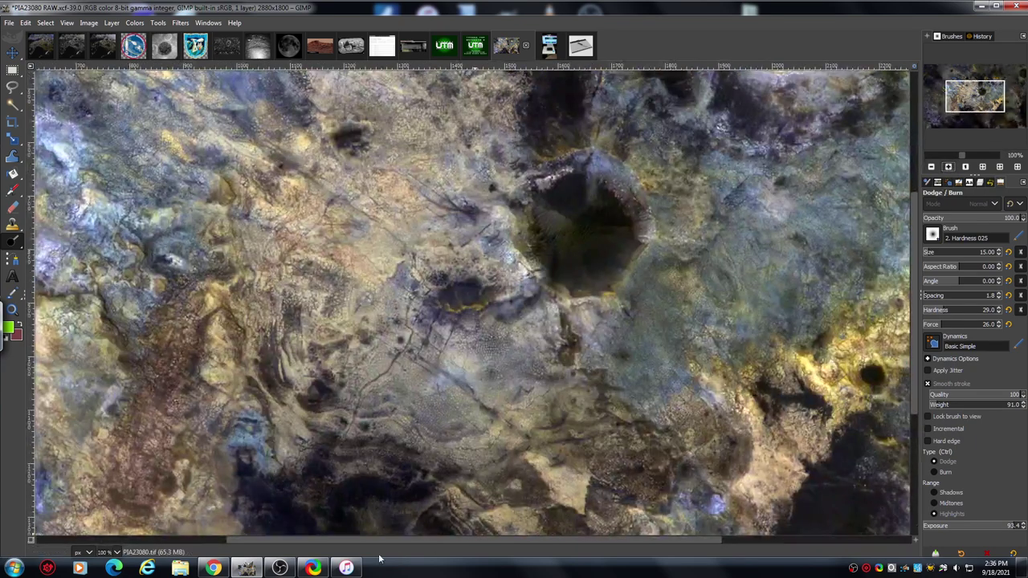
pyautogui.moveTo(391, 544); pyautogui.dragTo(608, 541)
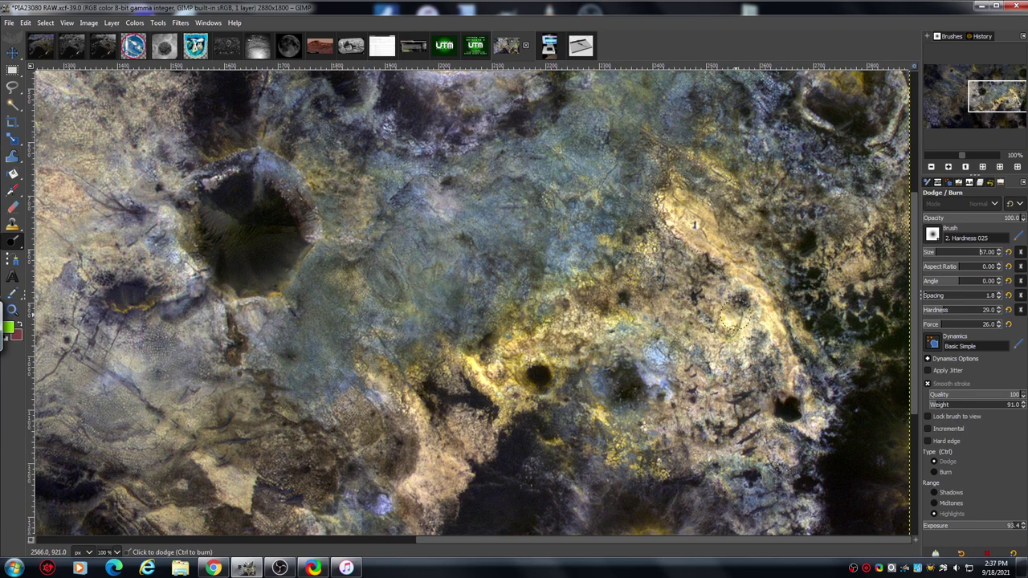
pyautogui.click(941, 255)
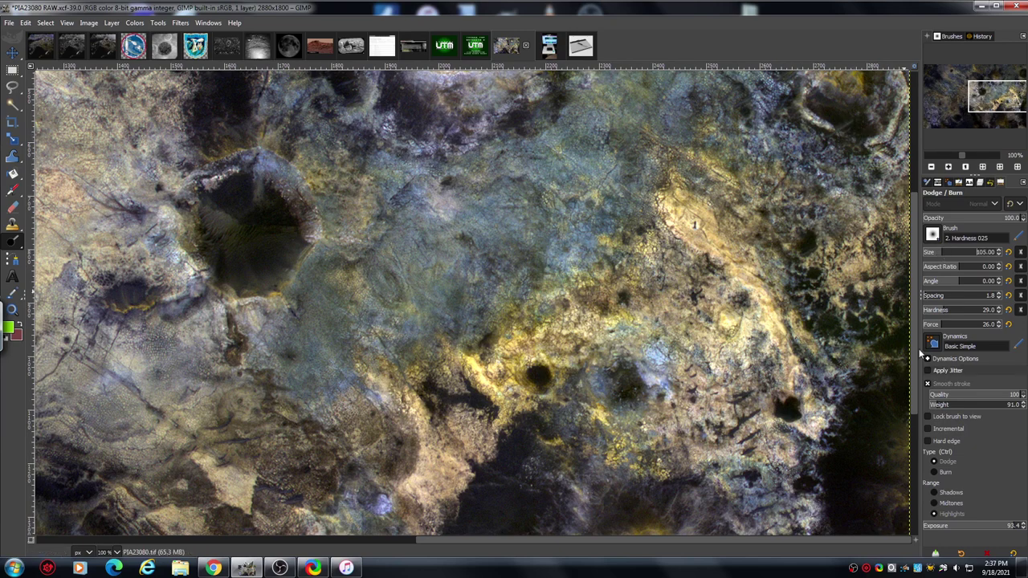
pyautogui.click(934, 472)
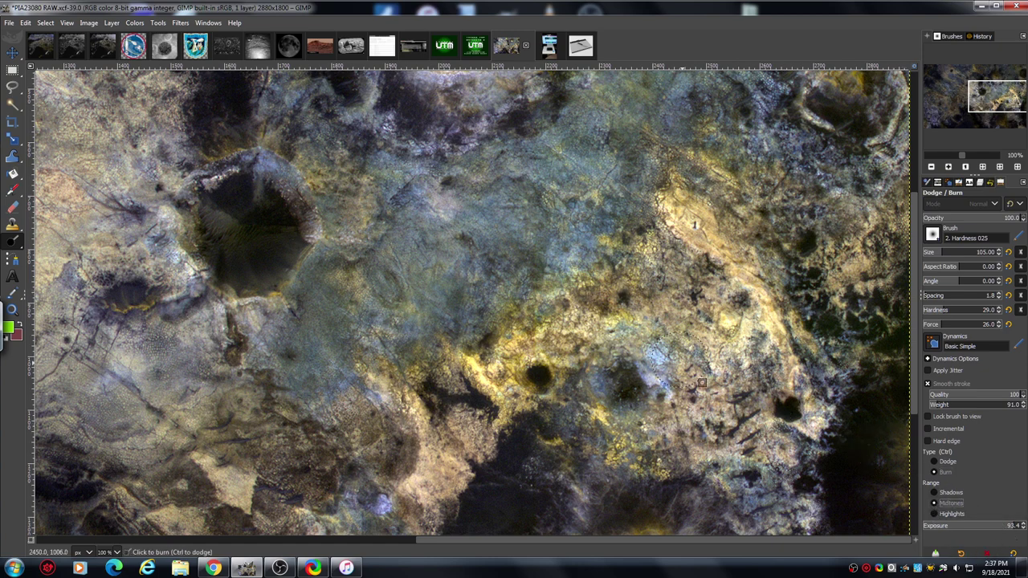
pyautogui.moveTo(610, 322)
pyautogui.mouseDown()
pyautogui.moveTo(687, 349)
pyautogui.moveTo(721, 373)
pyautogui.moveTo(654, 319)
pyautogui.moveTo(695, 299)
pyautogui.moveTo(680, 285)
pyautogui.moveTo(679, 223)
pyautogui.moveTo(709, 229)
pyautogui.moveTo(727, 291)
pyautogui.moveTo(752, 284)
pyautogui.moveTo(724, 250)
pyautogui.moveTo(792, 378)
pyautogui.moveTo(732, 322)
pyautogui.moveTo(727, 365)
pyautogui.moveTo(692, 382)
pyautogui.moveTo(619, 339)
pyautogui.moveTo(585, 358)
pyautogui.moveTo(548, 341)
pyautogui.moveTo(526, 357)
pyautogui.moveTo(531, 372)
pyautogui.moveTo(514, 379)
pyautogui.moveTo(512, 425)
pyautogui.moveTo(476, 467)
pyautogui.moveTo(379, 395)
pyautogui.moveTo(453, 379)
pyautogui.mouseUp()
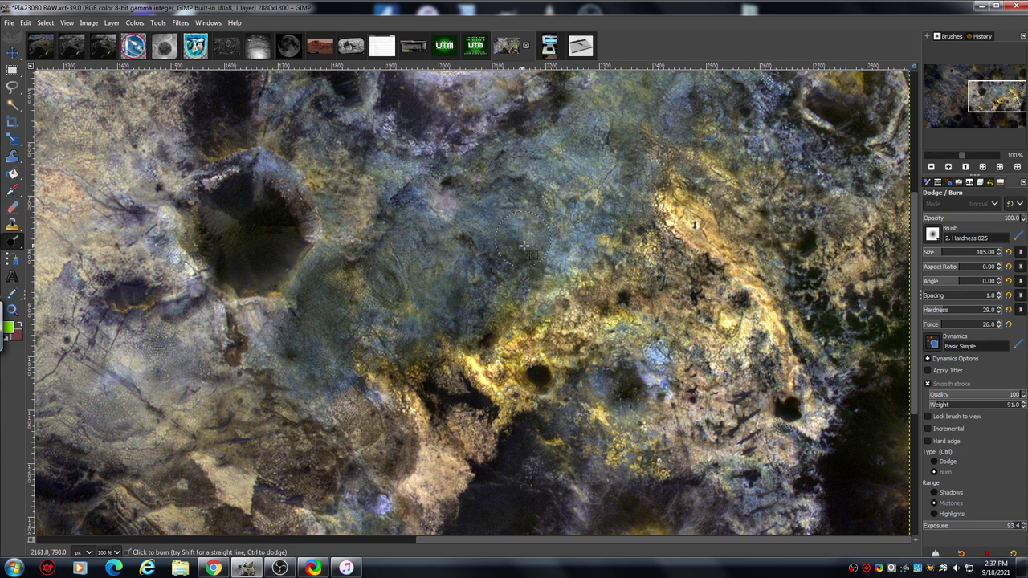
pyautogui.moveTo(536, 152)
pyautogui.mouseDown()
pyautogui.moveTo(586, 176)
pyautogui.moveTo(581, 141)
pyautogui.moveTo(594, 128)
pyautogui.moveTo(617, 190)
pyautogui.moveTo(620, 164)
pyautogui.moveTo(652, 151)
pyautogui.moveTo(658, 176)
pyautogui.moveTo(746, 220)
pyautogui.moveTo(742, 255)
pyautogui.moveTo(767, 293)
pyautogui.mouseUp()
pyautogui.moveTo(683, 353)
pyautogui.mouseDown()
pyautogui.moveTo(634, 386)
pyautogui.moveTo(671, 395)
pyautogui.moveTo(664, 375)
pyautogui.moveTo(652, 439)
pyautogui.moveTo(753, 432)
pyautogui.moveTo(648, 388)
pyautogui.moveTo(615, 389)
pyautogui.moveTo(609, 412)
pyautogui.moveTo(549, 424)
pyautogui.moveTo(464, 417)
pyautogui.moveTo(560, 300)
pyautogui.moveTo(590, 243)
pyautogui.moveTo(607, 252)
pyautogui.moveTo(549, 334)
pyautogui.moveTo(514, 360)
pyautogui.moveTo(509, 389)
pyautogui.moveTo(536, 415)
pyautogui.moveTo(579, 325)
pyautogui.moveTo(624, 375)
pyautogui.moveTo(603, 400)
pyautogui.moveTo(669, 314)
pyautogui.moveTo(608, 300)
pyautogui.moveTo(662, 286)
pyautogui.moveTo(687, 217)
pyautogui.moveTo(768, 367)
pyautogui.moveTo(558, 137)
pyautogui.moveTo(530, 131)
pyautogui.moveTo(586, 243)
pyautogui.moveTo(571, 242)
pyautogui.moveTo(526, 160)
pyautogui.moveTo(503, 157)
pyautogui.moveTo(542, 247)
pyautogui.moveTo(484, 184)
pyautogui.moveTo(462, 241)
pyautogui.moveTo(422, 207)
pyautogui.moveTo(410, 224)
pyautogui.moveTo(337, 204)
pyautogui.moveTo(318, 165)
pyautogui.moveTo(430, 177)
pyautogui.moveTo(345, 265)
pyautogui.moveTo(391, 352)
pyautogui.moveTo(301, 343)
pyautogui.moveTo(289, 315)
pyautogui.moveTo(341, 331)
pyautogui.moveTo(398, 250)
pyautogui.moveTo(449, 332)
pyautogui.moveTo(438, 240)
pyautogui.moveTo(456, 253)
pyautogui.moveTo(451, 193)
pyautogui.moveTo(450, 227)
pyautogui.mouseUp()
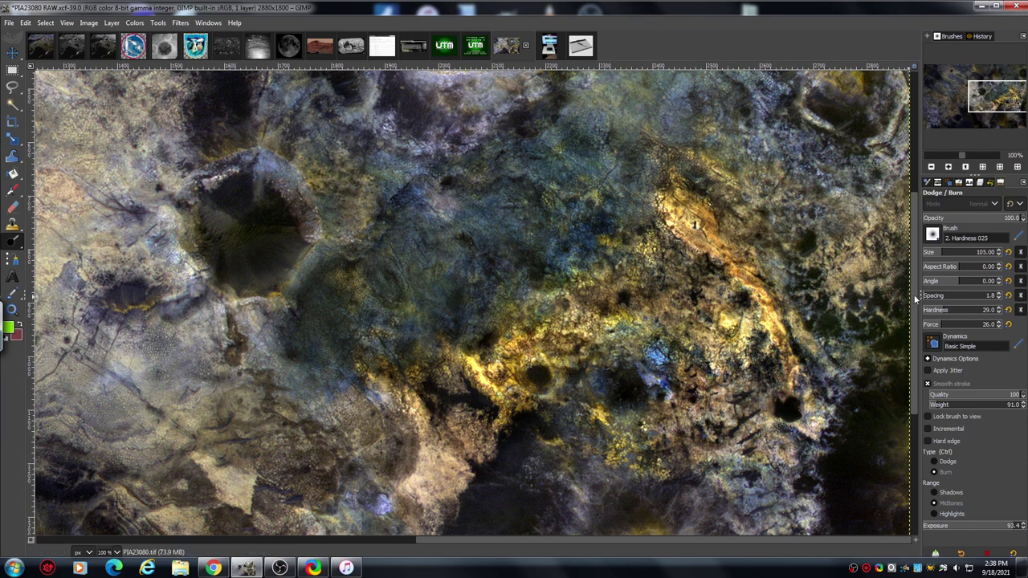
# Step: Burn the shadows in the golden terrain and the dark area below it with the size 105 brush at exposure 19.2
pyautogui.moveTo(915, 300); pyautogui.dragTo(914, 322)
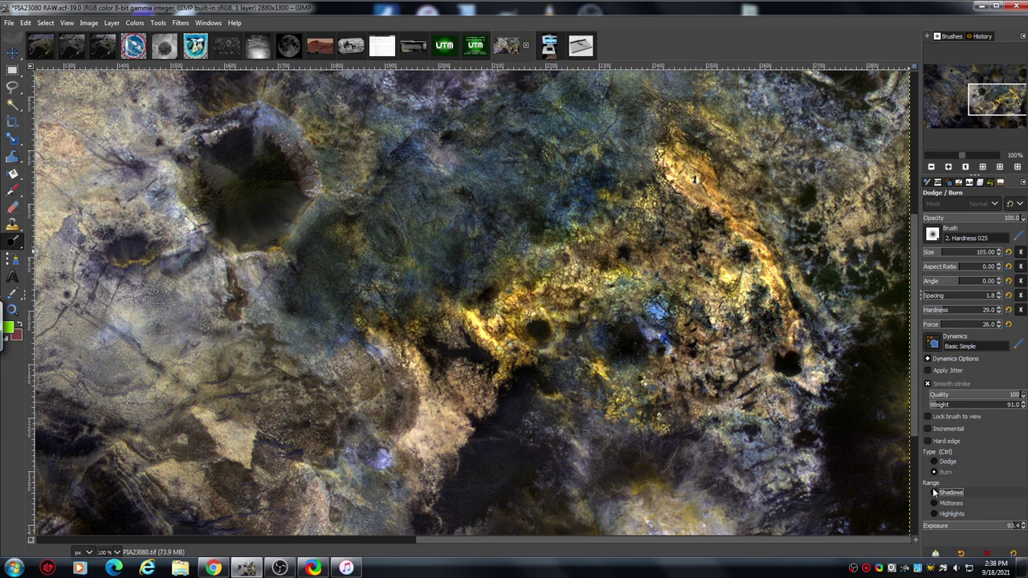
pyautogui.click(958, 493)
pyautogui.click(945, 527)
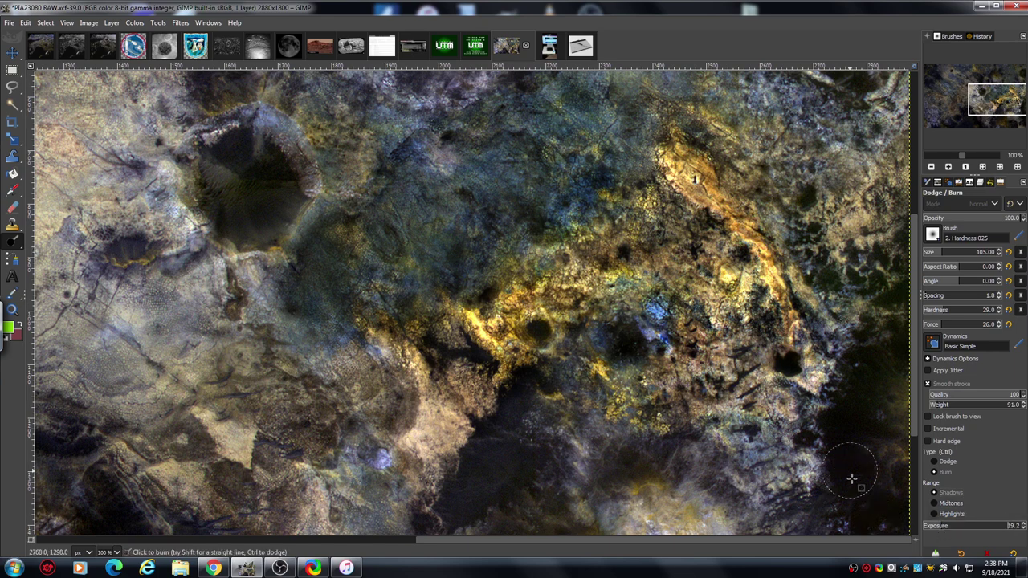
pyautogui.moveTo(554, 277)
pyautogui.mouseDown()
pyautogui.moveTo(513, 337)
pyautogui.moveTo(501, 318)
pyautogui.moveTo(534, 325)
pyautogui.moveTo(578, 293)
pyautogui.moveTo(572, 253)
pyautogui.moveTo(614, 285)
pyautogui.moveTo(631, 244)
pyautogui.moveTo(679, 265)
pyautogui.moveTo(675, 180)
pyautogui.moveTo(711, 205)
pyautogui.moveTo(757, 277)
pyautogui.moveTo(658, 299)
pyautogui.moveTo(522, 176)
pyautogui.moveTo(482, 201)
pyautogui.moveTo(418, 158)
pyautogui.moveTo(469, 253)
pyautogui.moveTo(378, 281)
pyautogui.moveTo(384, 327)
pyautogui.moveTo(472, 370)
pyautogui.moveTo(498, 426)
pyautogui.mouseUp()
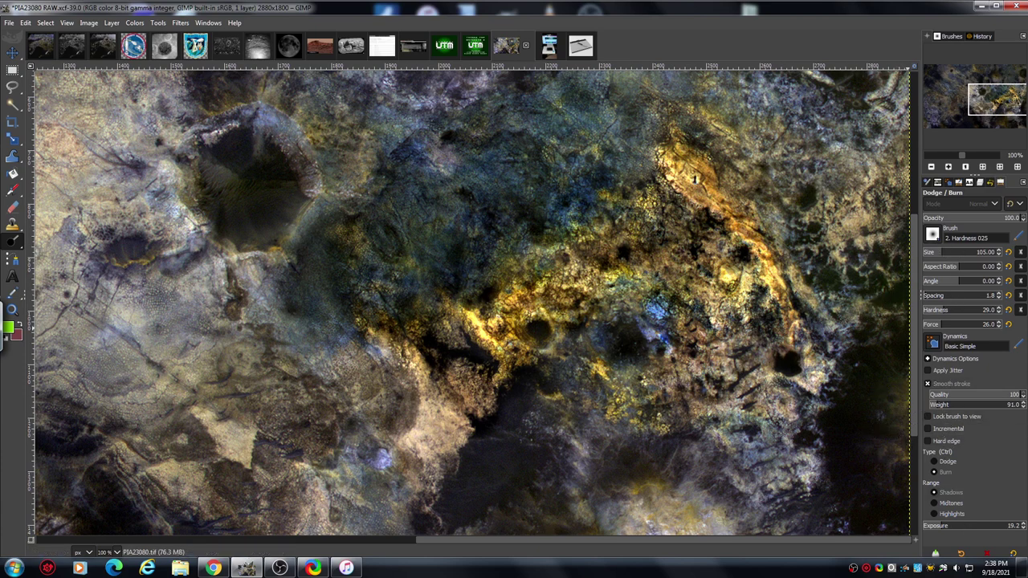
# Step: Configure the Dodge/Burn tool to dodge highlights with a size 13 brush at exposure 70.9
pyautogui.click(956, 502)
pyautogui.click(993, 525)
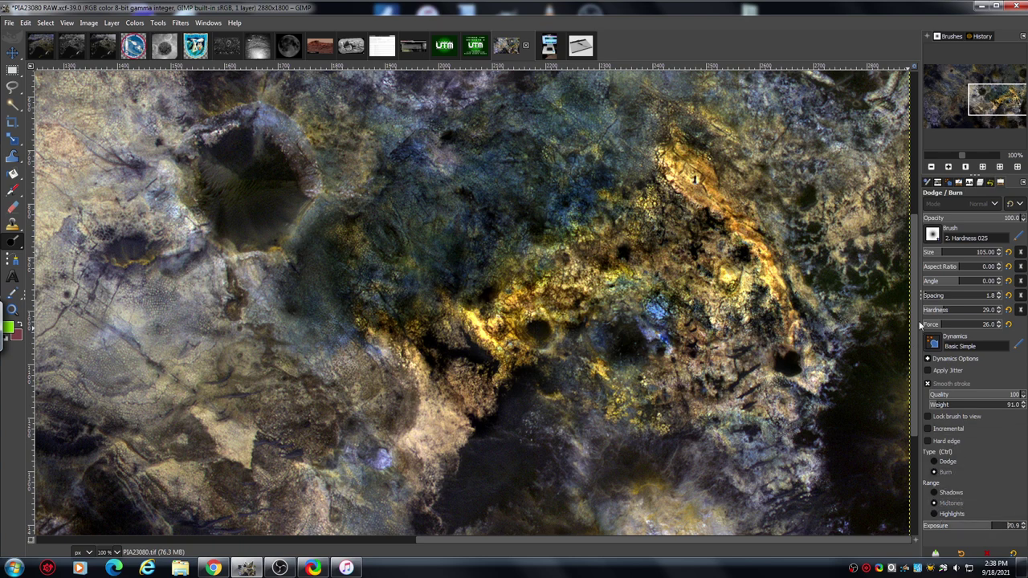
pyautogui.click(948, 167)
pyautogui.click(948, 167)
pyautogui.click(948, 167)
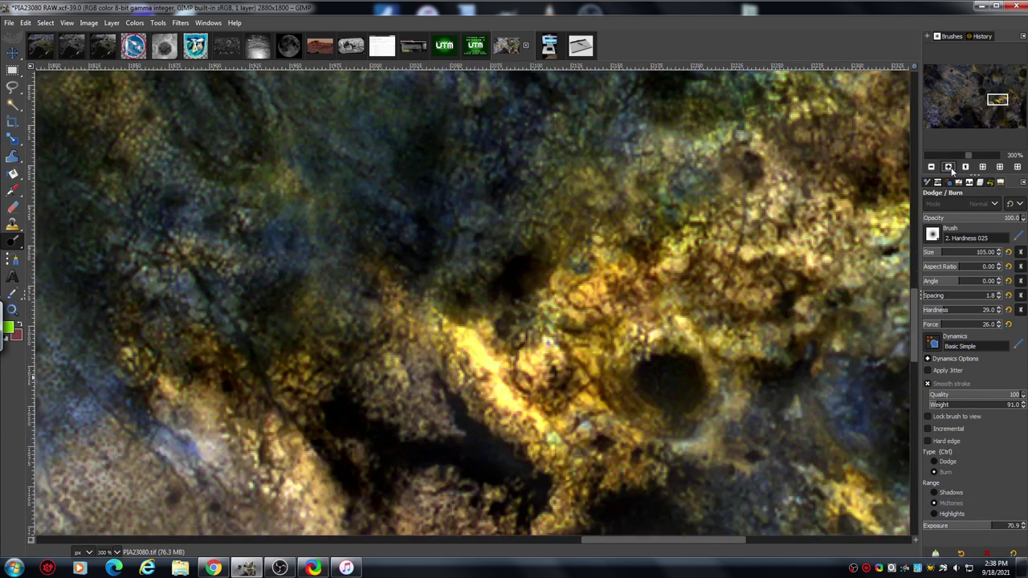
pyautogui.click(948, 167)
pyautogui.scroll(3, 913, 303)
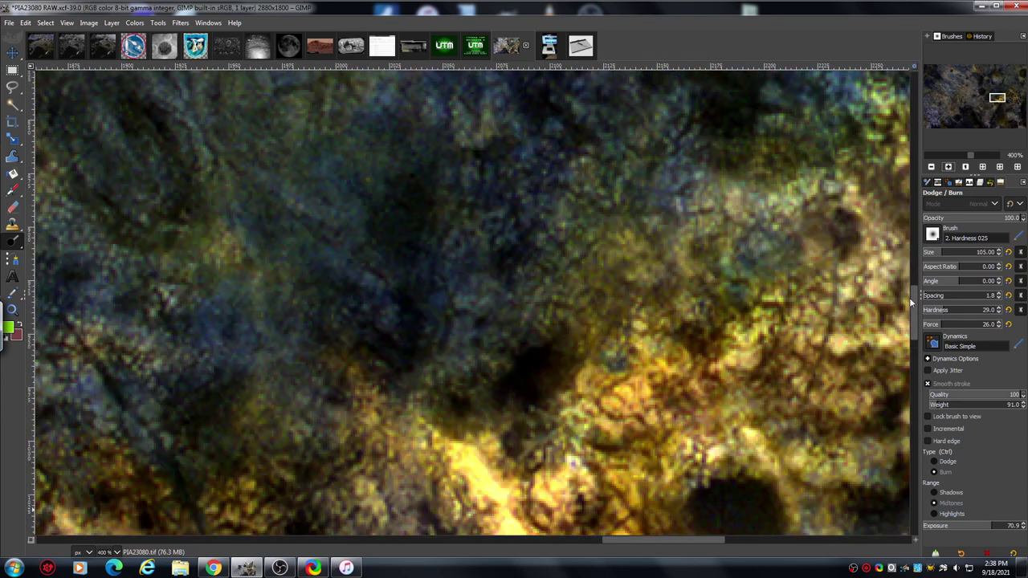
pyautogui.click(930, 167)
pyautogui.click(930, 167)
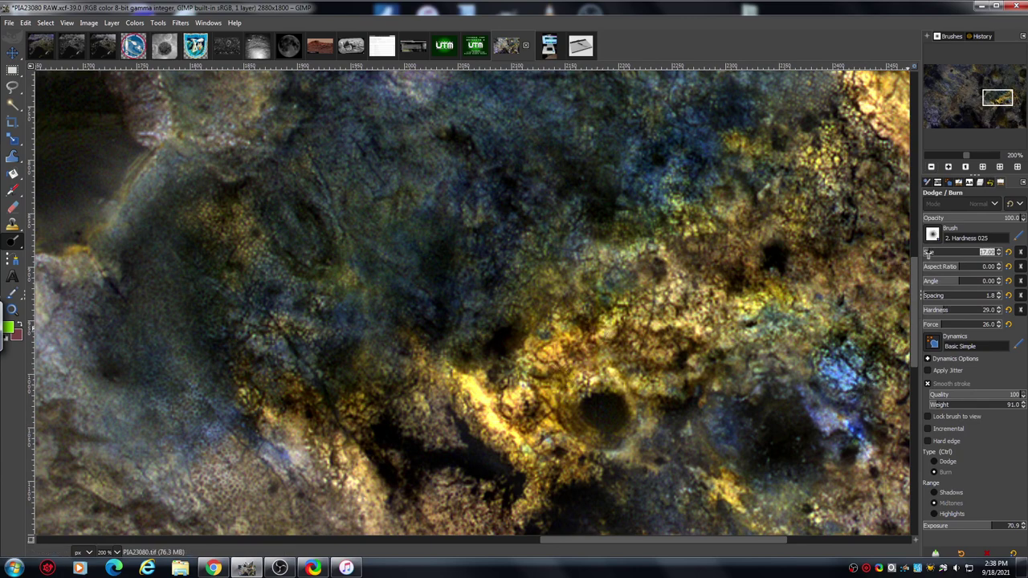
pyautogui.click(934, 462)
pyautogui.click(933, 515)
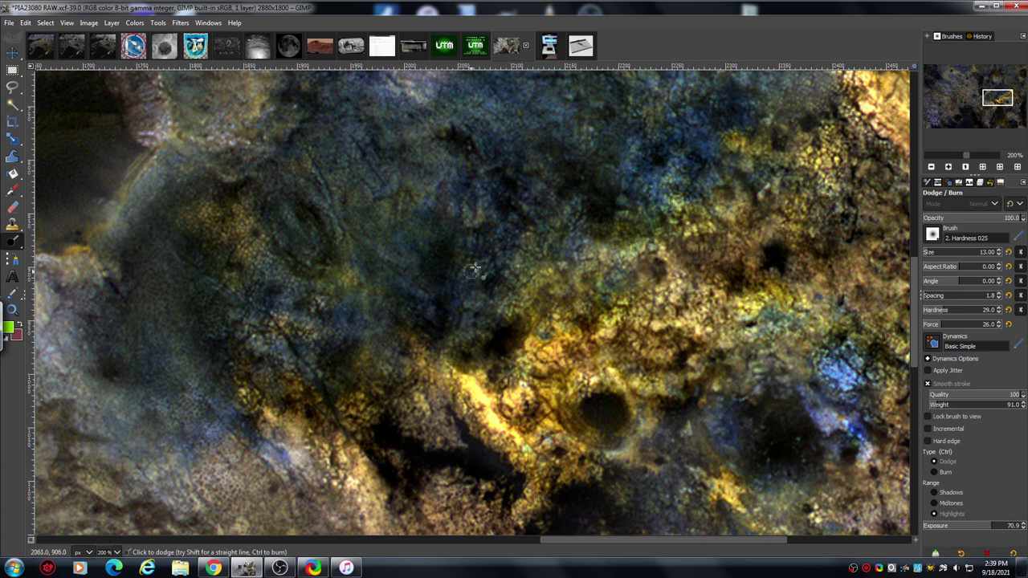
# Step: Dodge the highlights along the edge of the dark blue terrain and in the golden terrain beside the small dark crater
pyautogui.moveTo(500, 261)
pyautogui.mouseDown()
pyautogui.moveTo(531, 310)
pyautogui.moveTo(495, 310)
pyautogui.moveTo(487, 335)
pyautogui.moveTo(514, 330)
pyautogui.moveTo(522, 359)
pyautogui.moveTo(508, 347)
pyautogui.moveTo(484, 358)
pyautogui.moveTo(502, 353)
pyautogui.moveTo(463, 347)
pyautogui.moveTo(477, 327)
pyautogui.mouseUp()
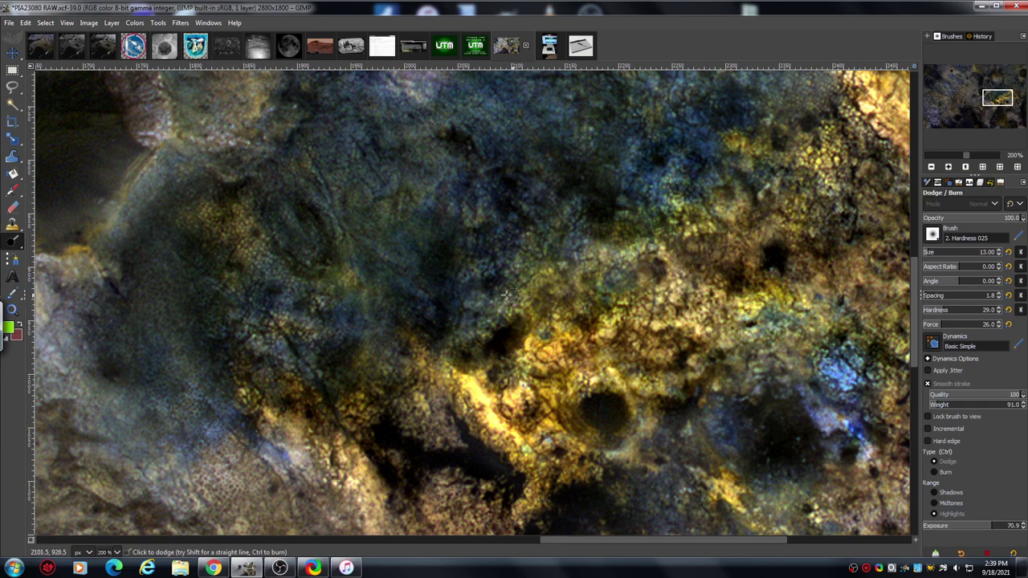
pyautogui.moveTo(530, 306)
pyautogui.mouseDown()
pyautogui.moveTo(542, 330)
pyautogui.moveTo(524, 346)
pyautogui.moveTo(548, 347)
pyautogui.moveTo(552, 334)
pyautogui.moveTo(564, 350)
pyautogui.moveTo(543, 366)
pyautogui.mouseUp()
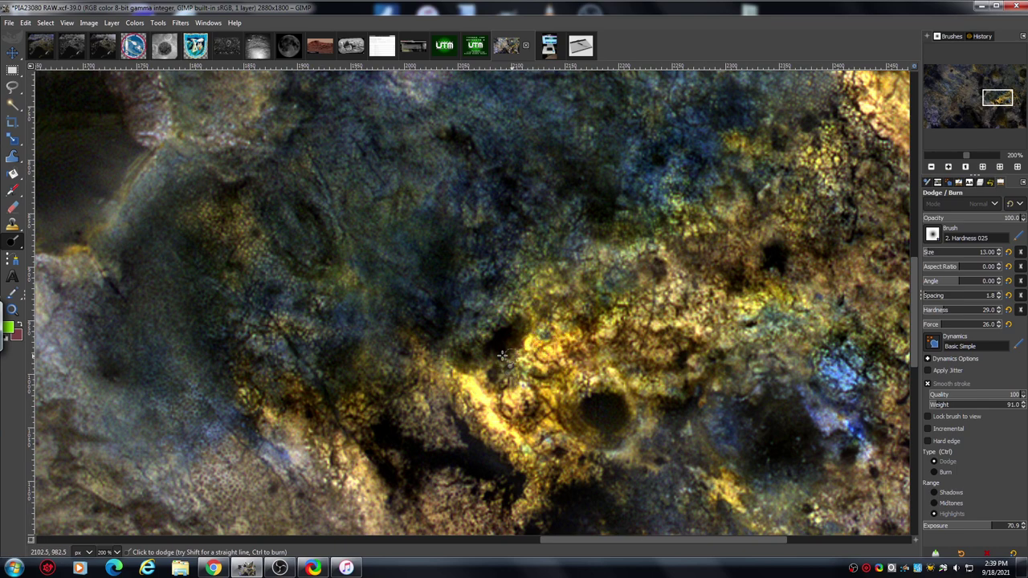
pyautogui.moveTo(496, 347)
pyautogui.mouseDown()
pyautogui.moveTo(504, 370)
pyautogui.moveTo(477, 356)
pyautogui.moveTo(495, 320)
pyautogui.mouseUp()
pyautogui.scroll(-3, 913, 345)
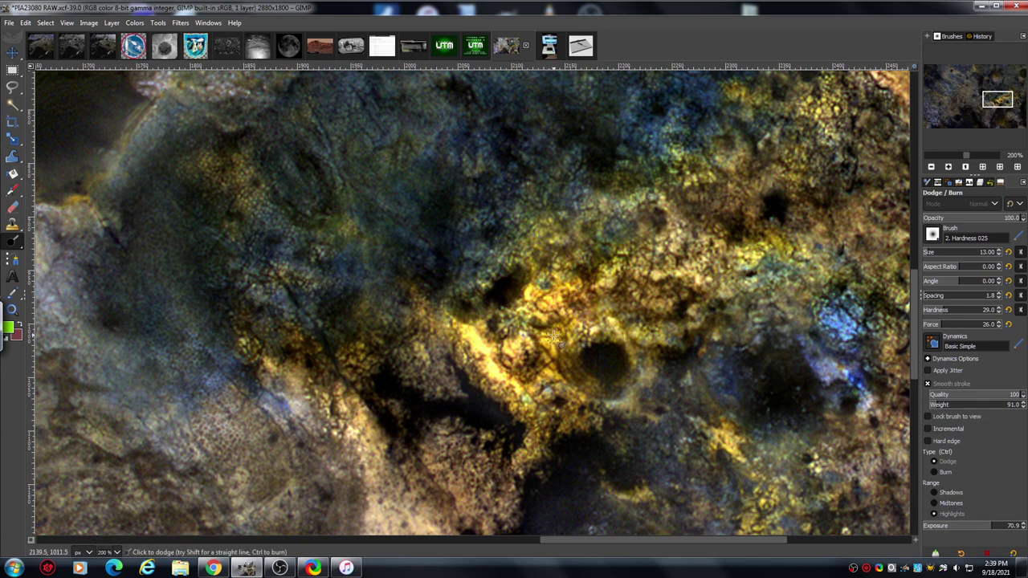
pyautogui.moveTo(553, 336)
pyautogui.mouseDown()
pyautogui.moveTo(578, 376)
pyautogui.moveTo(526, 350)
pyautogui.moveTo(513, 319)
pyautogui.mouseUp()
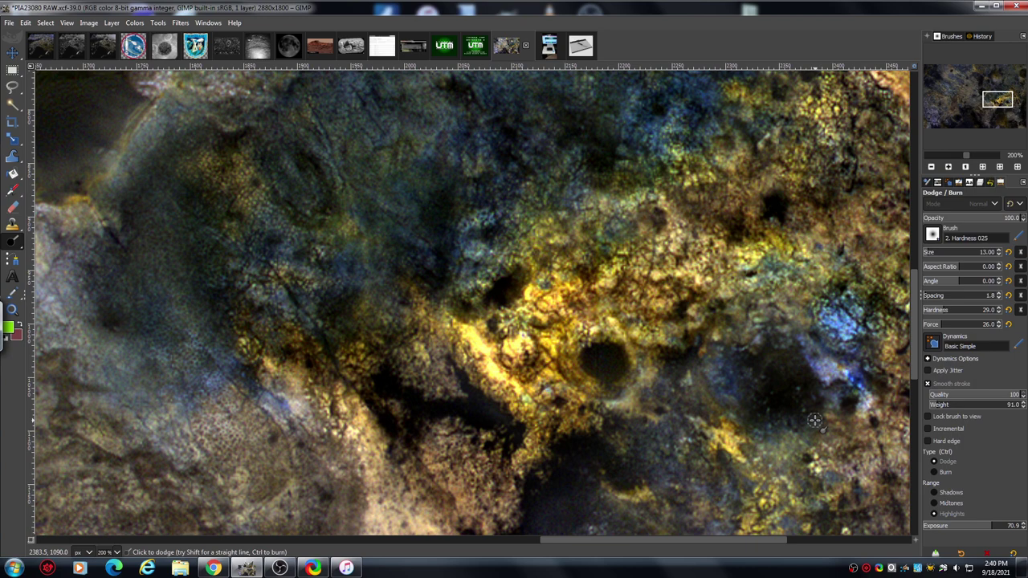
# Step: Burn the midtones in the golden ridge and terrain just left of the small dark crater with a size 33 brush
pyautogui.click(935, 503)
pyautogui.click(934, 473)
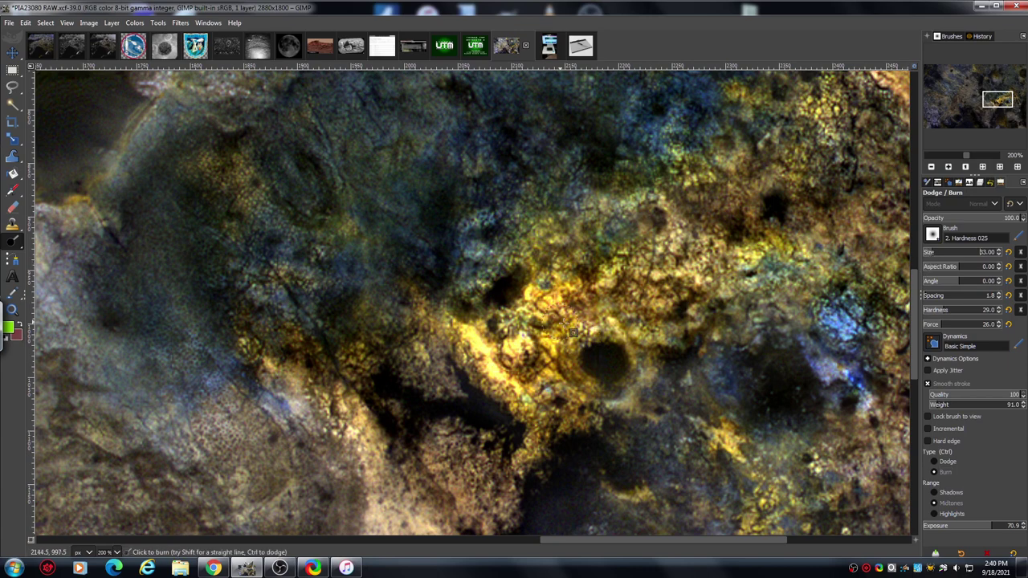
pyautogui.moveTo(564, 316)
pyautogui.mouseDown()
pyautogui.moveTo(553, 277)
pyautogui.moveTo(549, 297)
pyautogui.moveTo(531, 300)
pyautogui.moveTo(549, 342)
pyautogui.moveTo(543, 364)
pyautogui.moveTo(530, 323)
pyautogui.moveTo(488, 324)
pyautogui.moveTo(520, 361)
pyautogui.moveTo(508, 372)
pyautogui.moveTo(469, 324)
pyautogui.moveTo(507, 394)
pyautogui.moveTo(527, 400)
pyautogui.moveTo(578, 340)
pyautogui.moveTo(560, 301)
pyautogui.moveTo(524, 305)
pyautogui.moveTo(556, 269)
pyautogui.moveTo(537, 253)
pyautogui.moveTo(471, 291)
pyautogui.moveTo(511, 246)
pyautogui.moveTo(475, 263)
pyautogui.moveTo(488, 234)
pyautogui.moveTo(479, 215)
pyautogui.moveTo(558, 228)
pyautogui.moveTo(547, 223)
pyautogui.moveTo(586, 320)
pyautogui.moveTo(640, 344)
pyautogui.moveTo(580, 348)
pyautogui.moveTo(556, 329)
pyautogui.moveTo(554, 260)
pyautogui.moveTo(563, 308)
pyautogui.moveTo(529, 303)
pyautogui.moveTo(540, 259)
pyautogui.moveTo(563, 236)
pyautogui.moveTo(556, 358)
pyautogui.moveTo(544, 330)
pyautogui.moveTo(529, 360)
pyautogui.moveTo(501, 323)
pyautogui.moveTo(508, 327)
pyautogui.moveTo(468, 336)
pyautogui.moveTo(521, 407)
pyautogui.moveTo(460, 358)
pyautogui.moveTo(436, 317)
pyautogui.moveTo(438, 370)
pyautogui.moveTo(406, 354)
pyautogui.moveTo(486, 341)
pyautogui.mouseUp()
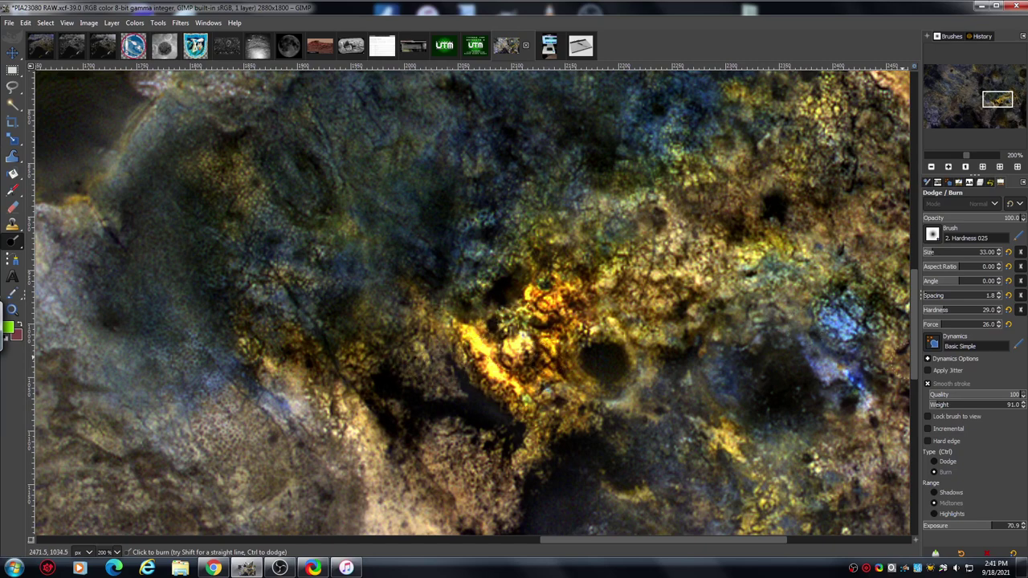
# Step: Burn the shadows in the golden ridge and the terrain above the small dark crater with the size 33 brush
pyautogui.click(934, 492)
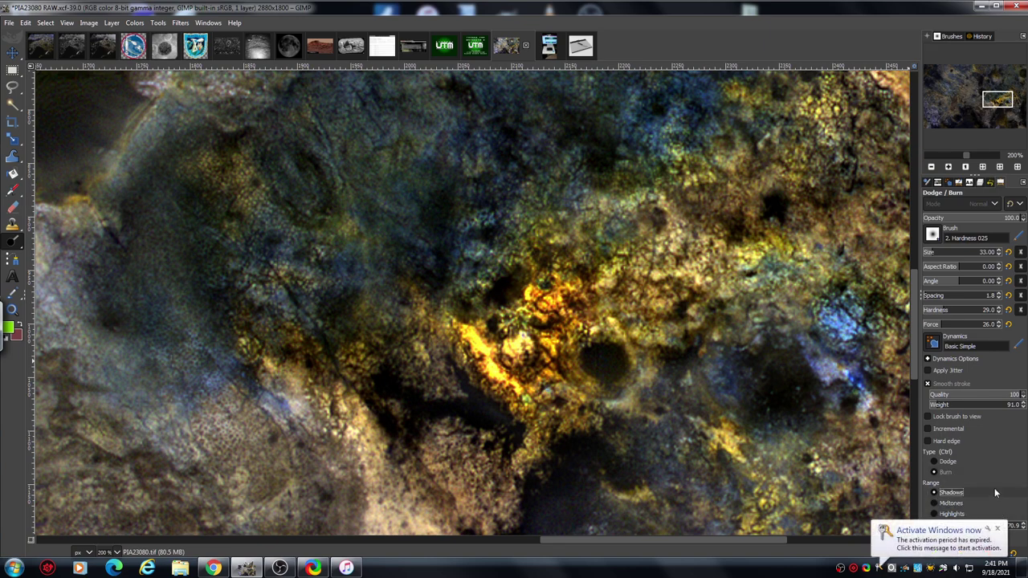
pyautogui.click(997, 529)
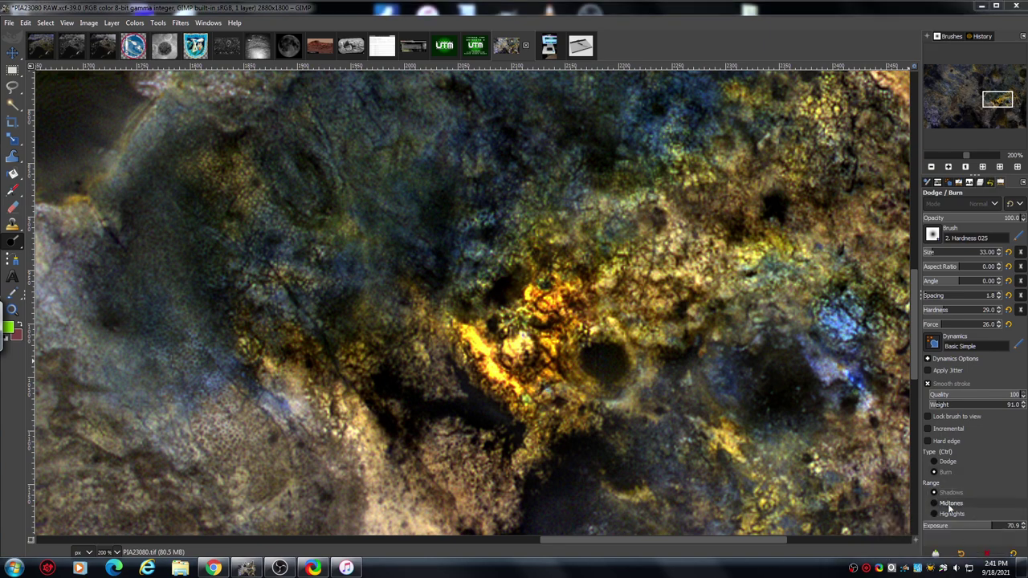
pyautogui.moveTo(562, 251)
pyautogui.mouseDown()
pyautogui.moveTo(559, 292)
pyautogui.moveTo(582, 297)
pyautogui.moveTo(582, 317)
pyautogui.moveTo(567, 347)
pyautogui.moveTo(591, 382)
pyautogui.moveTo(586, 338)
pyautogui.moveTo(628, 336)
pyautogui.moveTo(598, 319)
pyautogui.moveTo(620, 304)
pyautogui.moveTo(601, 295)
pyautogui.moveTo(619, 280)
pyautogui.moveTo(590, 275)
pyautogui.moveTo(611, 258)
pyautogui.moveTo(574, 253)
pyautogui.moveTo(606, 239)
pyautogui.moveTo(631, 262)
pyautogui.moveTo(627, 307)
pyautogui.moveTo(646, 326)
pyautogui.moveTo(630, 286)
pyautogui.moveTo(658, 311)
pyautogui.moveTo(658, 285)
pyautogui.moveTo(644, 271)
pyautogui.moveTo(655, 259)
pyautogui.moveTo(645, 251)
pyautogui.moveTo(660, 243)
pyautogui.moveTo(594, 225)
pyautogui.moveTo(632, 207)
pyautogui.moveTo(629, 188)
pyautogui.moveTo(658, 183)
pyautogui.moveTo(683, 199)
pyautogui.moveTo(662, 210)
pyautogui.moveTo(686, 255)
pyautogui.moveTo(693, 287)
pyautogui.moveTo(682, 302)
pyautogui.moveTo(483, 342)
pyautogui.moveTo(491, 331)
pyautogui.moveTo(507, 374)
pyautogui.moveTo(534, 391)
pyautogui.moveTo(516, 411)
pyautogui.moveTo(437, 313)
pyautogui.moveTo(476, 305)
pyautogui.moveTo(476, 275)
pyautogui.moveTo(499, 261)
pyautogui.moveTo(502, 230)
pyautogui.moveTo(562, 209)
pyautogui.moveTo(627, 197)
pyautogui.mouseUp()
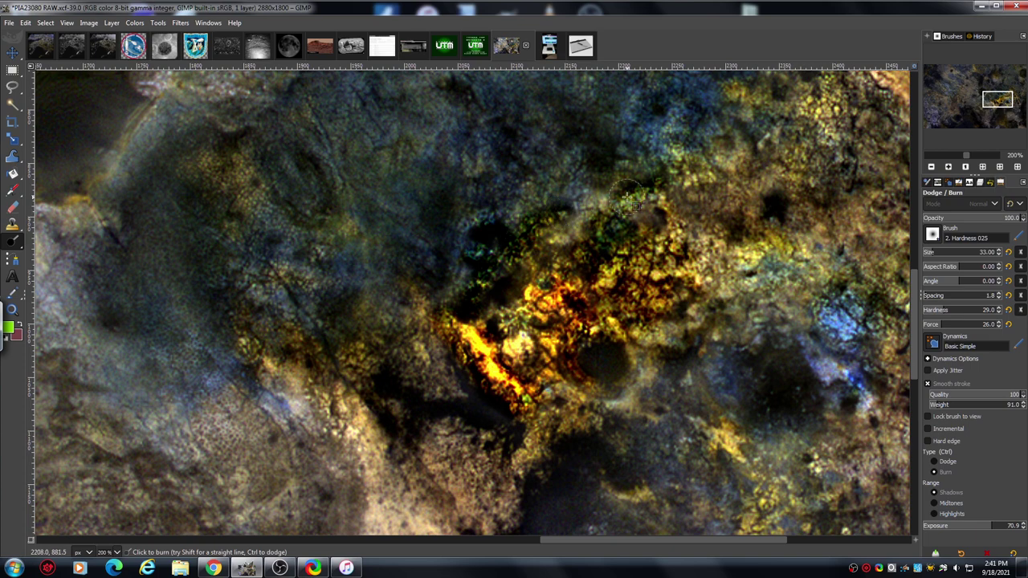
pyautogui.moveTo(628, 197)
pyautogui.mouseDown()
pyautogui.moveTo(676, 430)
pyautogui.moveTo(655, 427)
pyautogui.moveTo(644, 320)
pyautogui.moveTo(589, 241)
pyautogui.moveTo(576, 345)
pyautogui.moveTo(517, 328)
pyautogui.moveTo(481, 361)
pyautogui.moveTo(581, 314)
pyautogui.moveTo(591, 348)
pyautogui.moveTo(560, 371)
pyautogui.moveTo(545, 313)
pyautogui.moveTo(599, 278)
pyautogui.moveTo(555, 317)
pyautogui.moveTo(523, 265)
pyautogui.moveTo(443, 211)
pyautogui.moveTo(363, 204)
pyautogui.moveTo(455, 256)
pyautogui.moveTo(533, 324)
pyautogui.moveTo(397, 290)
pyautogui.moveTo(133, 101)
pyautogui.moveTo(228, 212)
pyautogui.moveTo(225, 187)
pyautogui.moveTo(243, 184)
pyautogui.moveTo(147, 88)
pyautogui.moveTo(105, 90)
pyautogui.mouseUp()
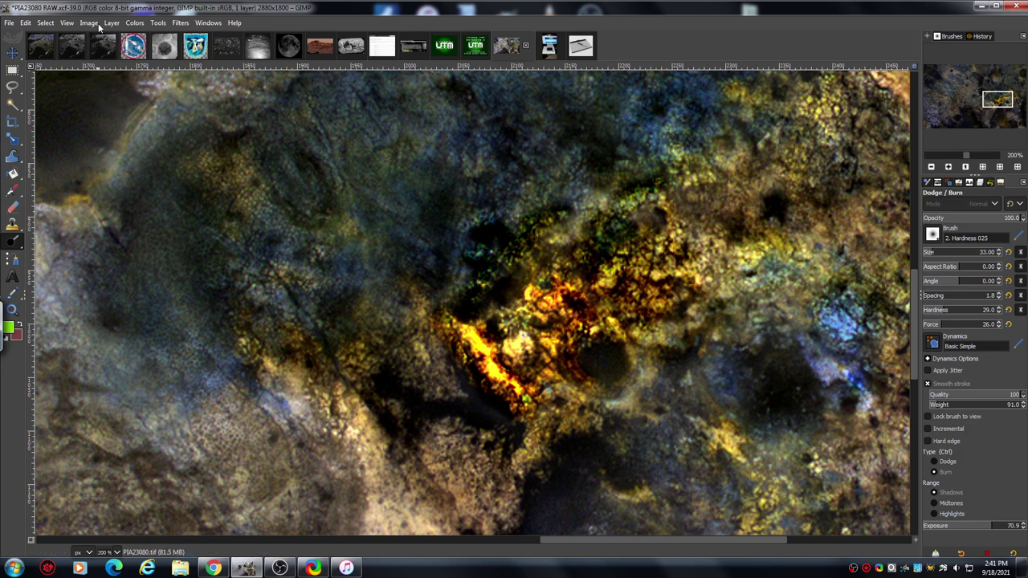
# Step: Desaturate the PIA23080 image completely by applying Saturation with a scale of 0.000
pyautogui.click(134, 24)
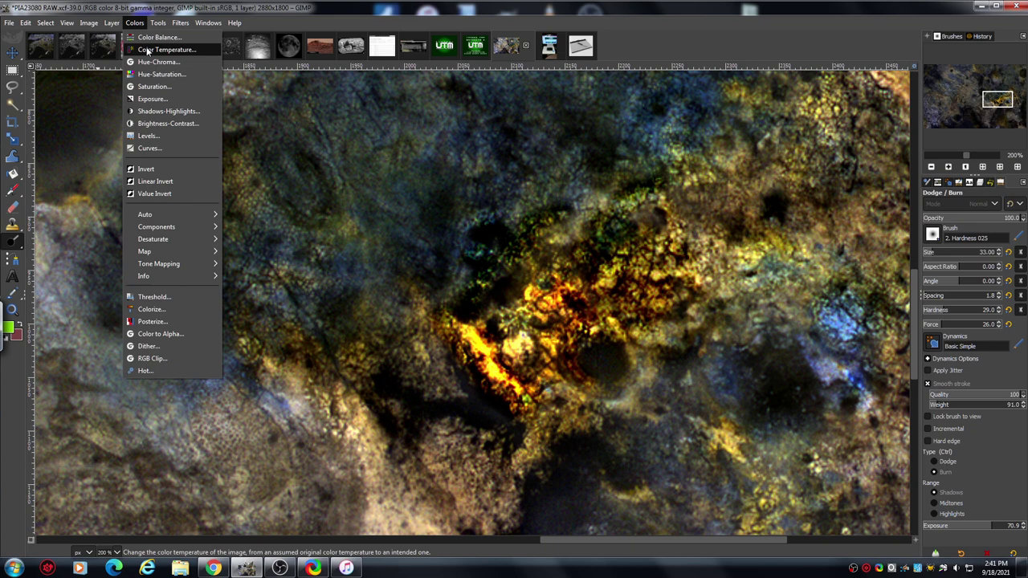
pyautogui.click(179, 85)
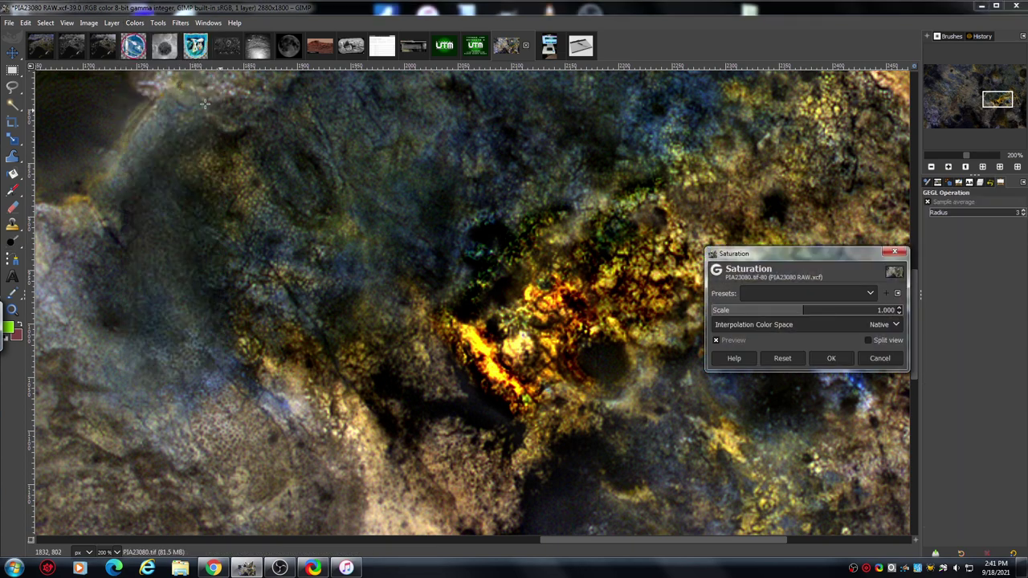
pyautogui.moveTo(804, 314); pyautogui.dragTo(700, 323)
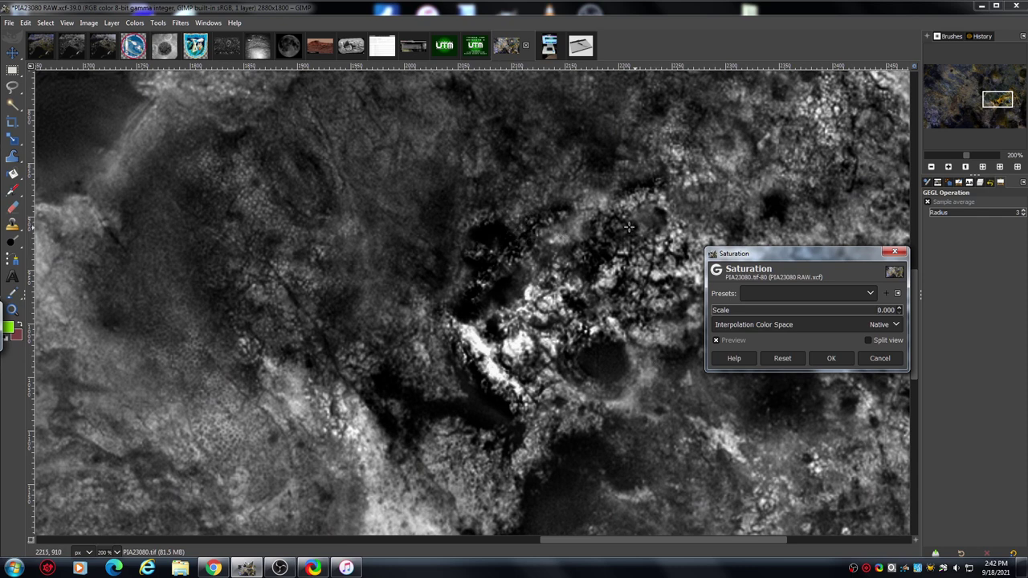
pyautogui.click(831, 359)
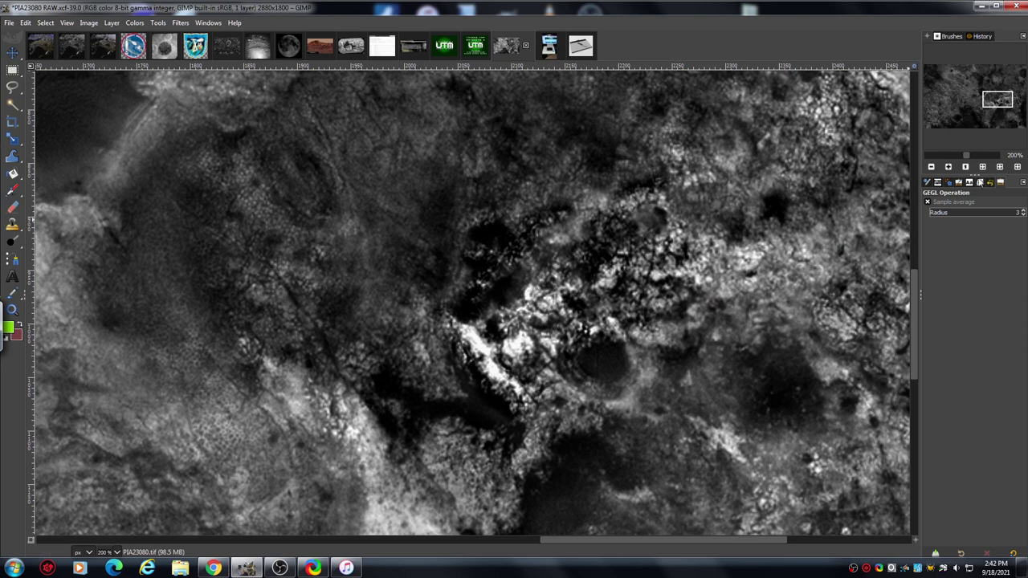
# Step: Burn the midtones around the small dark crater and up to the dark pit at its upper right with the size 33 brush
pyautogui.click(12, 241)
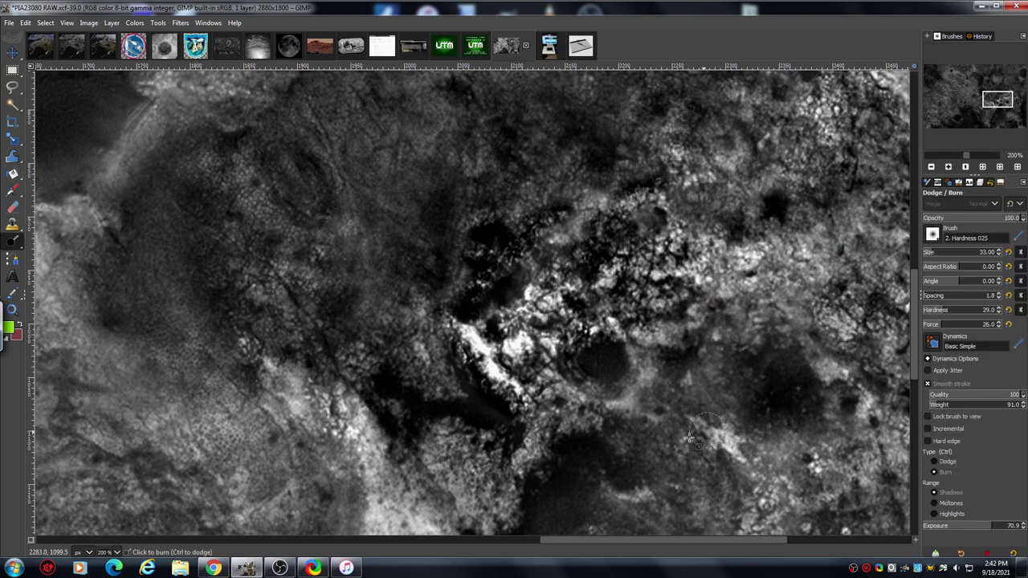
pyautogui.click(941, 502)
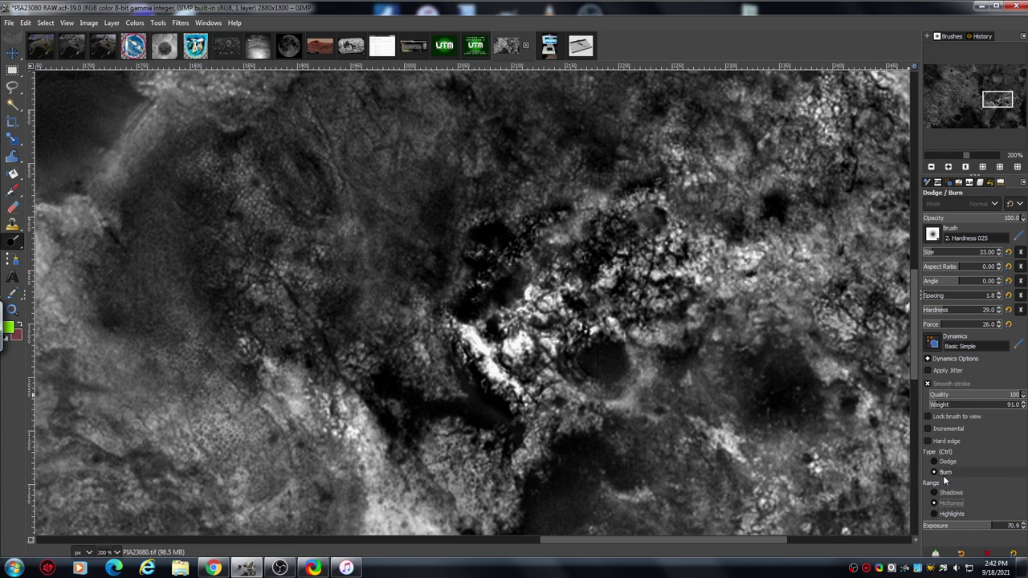
pyautogui.moveTo(578, 385); pyautogui.dragTo(526, 353)
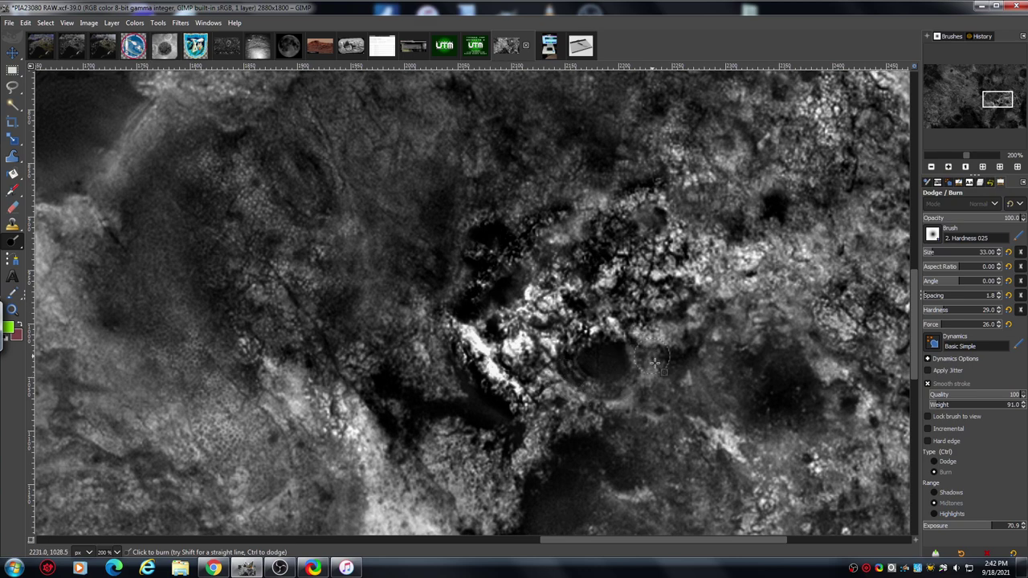
pyautogui.moveTo(660, 362)
pyautogui.mouseDown()
pyautogui.moveTo(682, 395)
pyautogui.moveTo(712, 398)
pyautogui.moveTo(702, 341)
pyautogui.moveTo(732, 331)
pyautogui.moveTo(715, 302)
pyautogui.moveTo(732, 281)
pyautogui.moveTo(700, 261)
pyautogui.moveTo(720, 236)
pyautogui.moveTo(710, 260)
pyautogui.moveTo(754, 297)
pyautogui.moveTo(743, 249)
pyautogui.moveTo(709, 236)
pyautogui.moveTo(675, 192)
pyautogui.moveTo(708, 234)
pyautogui.moveTo(702, 195)
pyautogui.moveTo(765, 210)
pyautogui.moveTo(755, 259)
pyautogui.moveTo(774, 273)
pyautogui.moveTo(799, 262)
pyautogui.moveTo(775, 245)
pyautogui.moveTo(778, 300)
pyautogui.moveTo(802, 312)
pyautogui.moveTo(758, 305)
pyautogui.moveTo(745, 281)
pyautogui.moveTo(761, 319)
pyautogui.moveTo(748, 334)
pyautogui.moveTo(762, 342)
pyautogui.moveTo(801, 319)
pyautogui.moveTo(790, 250)
pyautogui.moveTo(774, 230)
pyautogui.mouseUp()
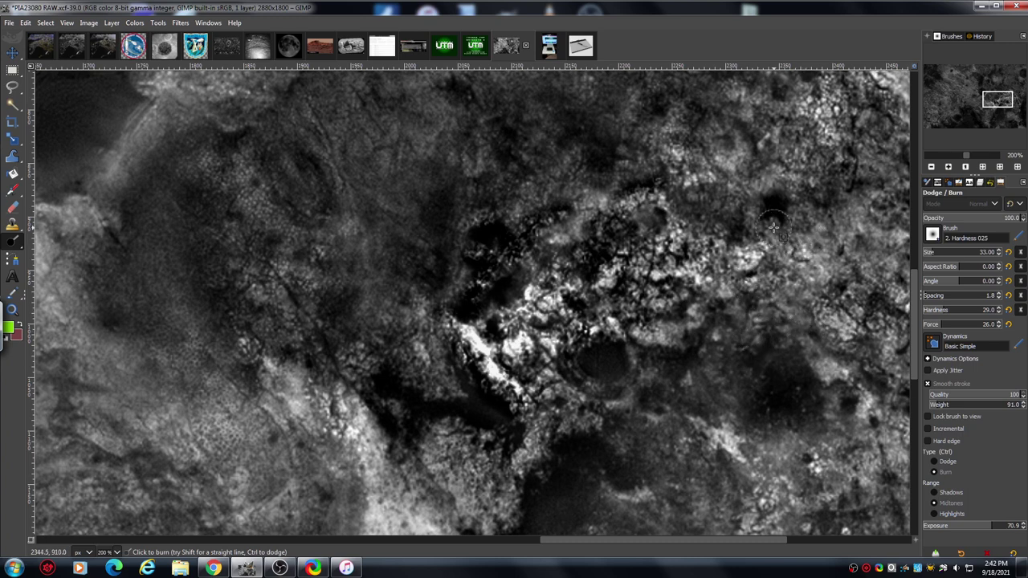
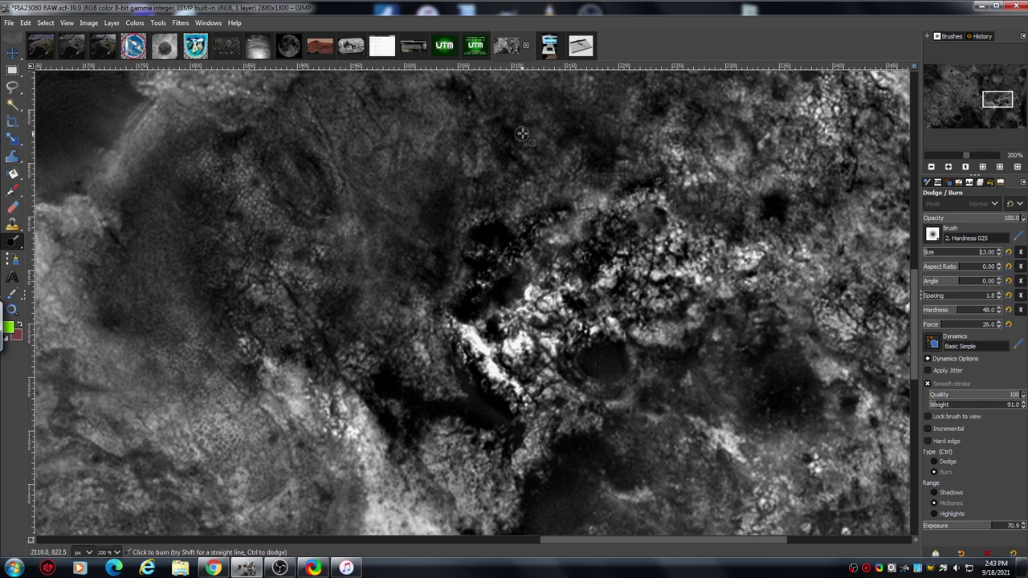
# Step: Switch to the ytouttromessage FLAT image that holds the closing message
pyautogui.press('1')
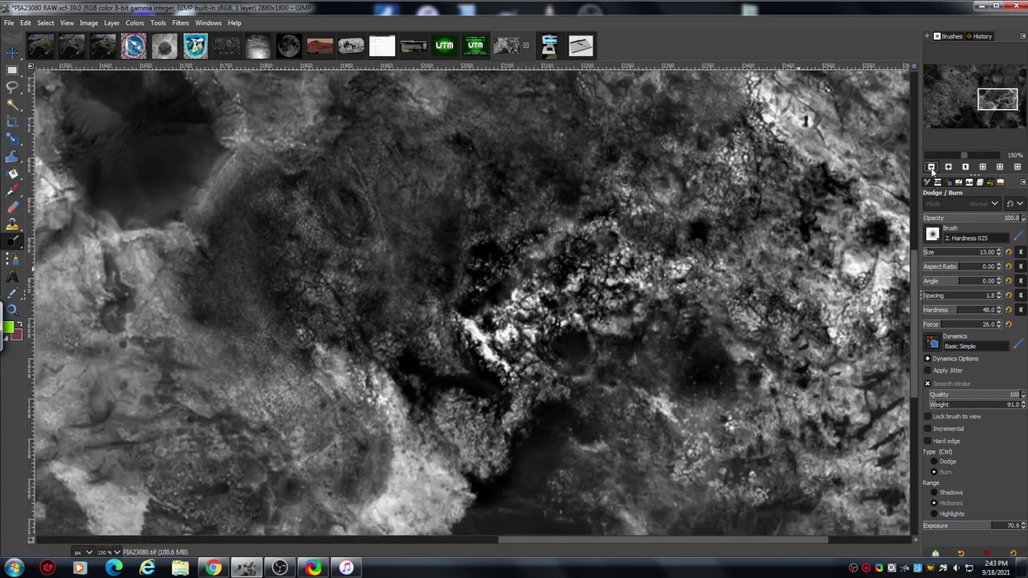
pyautogui.moveTo(915, 233); pyautogui.dragTo(913, 210)
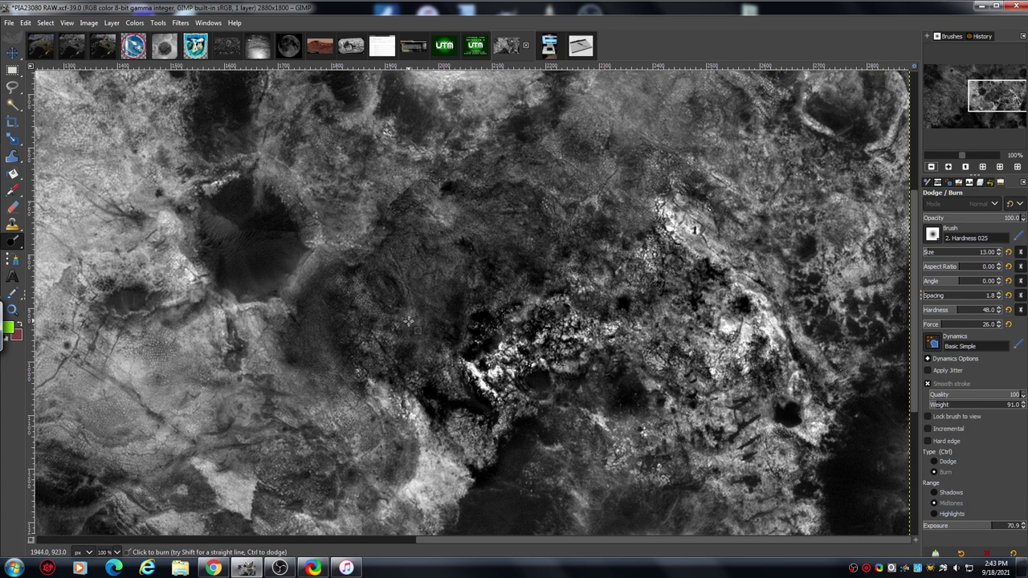
pyautogui.click(476, 48)
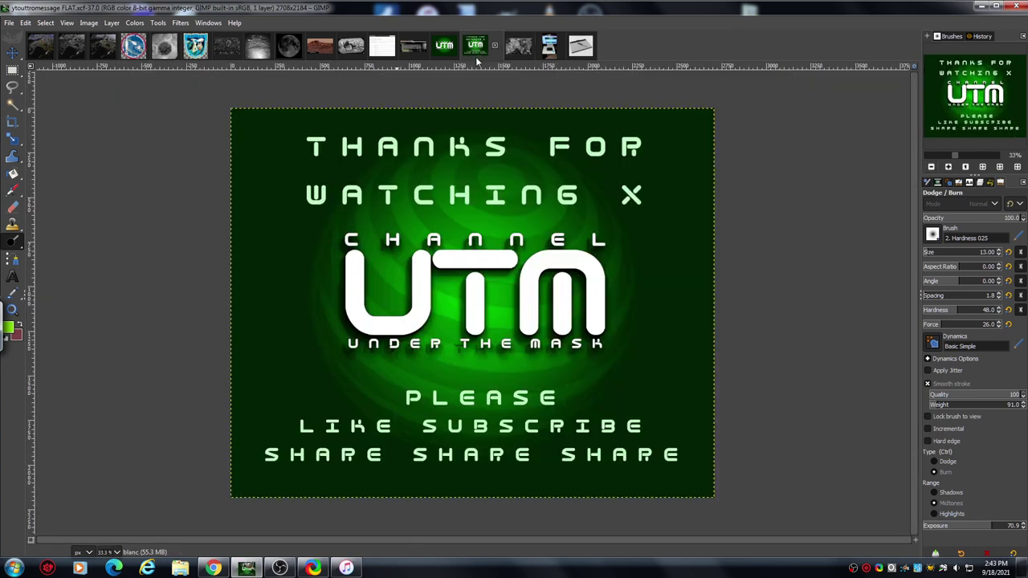